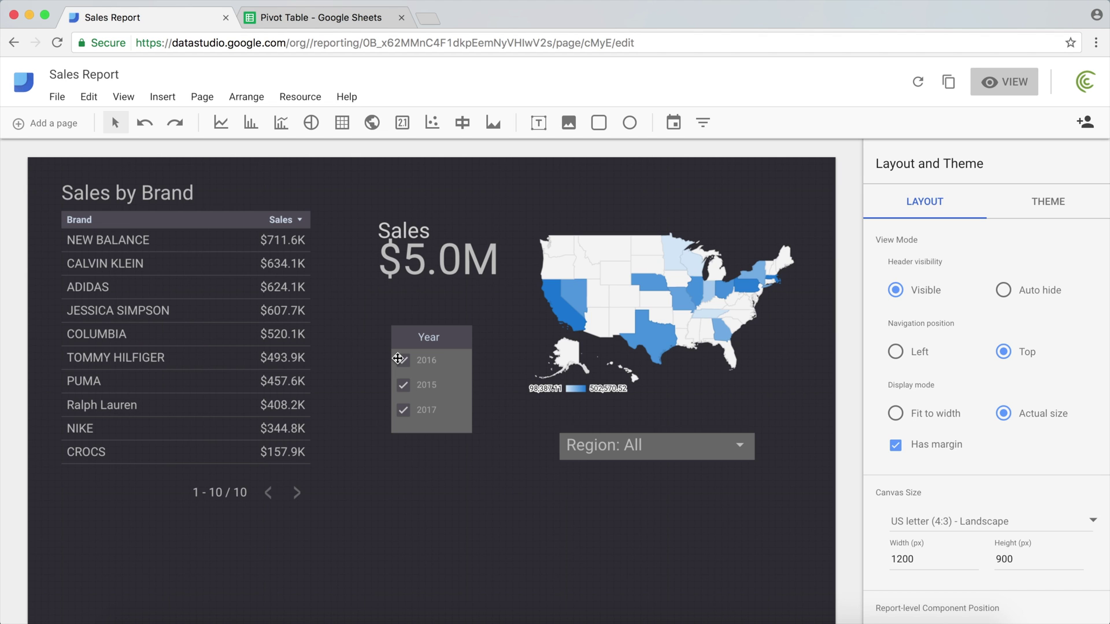
Compare the Sales Report dashboard with the Transactions data in the Pivot Table spreadsheet
{"action": "left_click", "coordinate": [326, 23]}
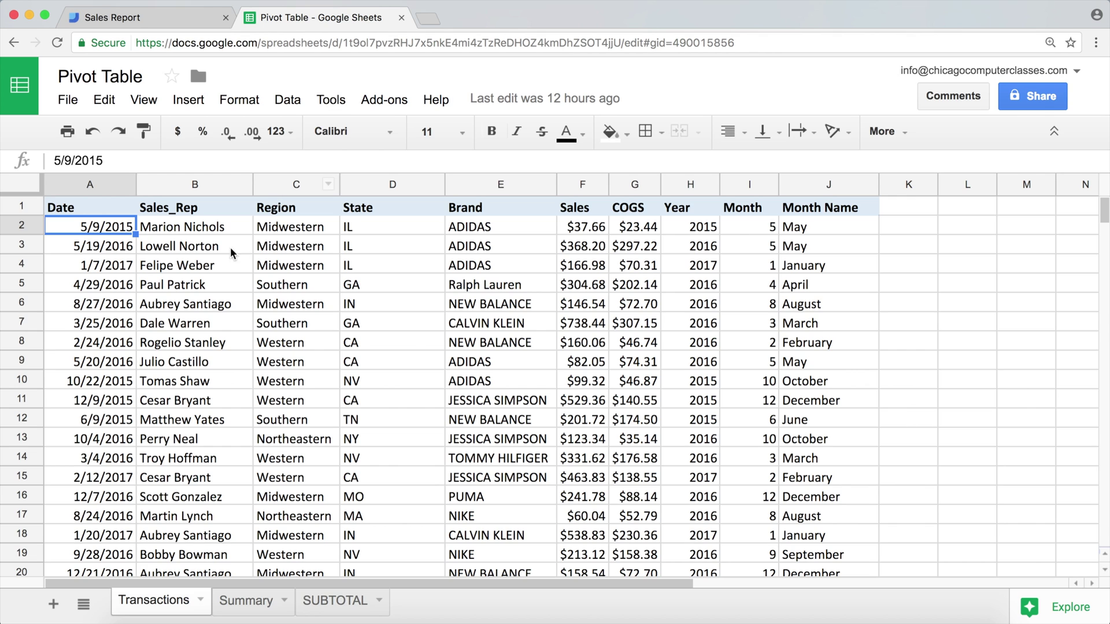
{"action": "left_click", "coordinate": [163, 18]}
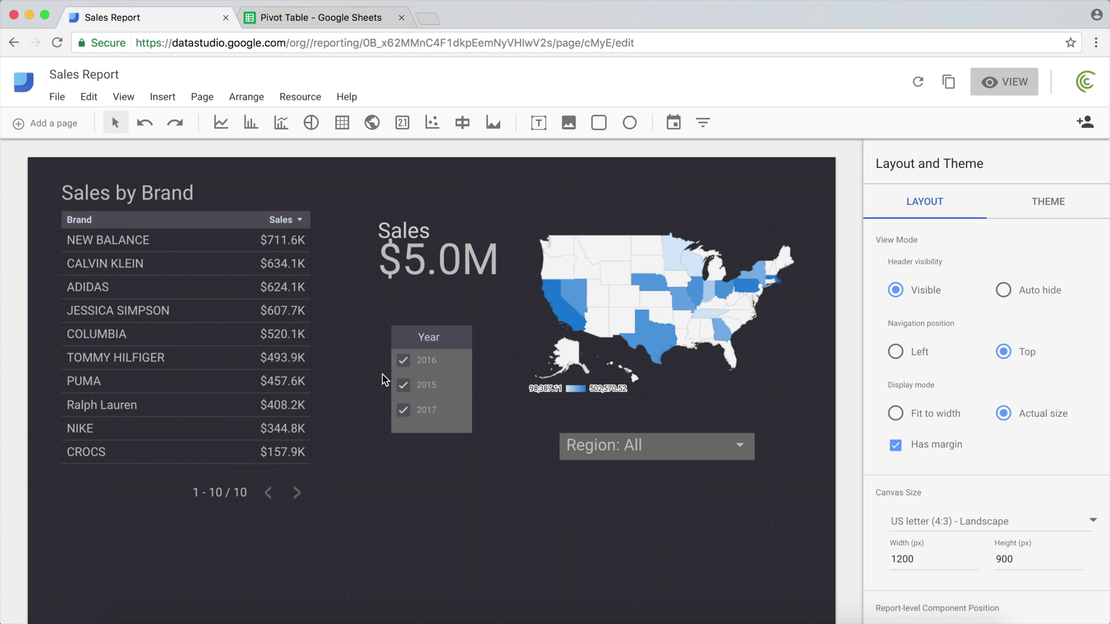
{"action": "left_click", "coordinate": [357, 23]}
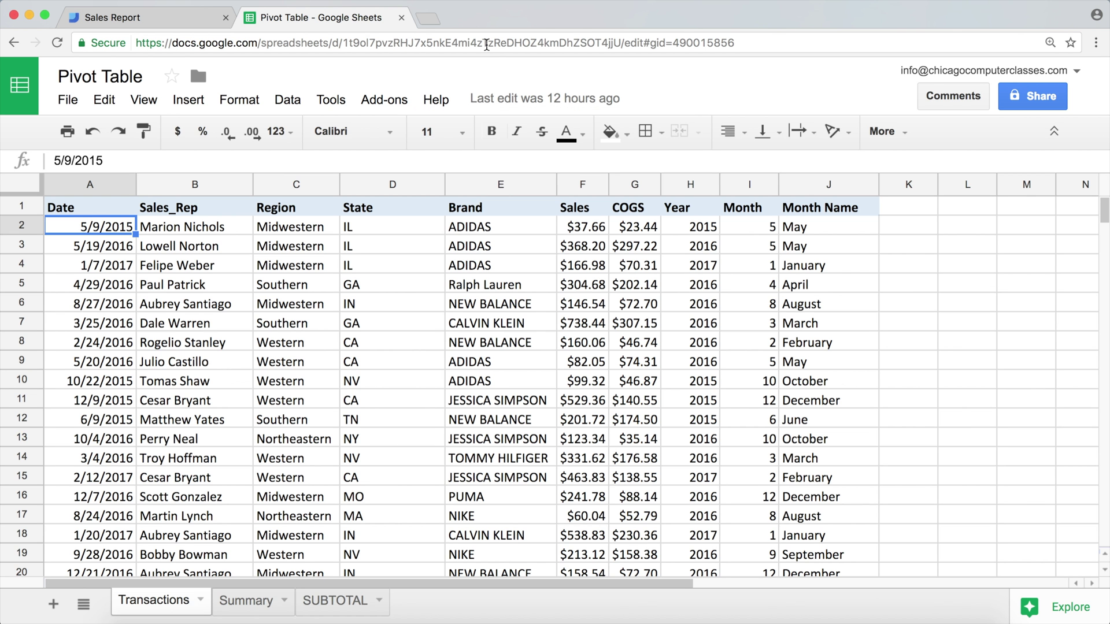
{"action": "left_click", "coordinate": [168, 19]}
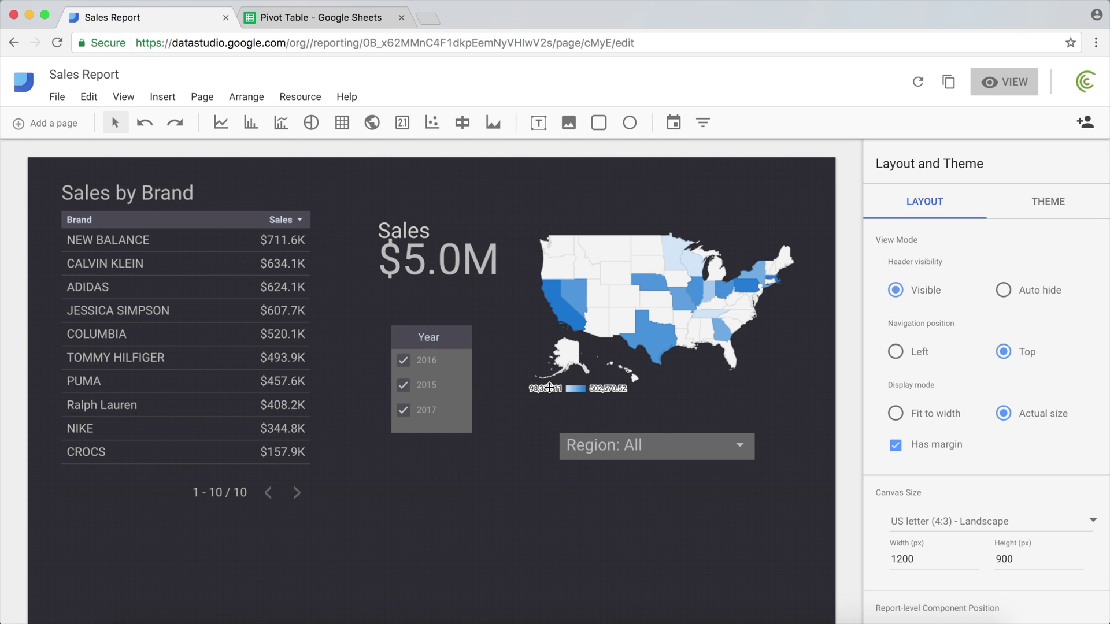
{"action": "scroll", "coordinate": [913, 405], "scroll_direction": "down", "scroll_amount": 1}
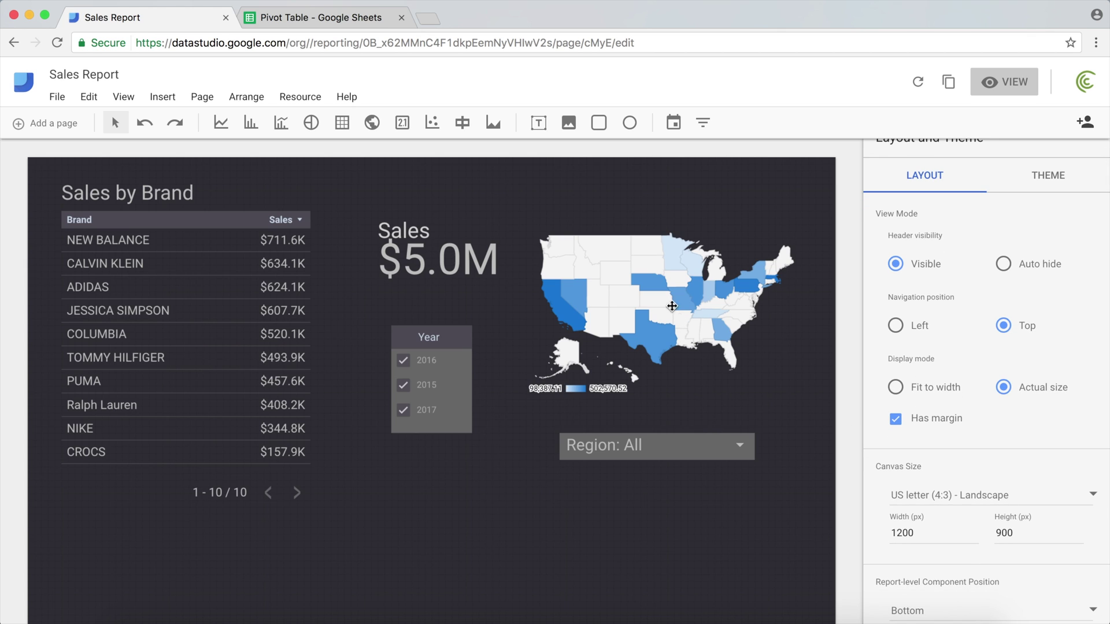
Open the geo map's data source, Pivot Table - Transactions, and review its field list
{"action": "left_click", "coordinate": [669, 296]}
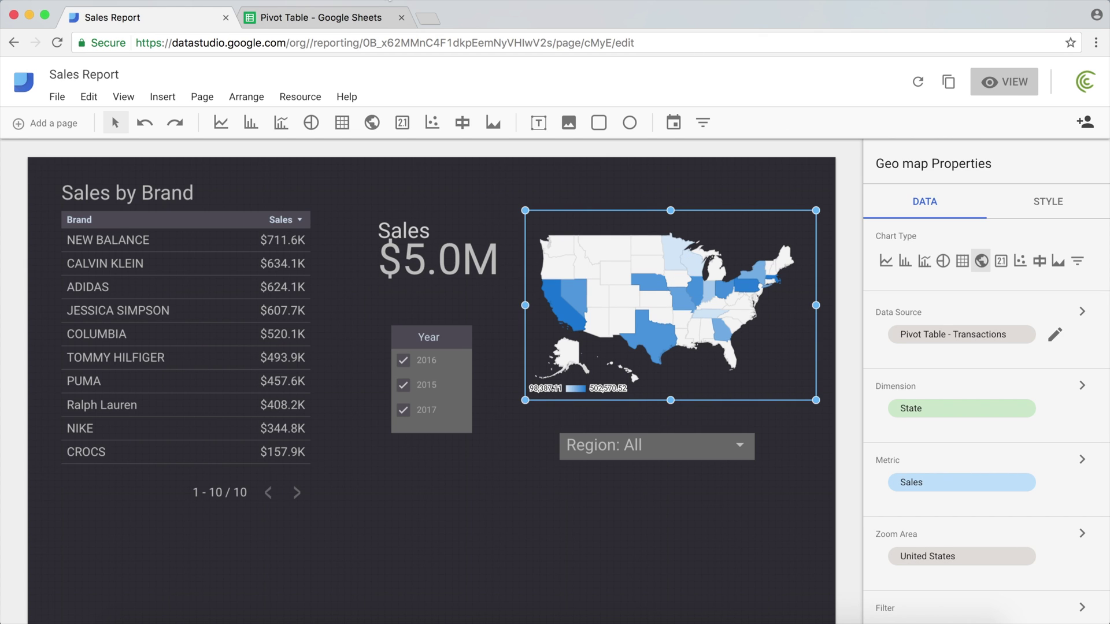
{"action": "left_click", "coordinate": [338, 17]}
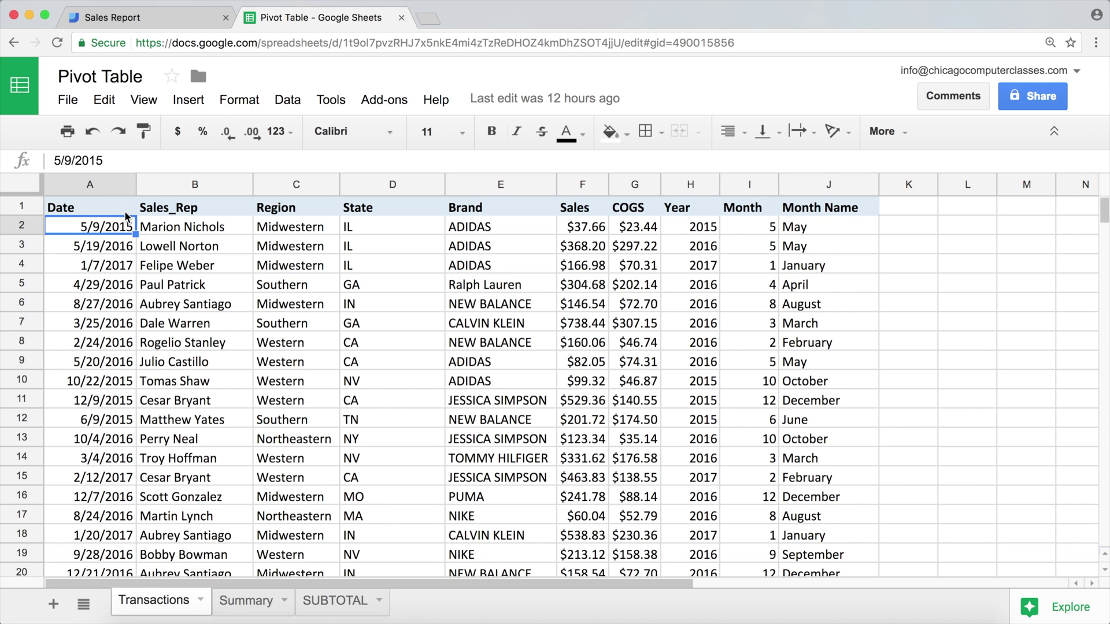
{"action": "left_click", "coordinate": [120, 21]}
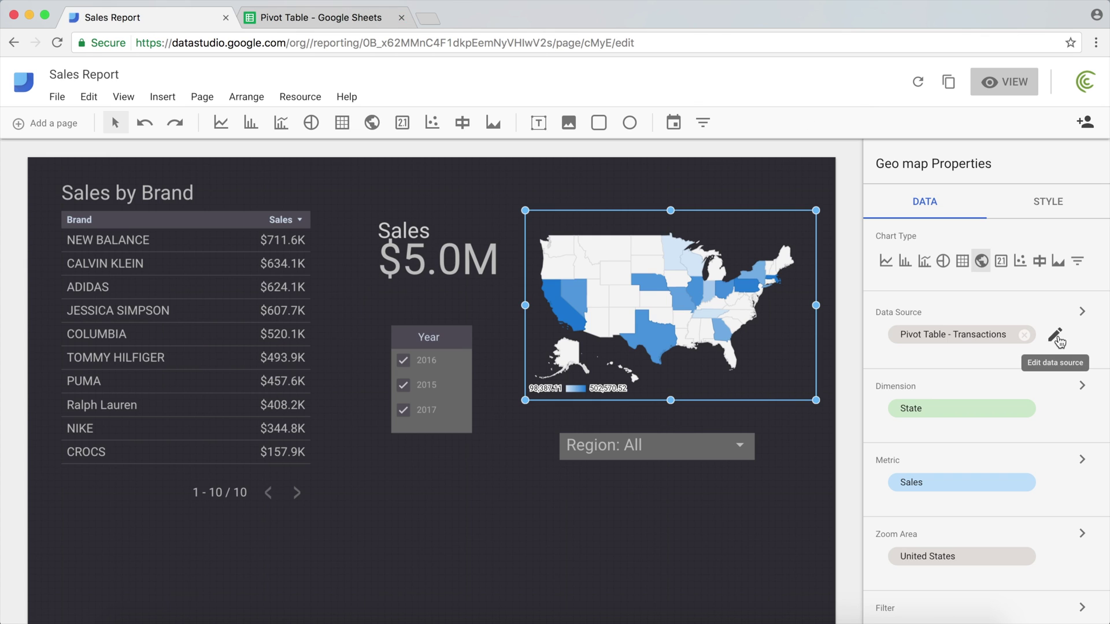
{"action": "left_click", "coordinate": [1057, 337]}
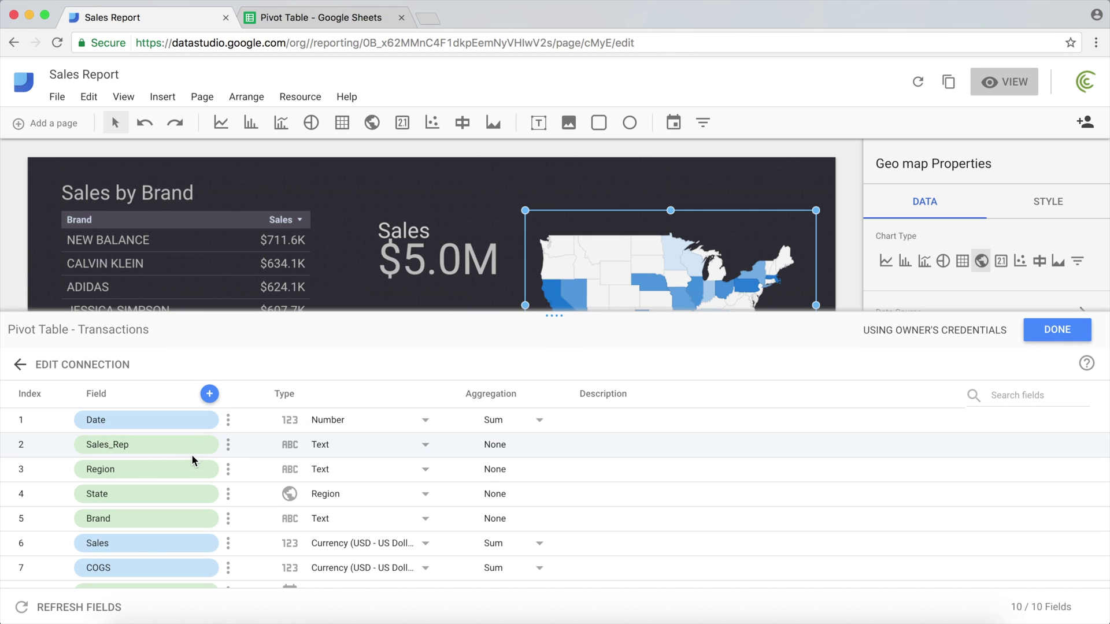
{"action": "scroll", "coordinate": [193, 458], "scroll_direction": "down", "scroll_amount": 3}
{"action": "scroll", "coordinate": [228, 481], "scroll_direction": "up", "scroll_amount": 3}
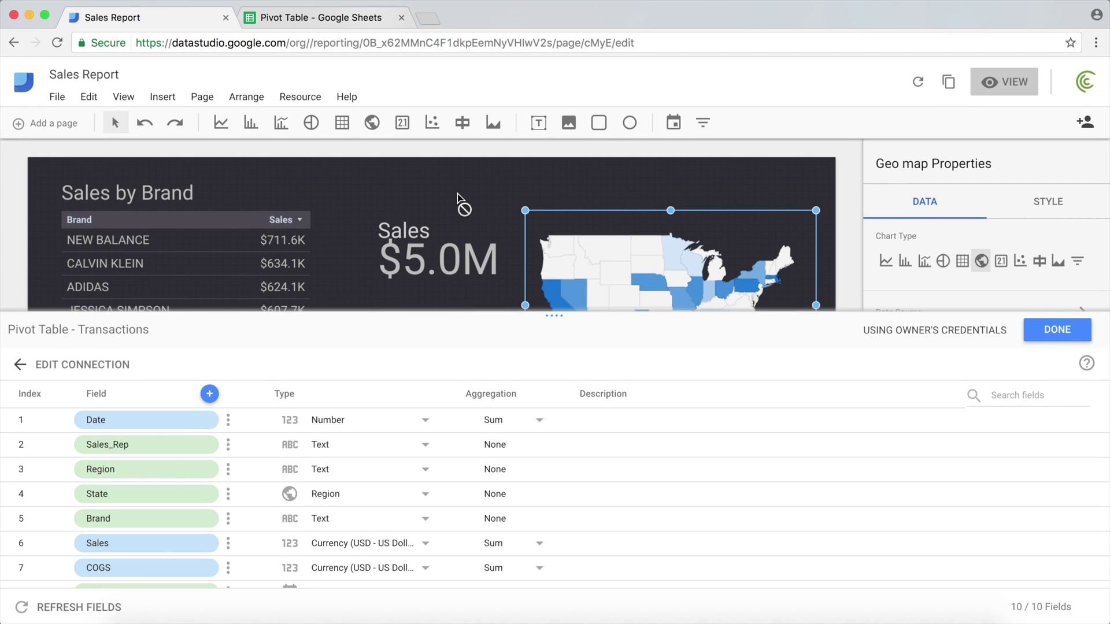
Examine the Date & Time formats offered as the type of the Date field
{"action": "left_click", "coordinate": [425, 420]}
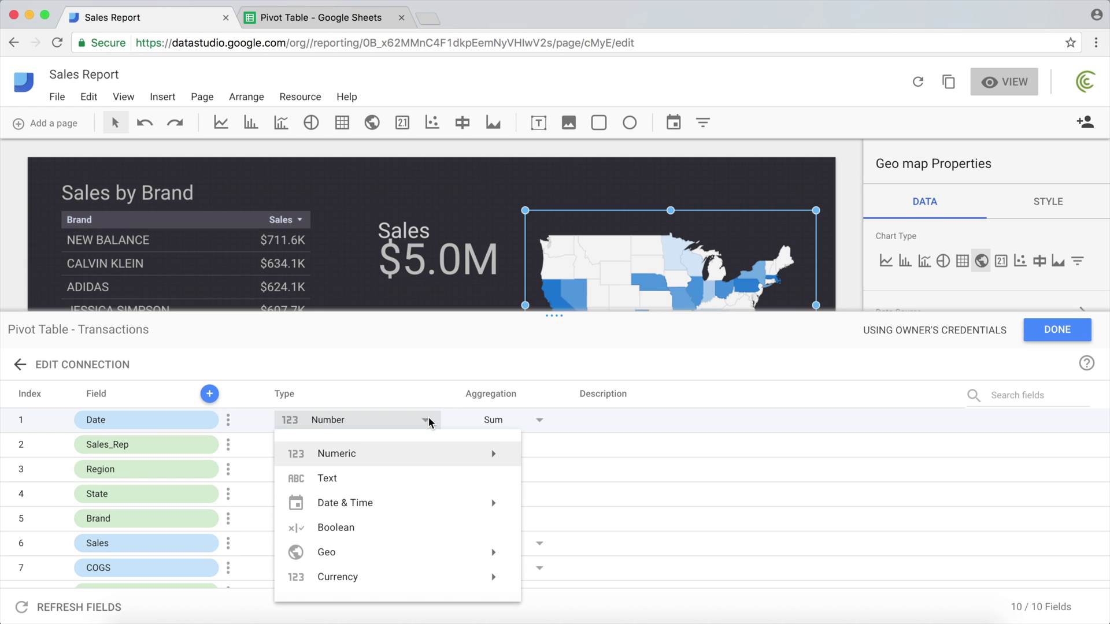
{"action": "mouse_move", "coordinate": [420, 507]}
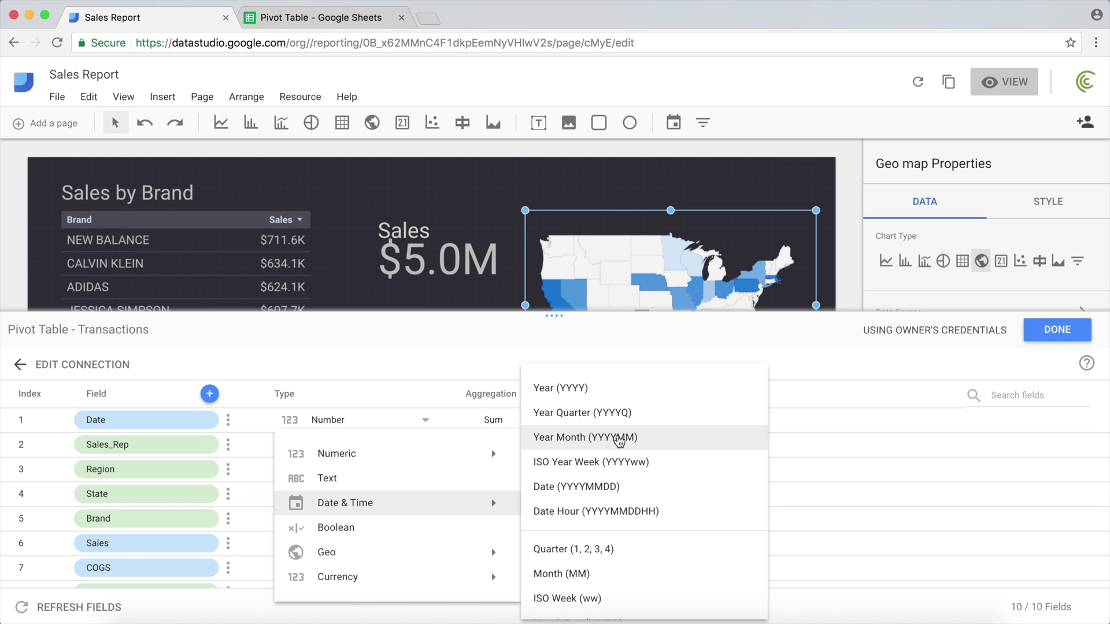
{"action": "left_click", "coordinate": [594, 398]}
{"action": "left_click", "coordinate": [426, 420]}
{"action": "left_click", "coordinate": [264, 377]}
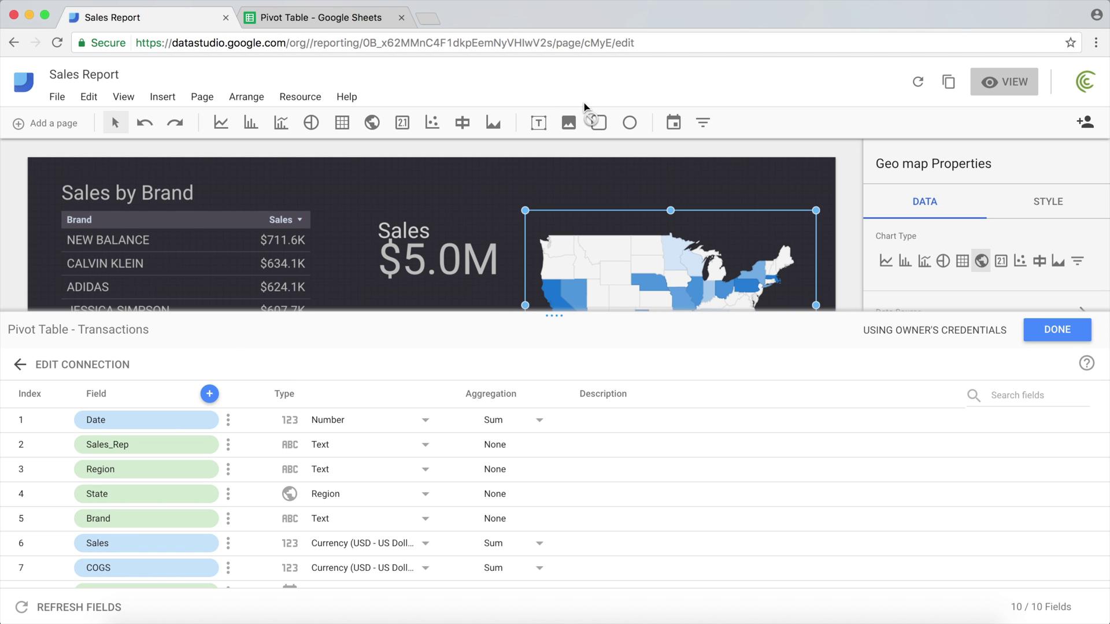
Switch to the Pivot Table spreadsheet and enter the header "GDS Date" in cell K1 of the Transactions sheet
{"action": "left_click", "coordinate": [332, 19]}
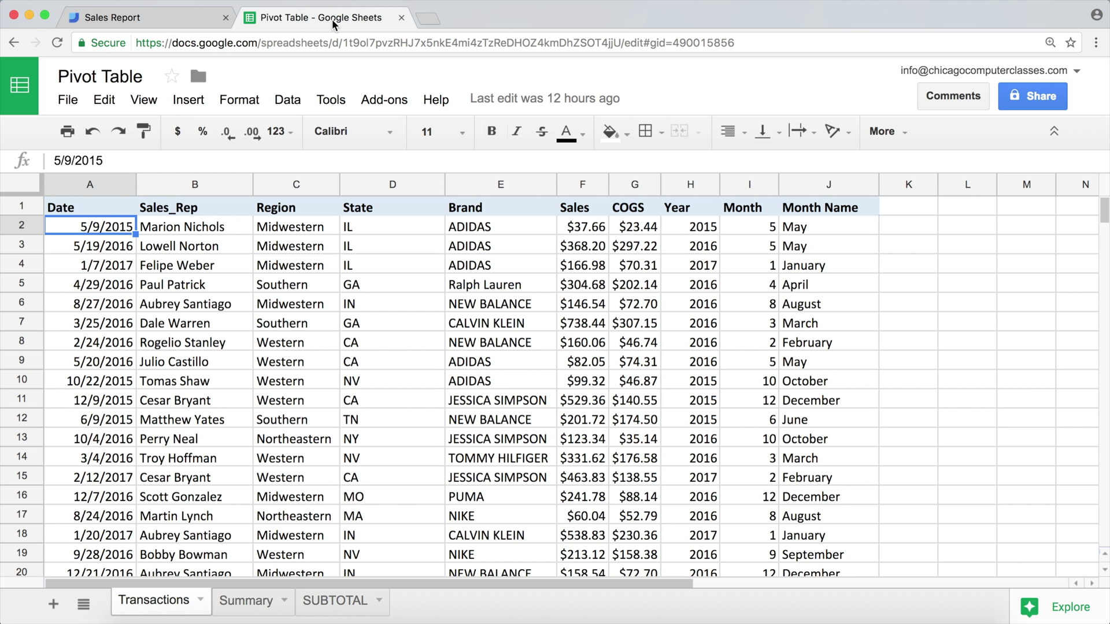
{"action": "left_click", "coordinate": [917, 208]}
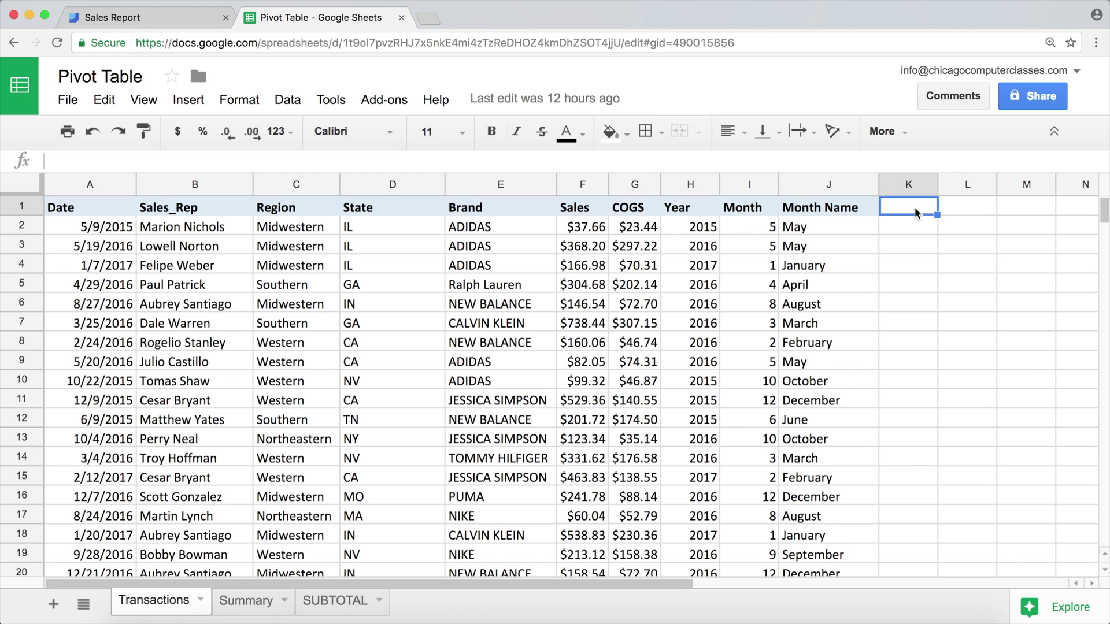
{"action": "type", "text": "GDS"}
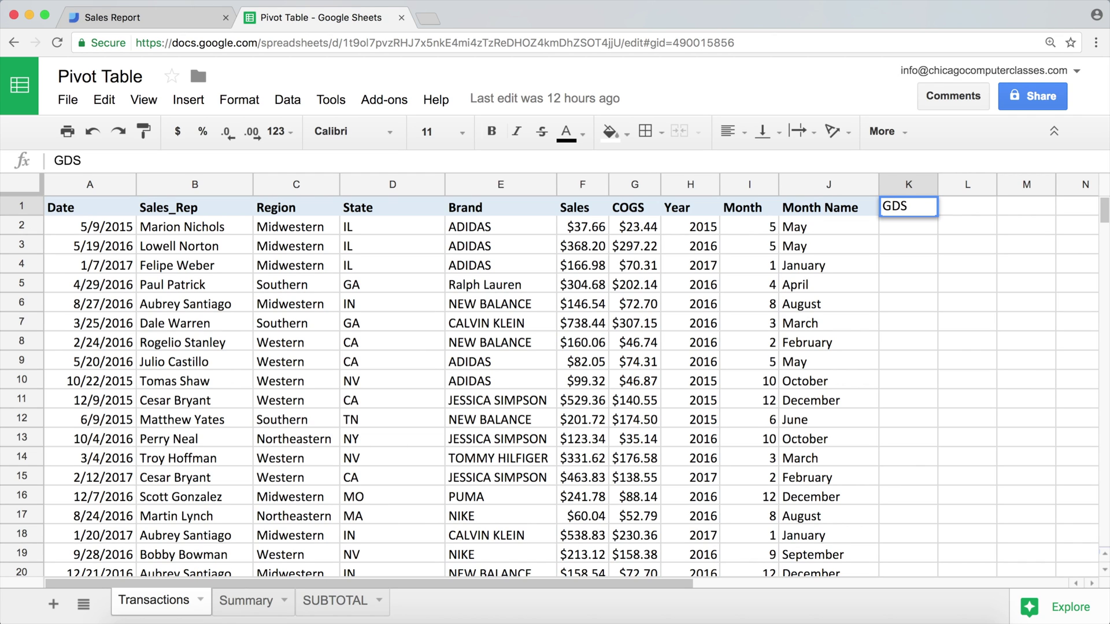
{"action": "type", "text": " Date"}
{"action": "key", "text": "Tab"}
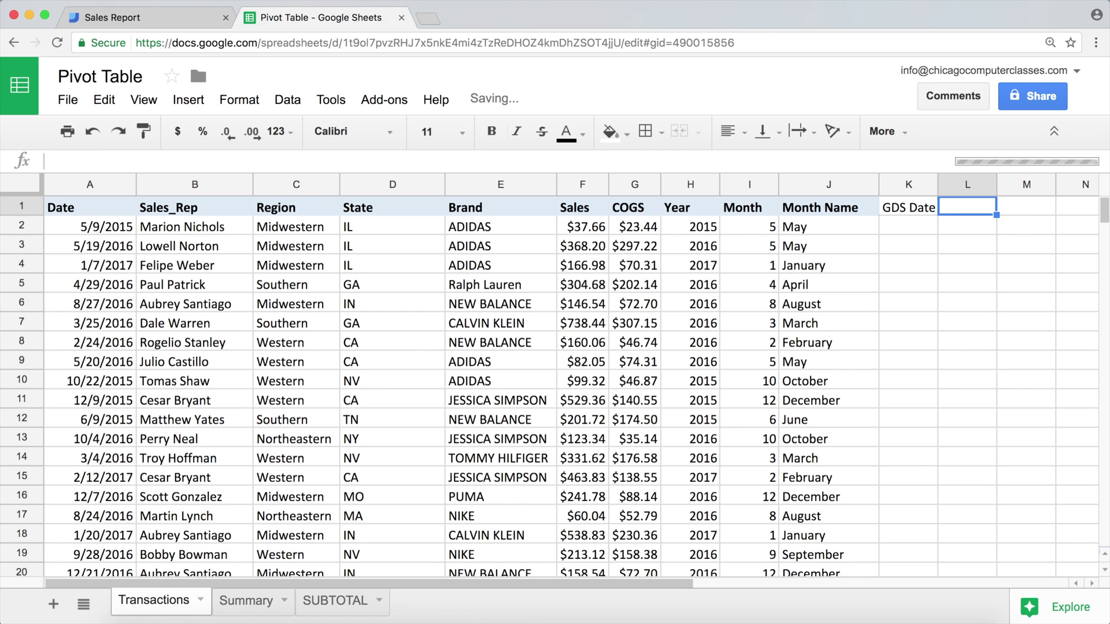
Enter the header "GDS DateMonth" in cell L1
{"action": "type", "text": "GDS"}
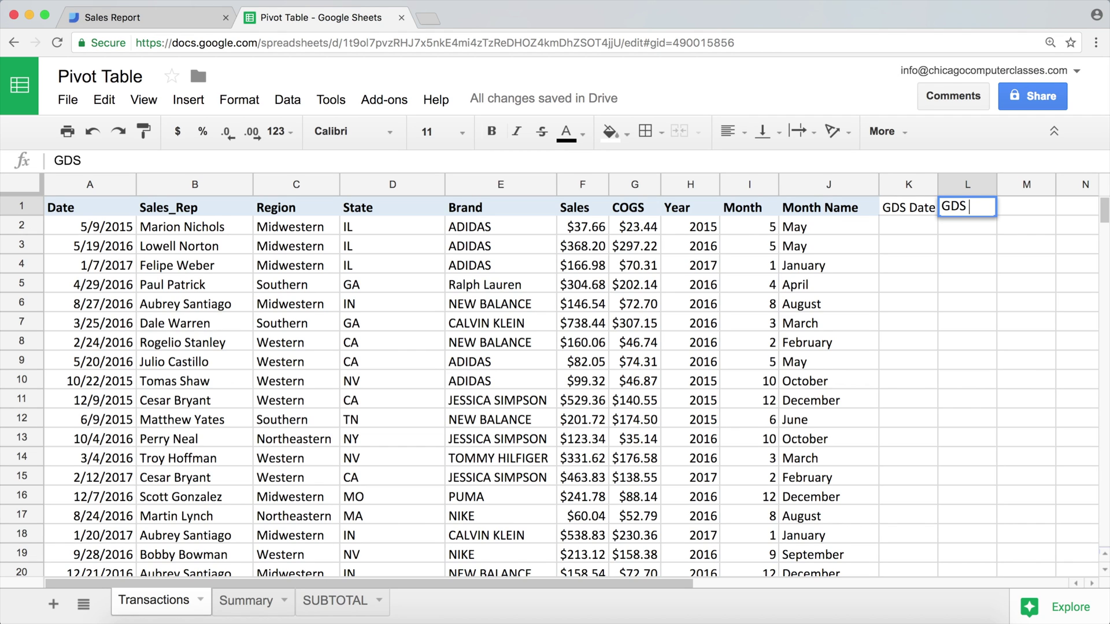
{"action": "type", "text": " DataM"}
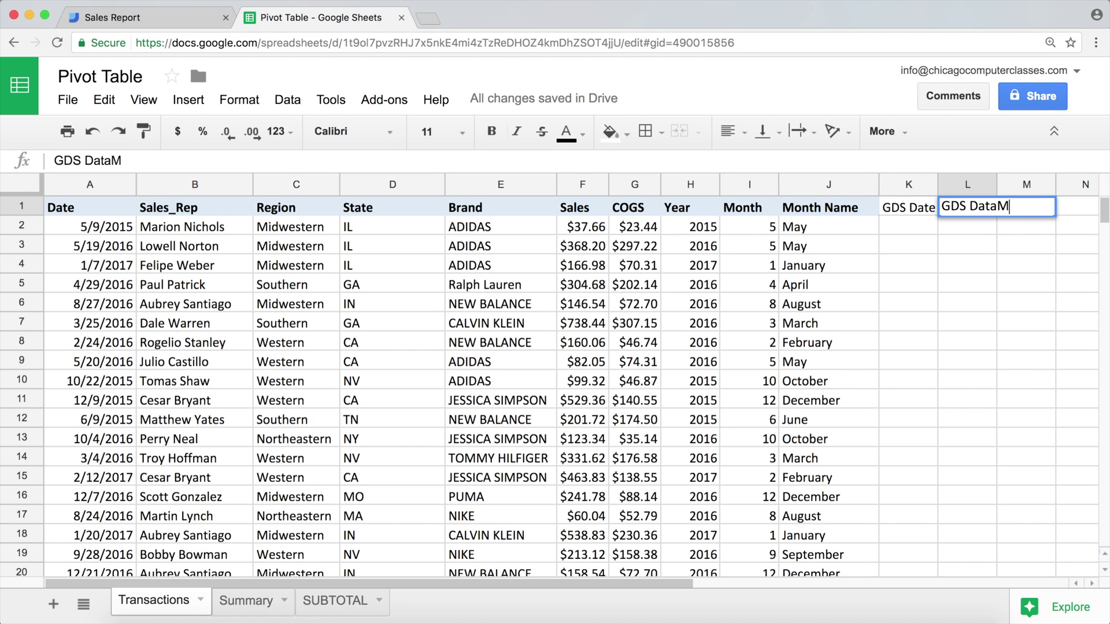
{"action": "type", "text": "onth"}
{"action": "key", "text": "BackSpace"}
{"action": "key", "text": "BackSpace"}
{"action": "key", "text": "BackSpace"}
{"action": "key", "text": "BackSpace"}
{"action": "key", "text": "BackSpace"}
{"action": "key", "text": "BackSpace"}
{"action": "type", "text": "eMonth"}
{"action": "key", "text": "Return"}
Widen columns K and L to fit their headers and copy the Month Name header's formatting onto K1:L1
{"action": "left_click_drag", "start_coordinate": [996, 175], "coordinate": [1037, 173]}
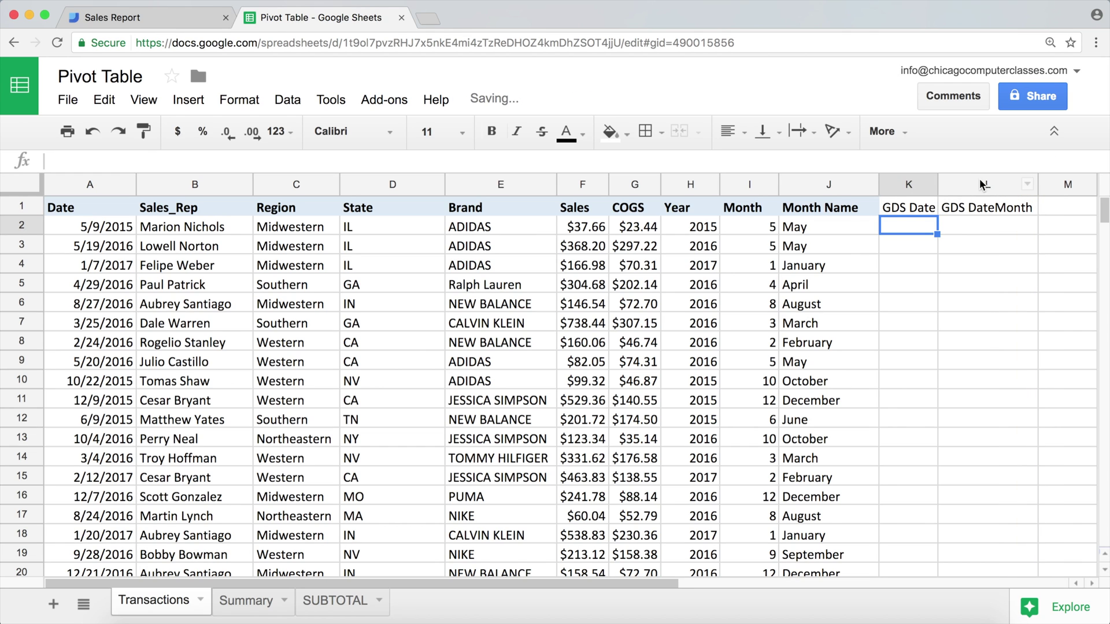
{"action": "left_click_drag", "start_coordinate": [937, 181], "coordinate": [946, 181]}
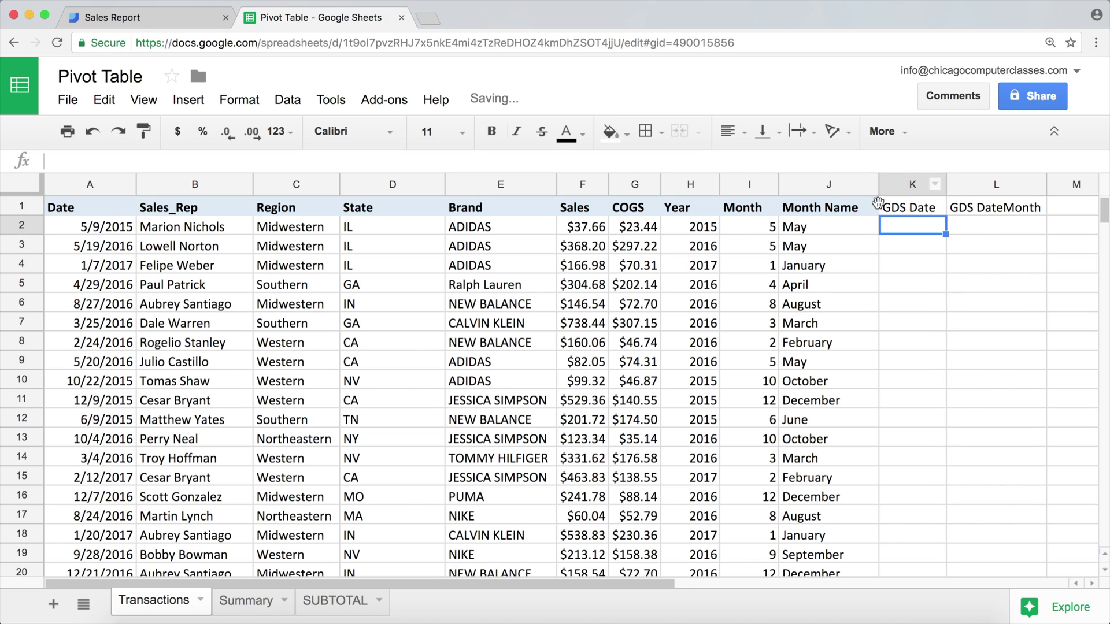
{"action": "left_click", "coordinate": [850, 209]}
{"action": "key", "text": "ctrl+b"}
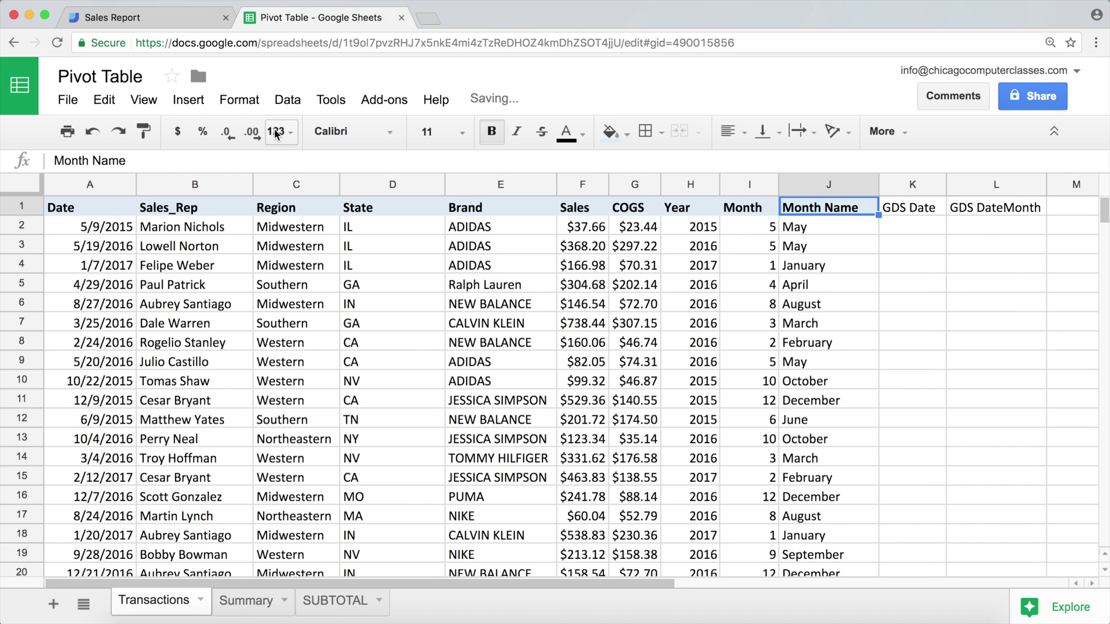
{"action": "left_click", "coordinate": [143, 131]}
{"action": "left_click_drag", "start_coordinate": [888, 215], "coordinate": [963, 206]}
Enter the formula =TEXT(A2,"YYYYMMDD") in K2 and fill it down the GDS Date column
{"action": "left_click", "coordinate": [900, 225]}
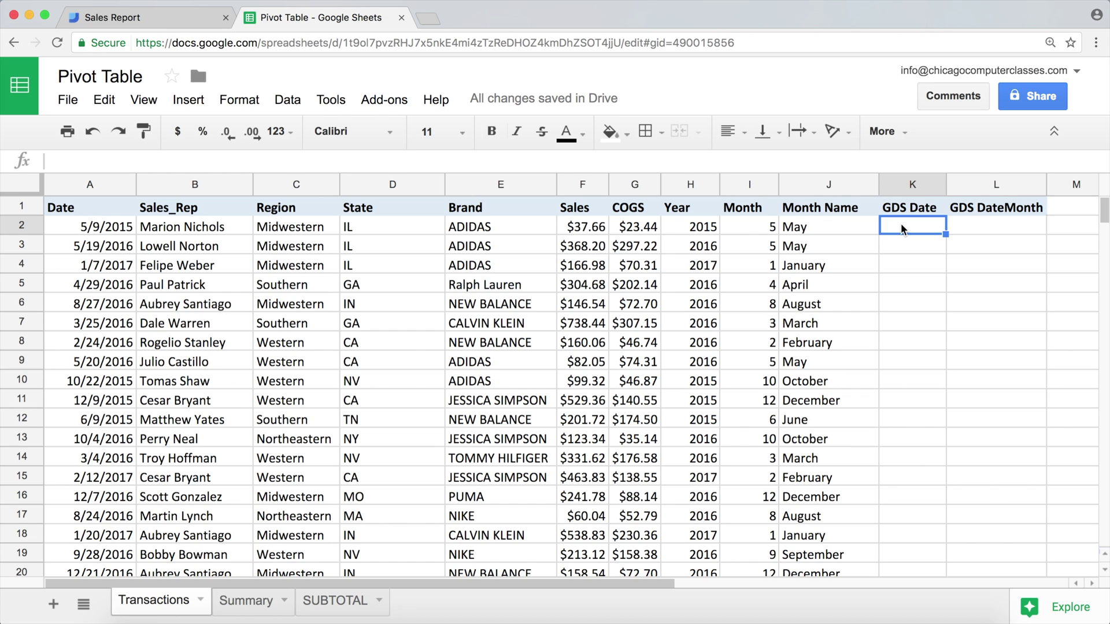
{"action": "type", "text": "=text"}
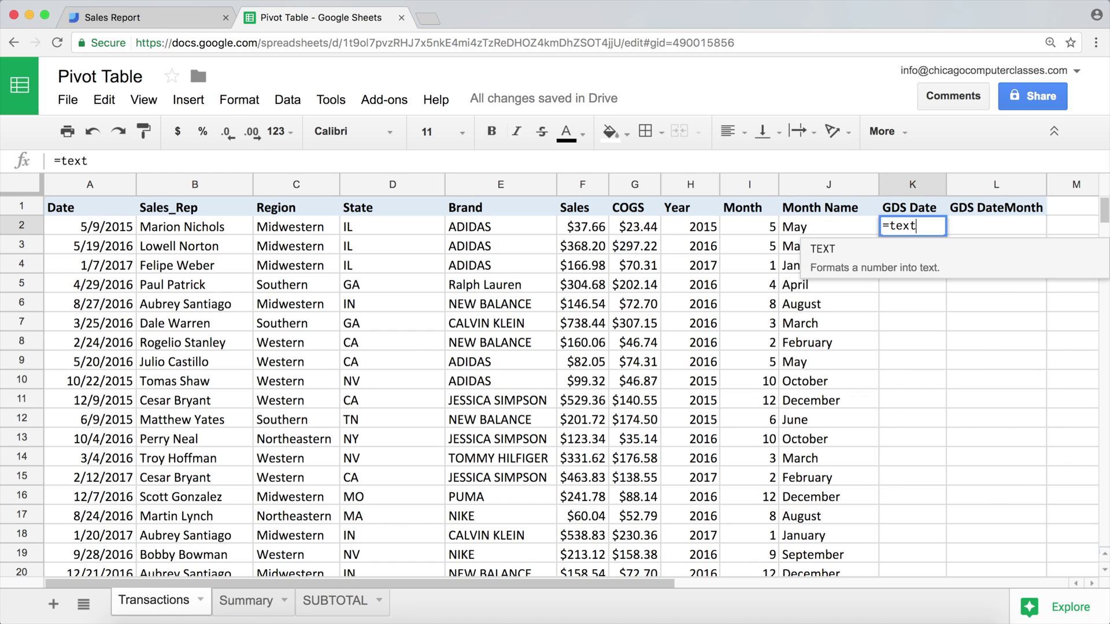
{"action": "type", "text": "("}
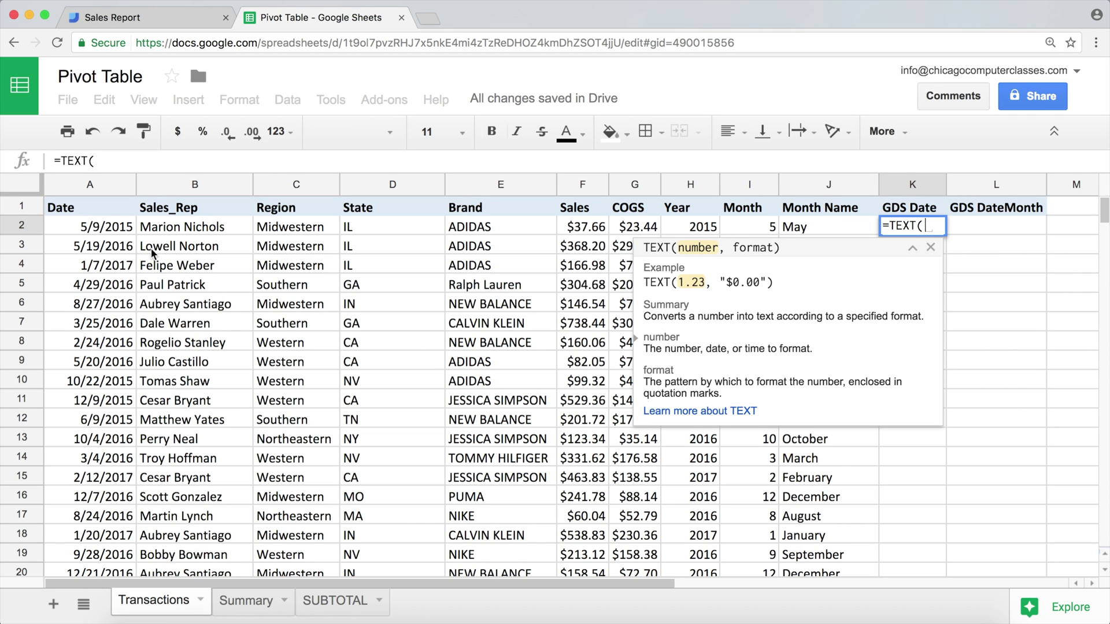
{"action": "left_click", "coordinate": [103, 230]}
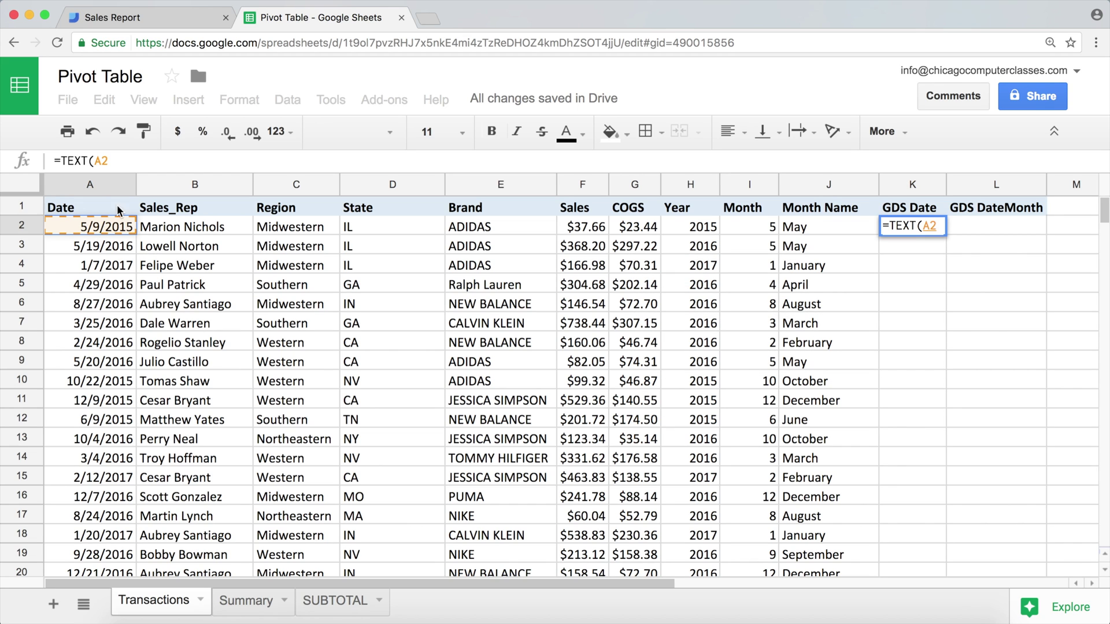
{"action": "type", "text": ", "}
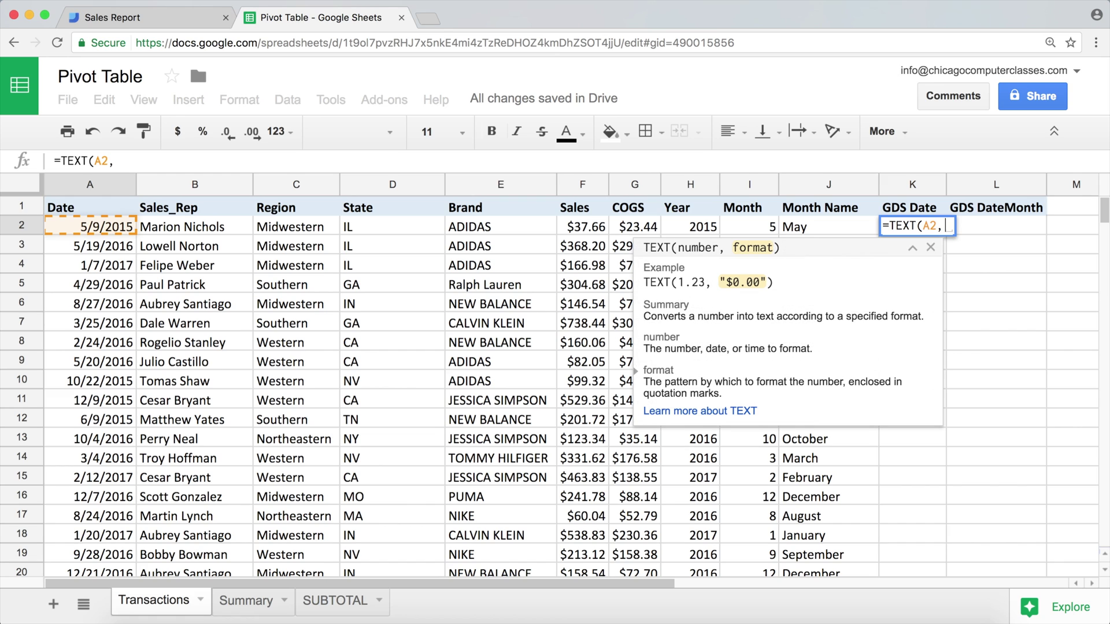
{"action": "type", "text": "\""}
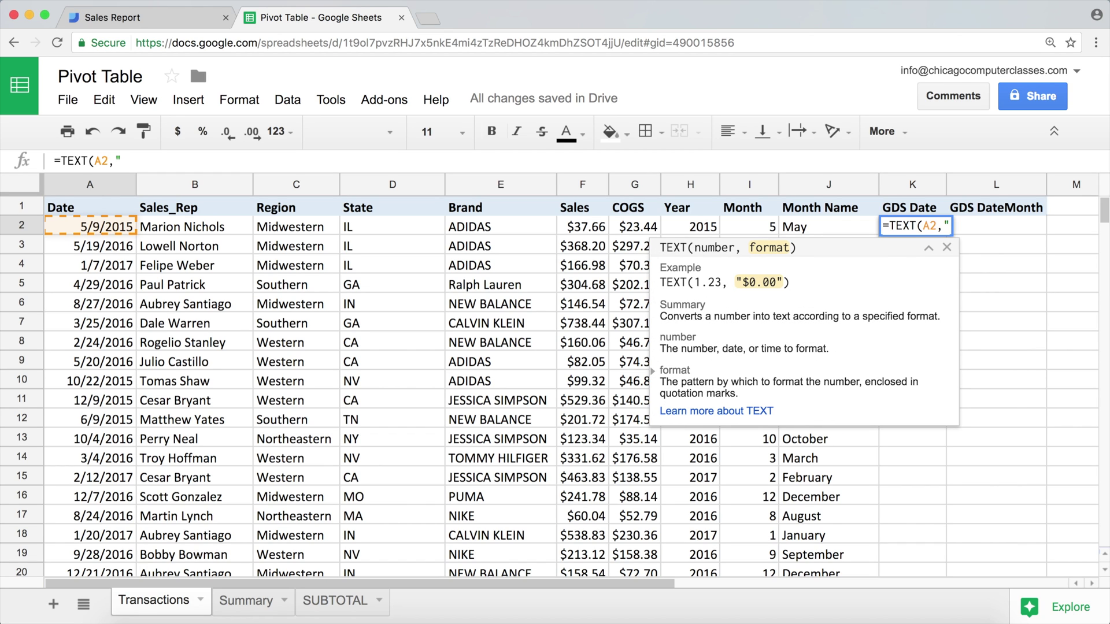
{"action": "type", "text": "YYYY"}
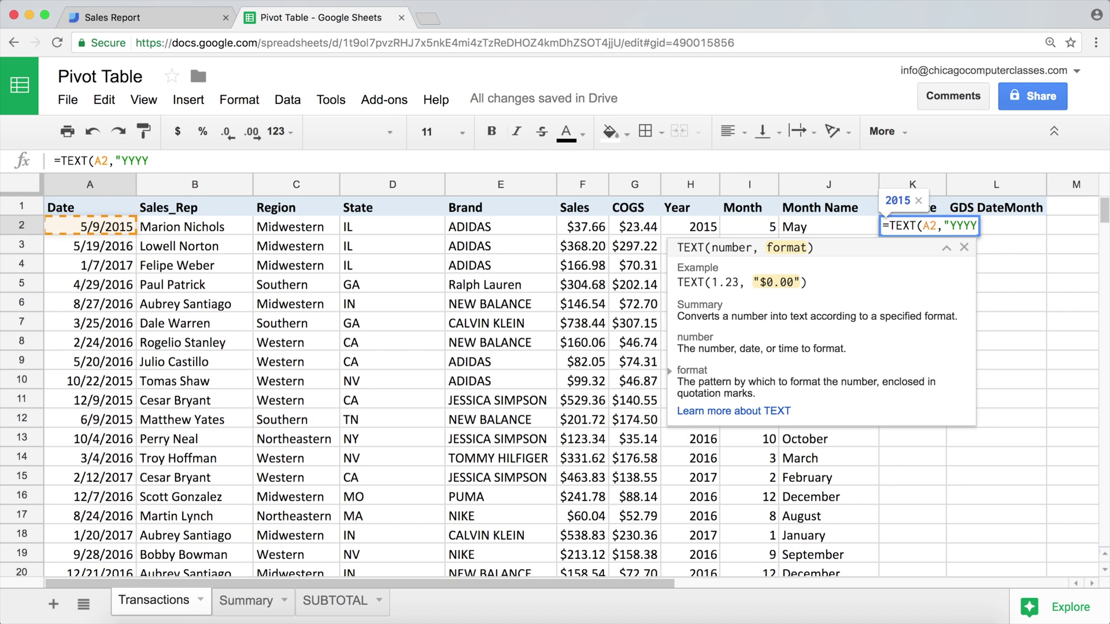
{"action": "type", "text": "MMDD"}
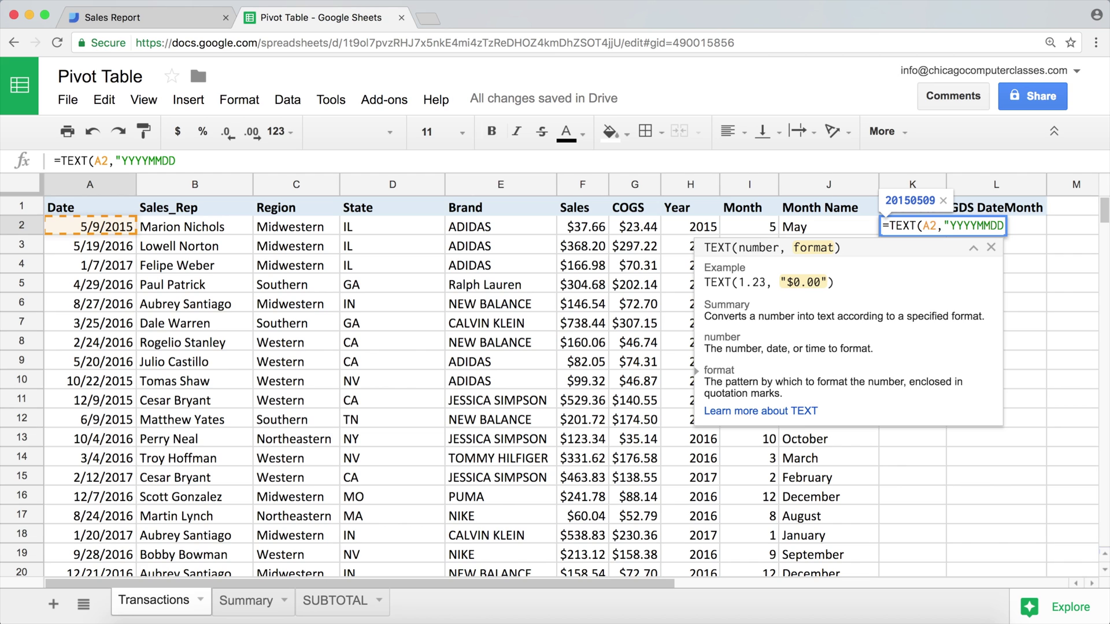
{"action": "type", "text": "\""}
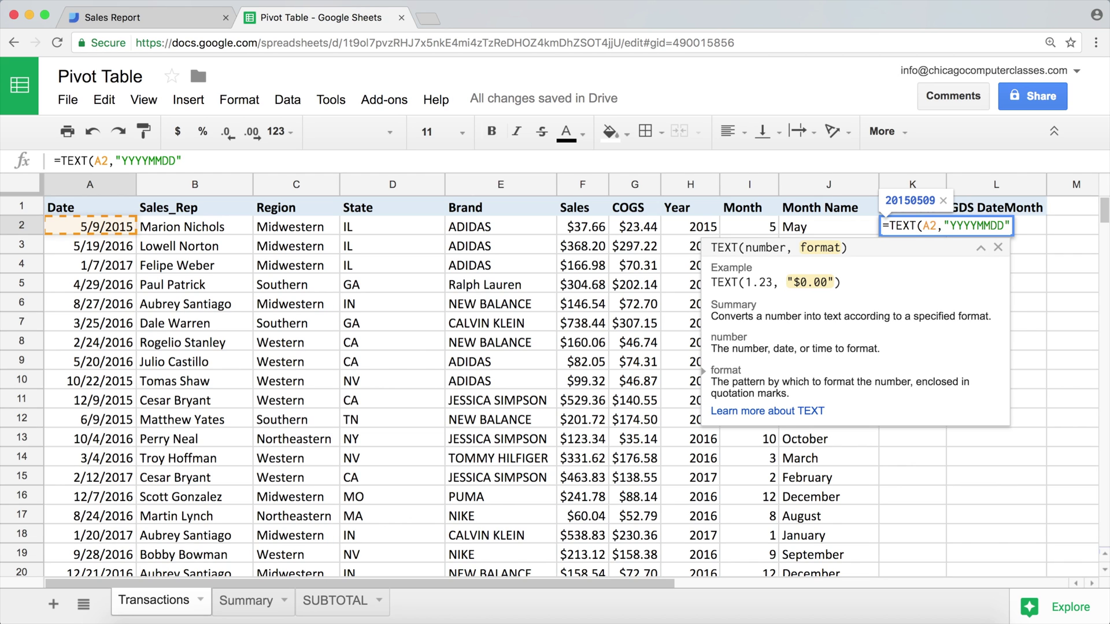
{"action": "type", "text": ")"}
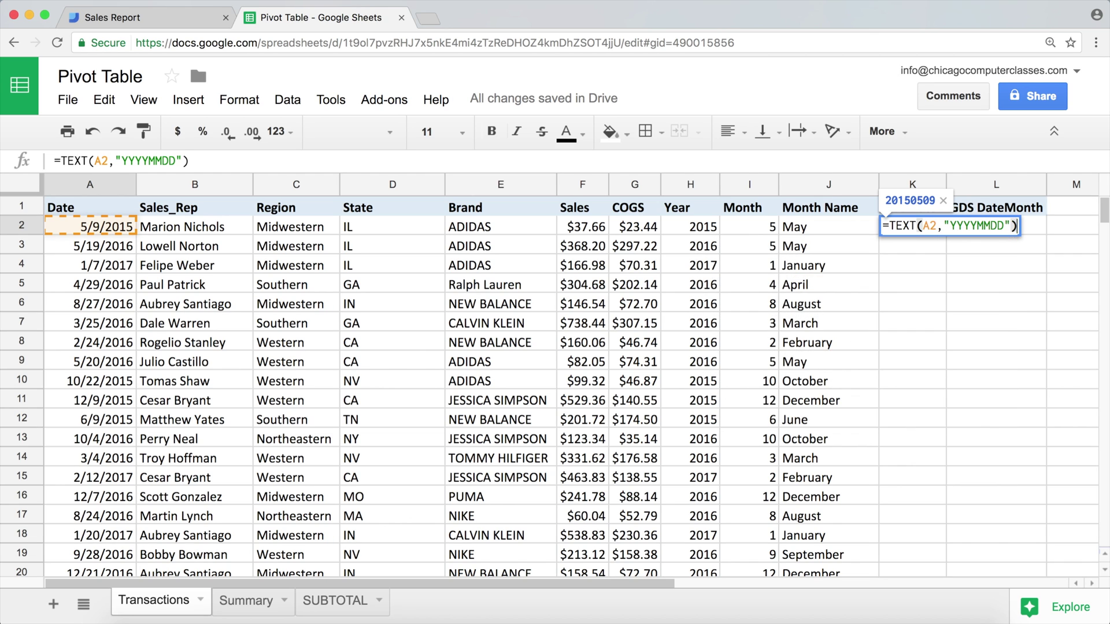
{"action": "key", "text": "Return"}
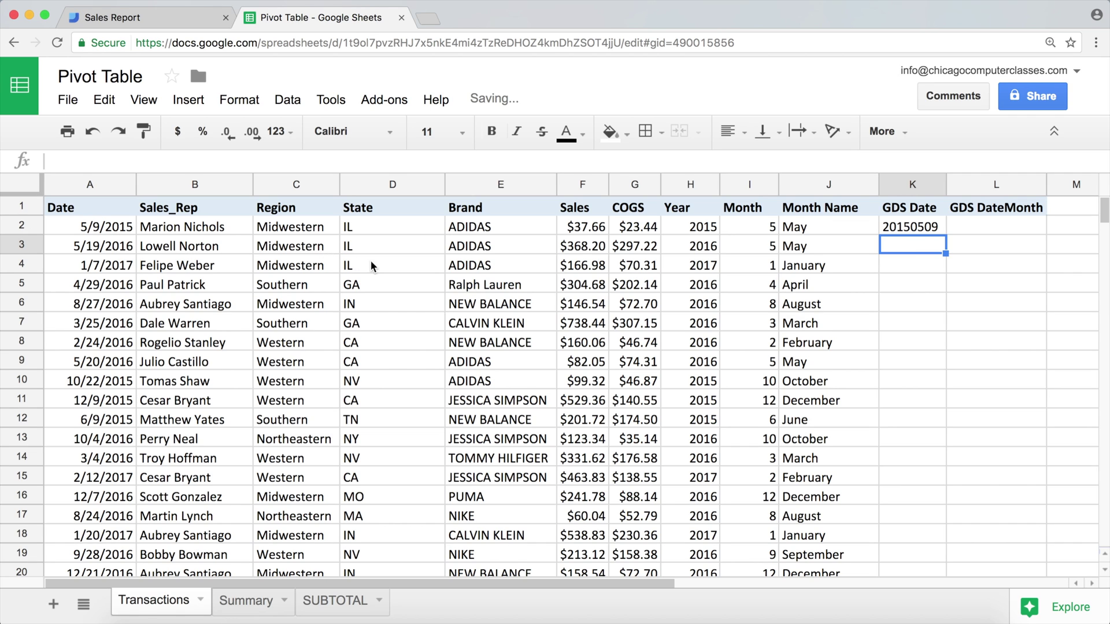
{"action": "left_click", "coordinate": [932, 225]}
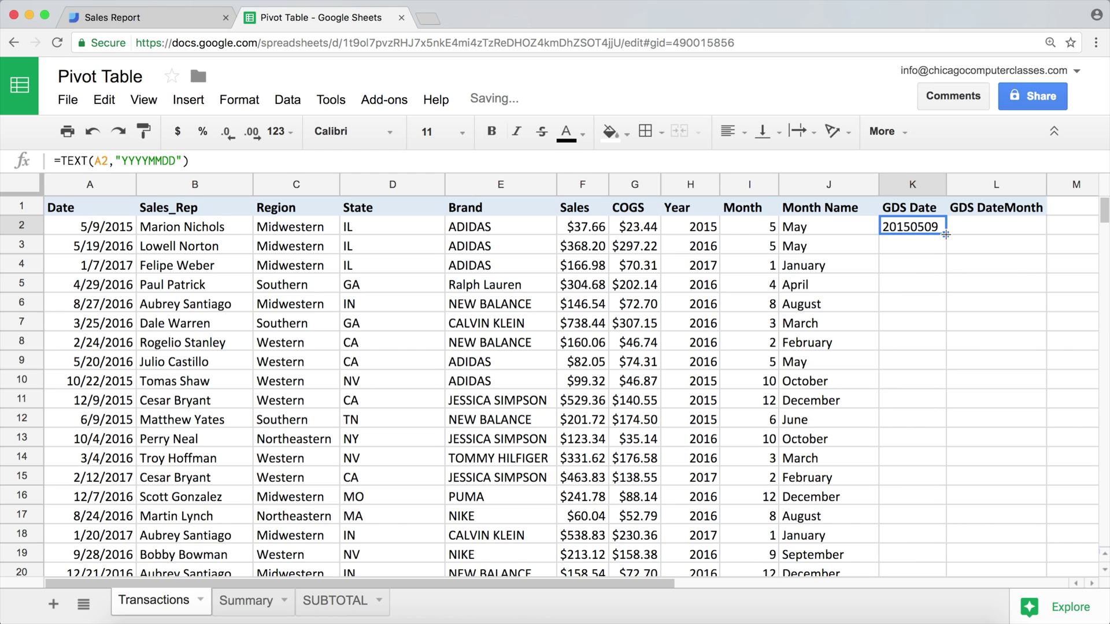
{"action": "double_click", "coordinate": [945, 234]}
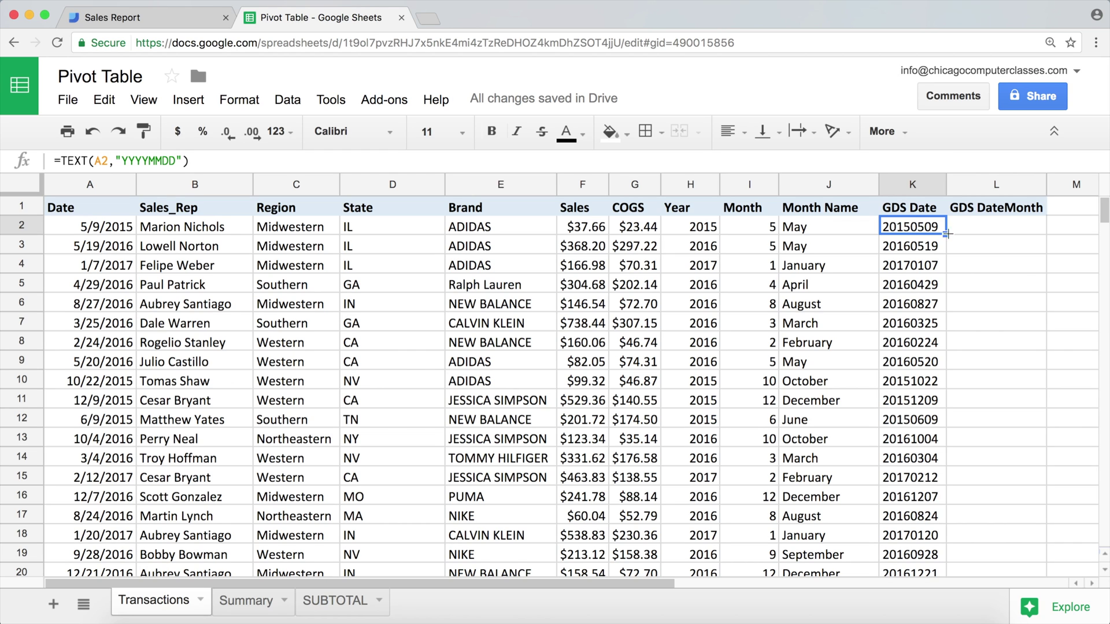
Enter the formula =TEXT(A2,"YYYYMM") in cell L2 of the GDS DateMonth column
{"action": "left_click", "coordinate": [980, 226]}
{"action": "type", "text": "="}
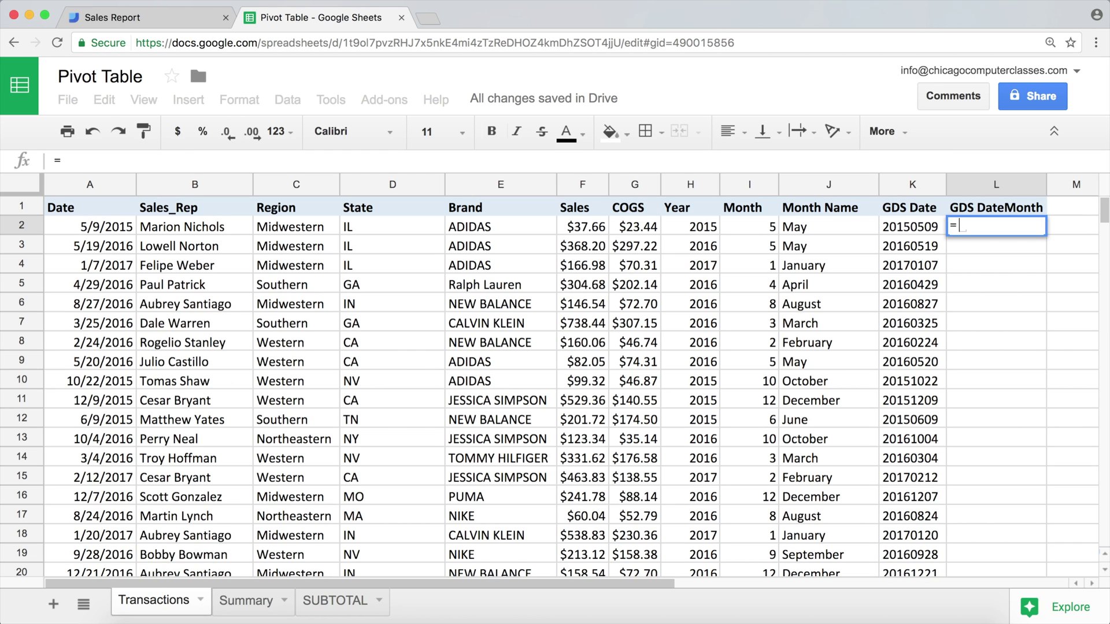
{"action": "type", "text": "tex"}
{"action": "key", "text": "Tab"}
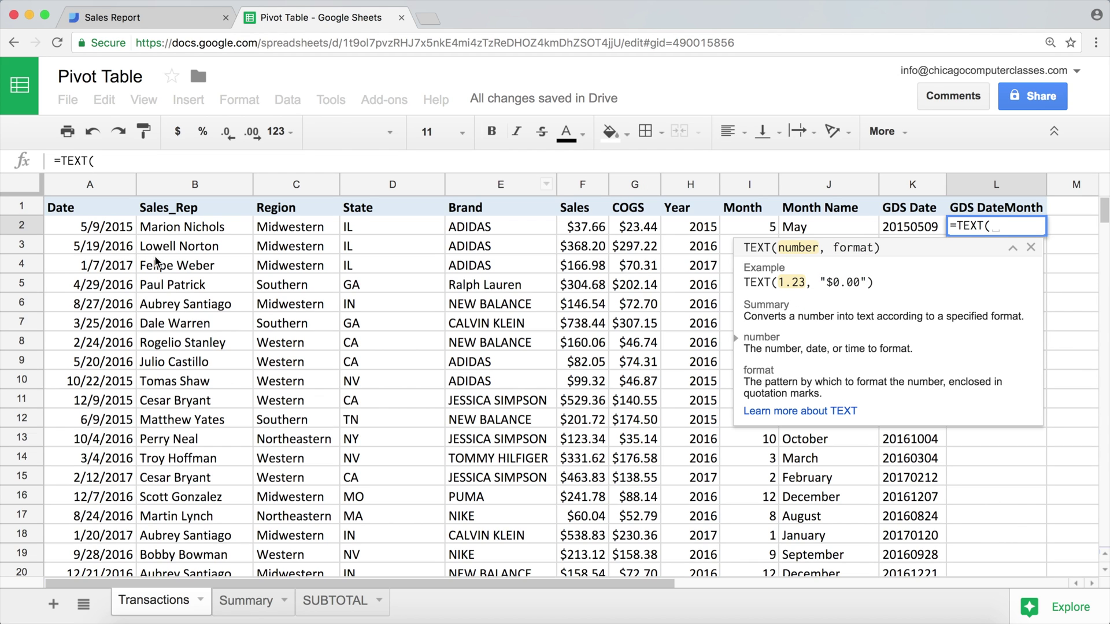
{"action": "left_click", "coordinate": [105, 230]}
{"action": "type", "text": ",\""}
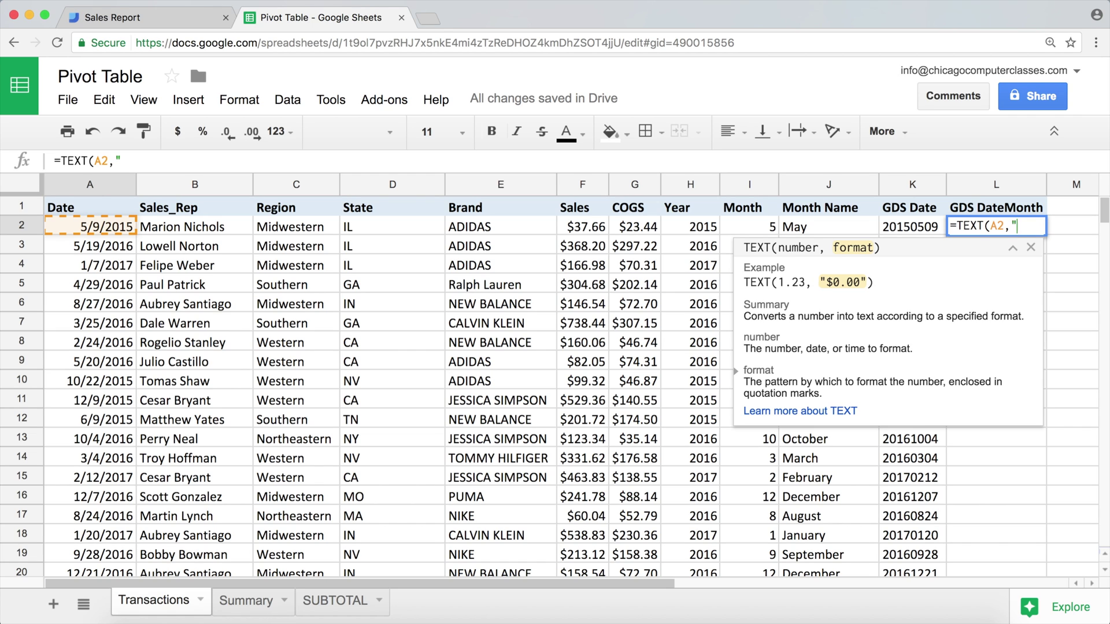
{"action": "type", "text": "YYYY"}
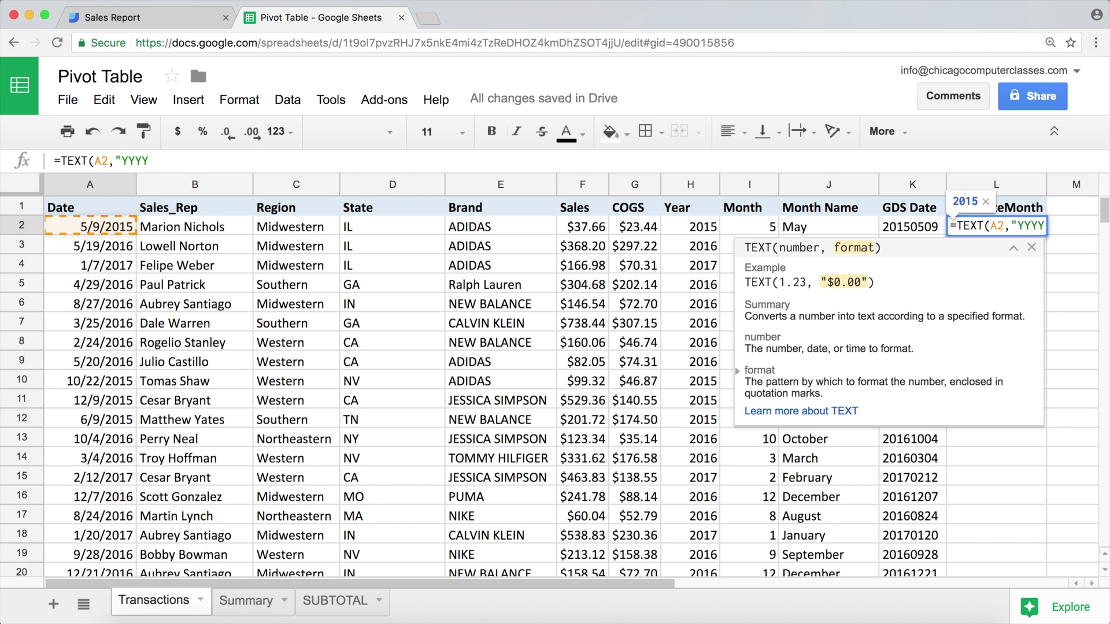
{"action": "type", "text": "MM\""}
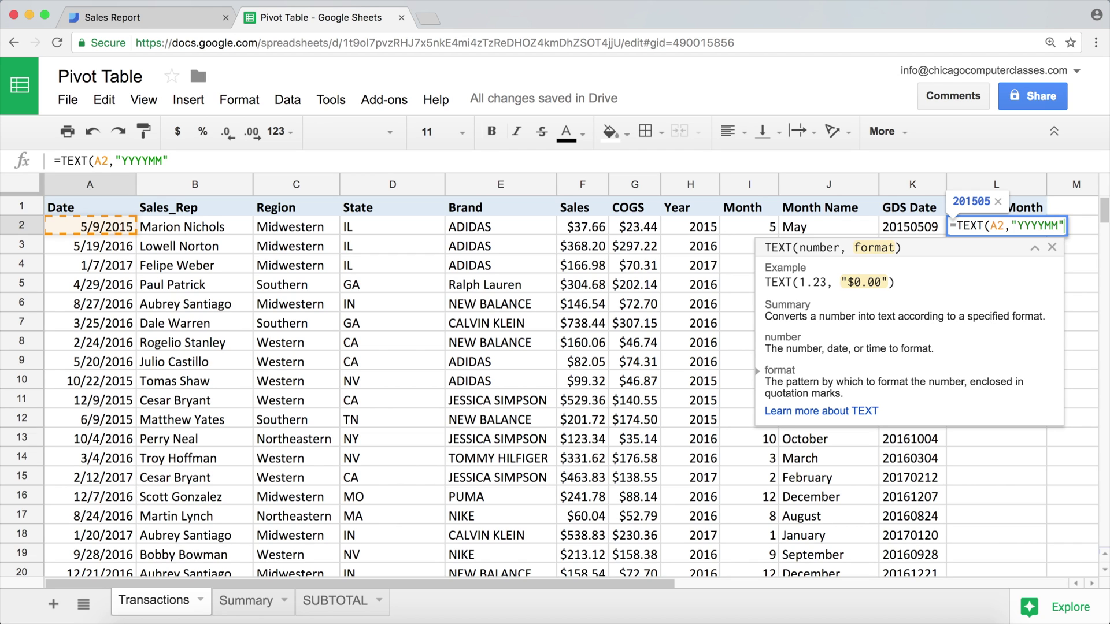
{"action": "type", "text": ")"}
{"action": "key", "text": "Return"}
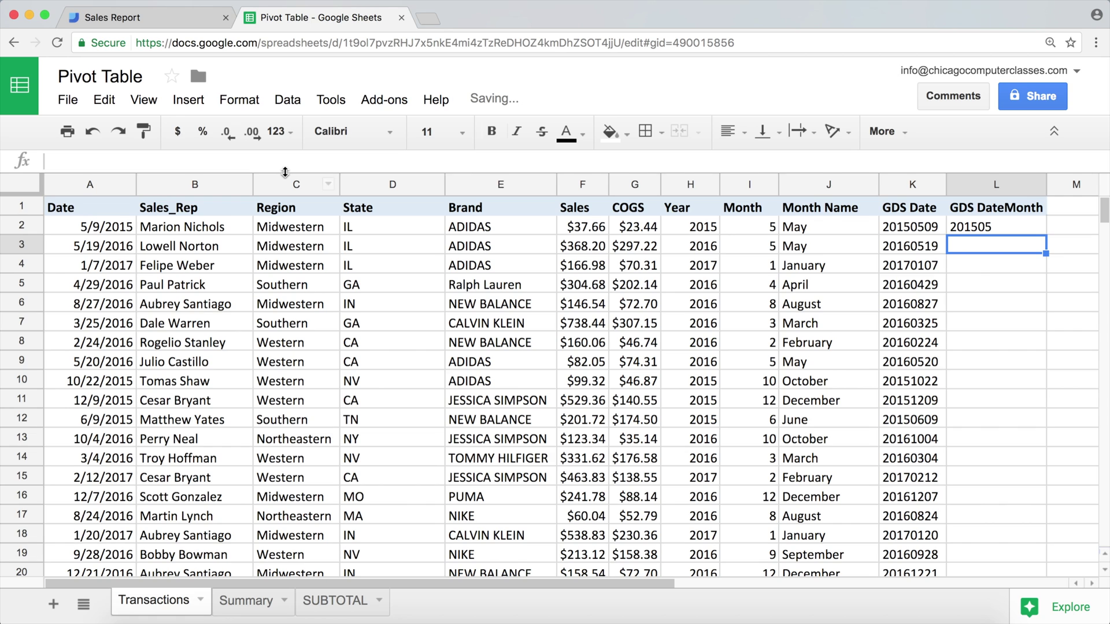
Fill the L2 formula down the GDS DateMonth column and check that it reaches the last data row
{"action": "left_click", "coordinate": [1026, 228]}
{"action": "left_click", "coordinate": [1047, 234]}
{"action": "double_click", "coordinate": [1045, 234]}
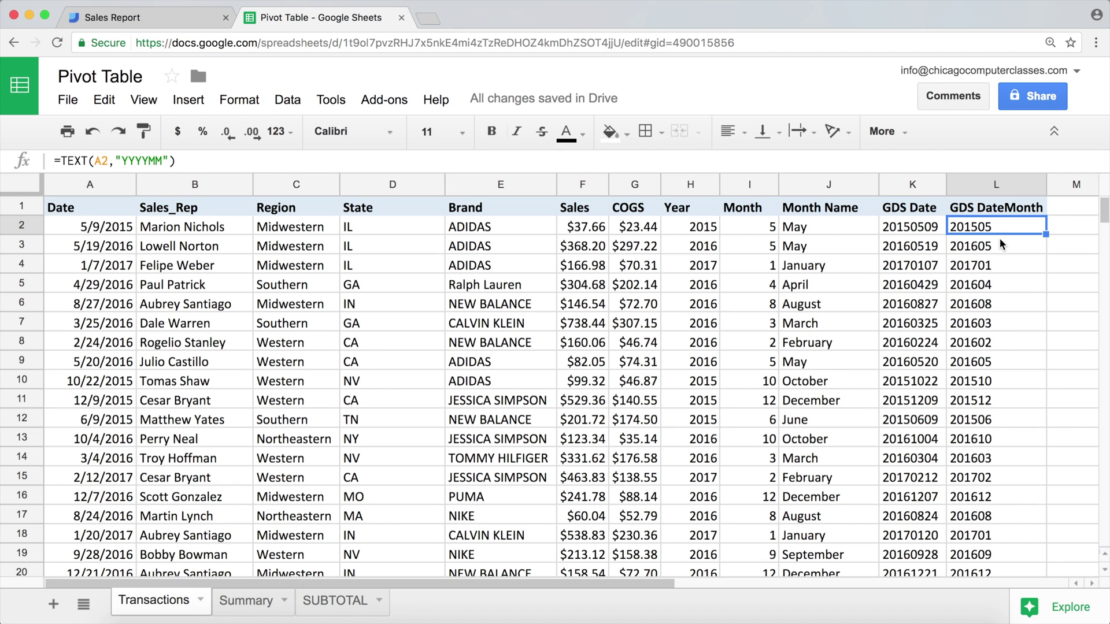
{"action": "key", "text": "ctrl+Down"}
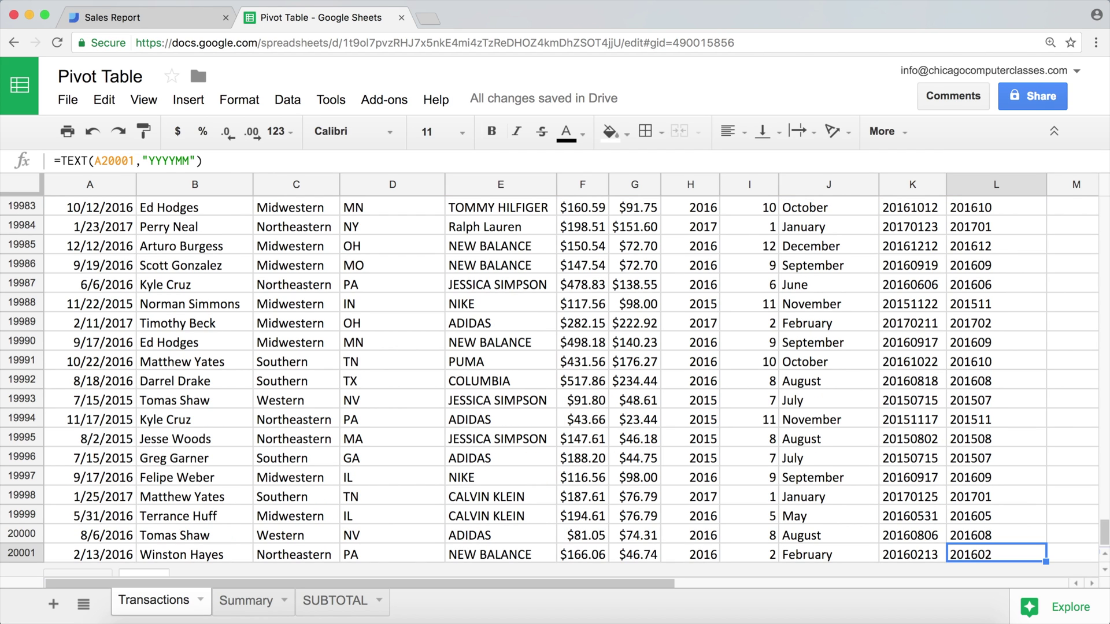
{"action": "left_click", "coordinate": [912, 555]}
{"action": "key", "text": "ctrl+Up"}
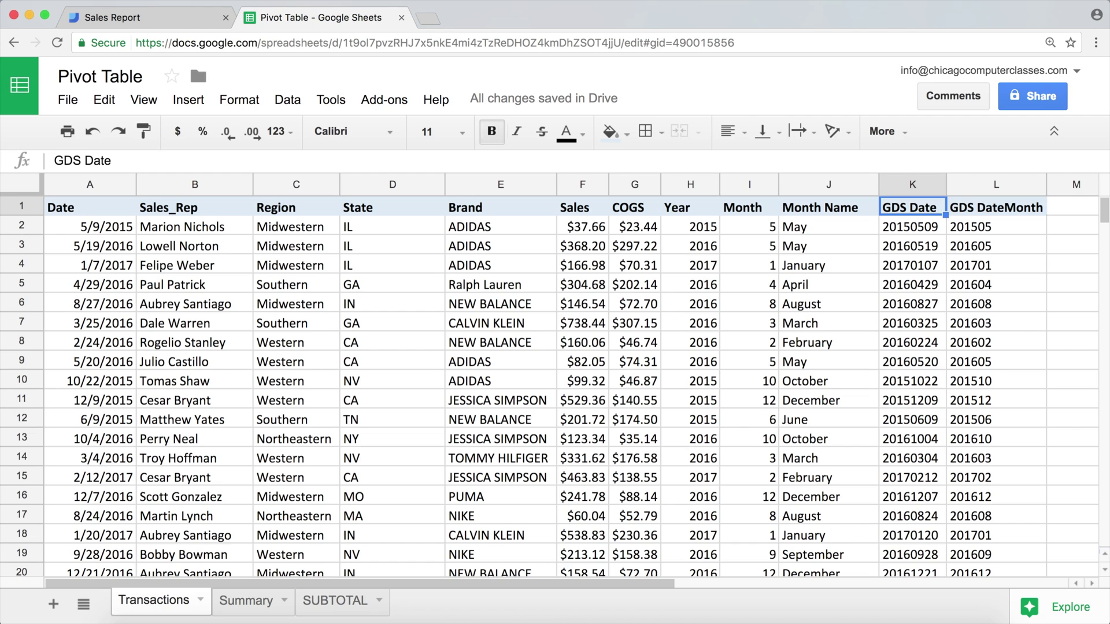
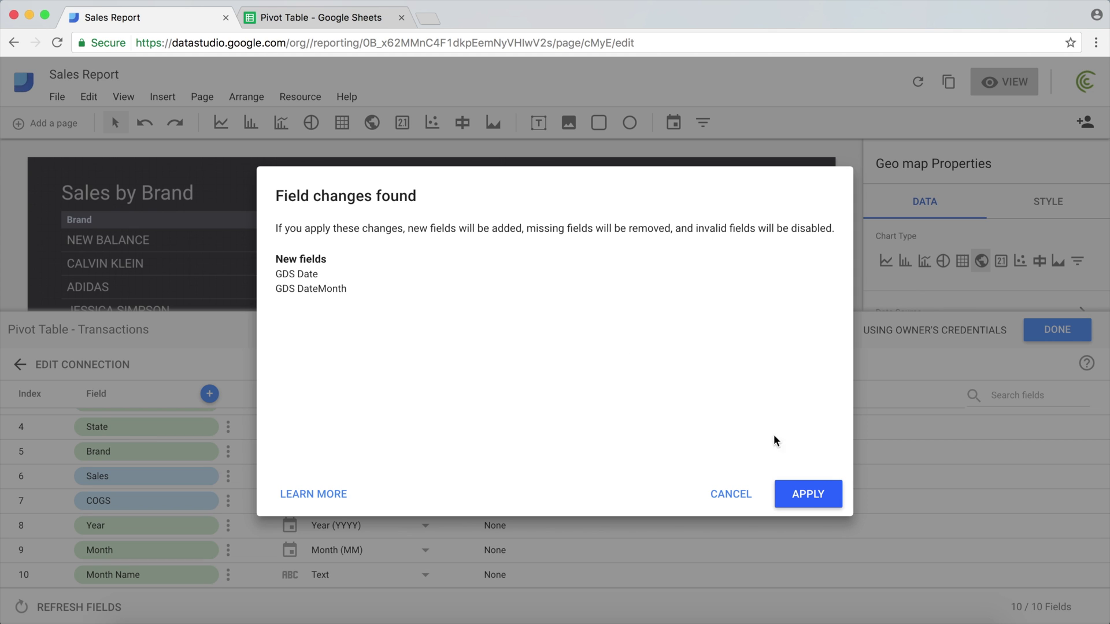
Apply the new GDS Date and GDS DateMonth fields to the data source and set GDS DateMonth's type to Year Month (YYYYMM)
{"action": "left_click", "coordinate": [810, 494]}
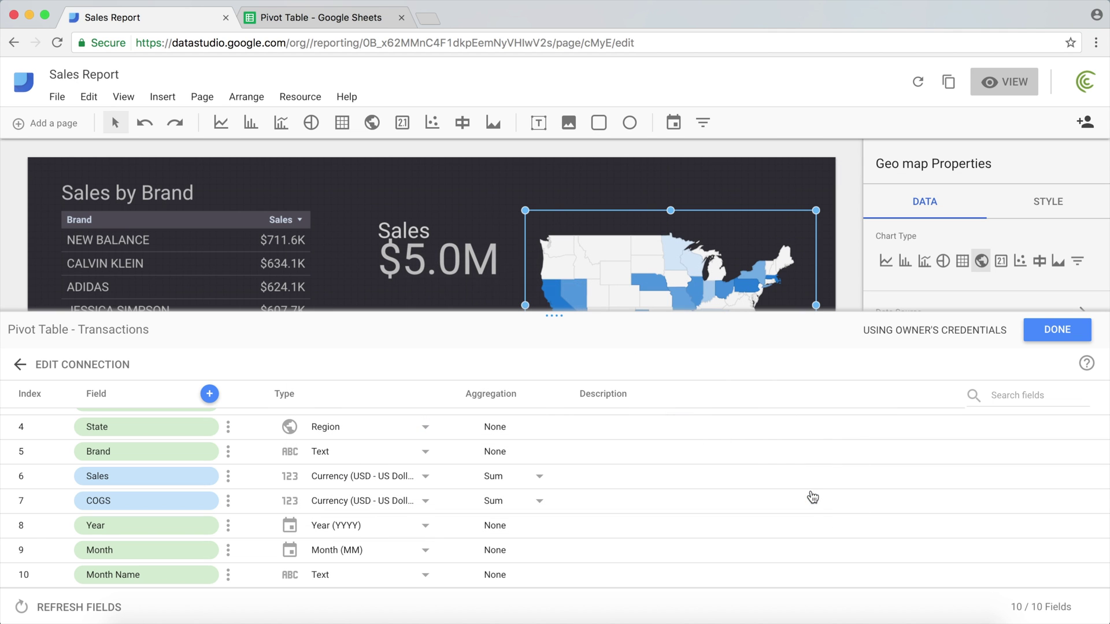
{"action": "scroll", "coordinate": [266, 527], "scroll_direction": "down", "scroll_amount": 2}
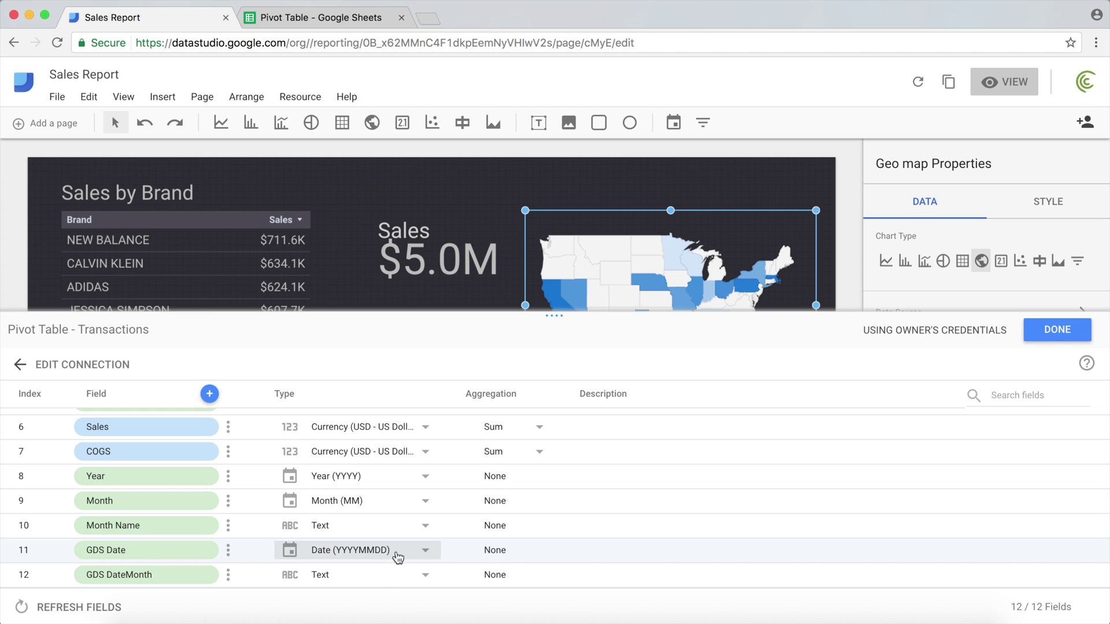
{"action": "left_click", "coordinate": [345, 577]}
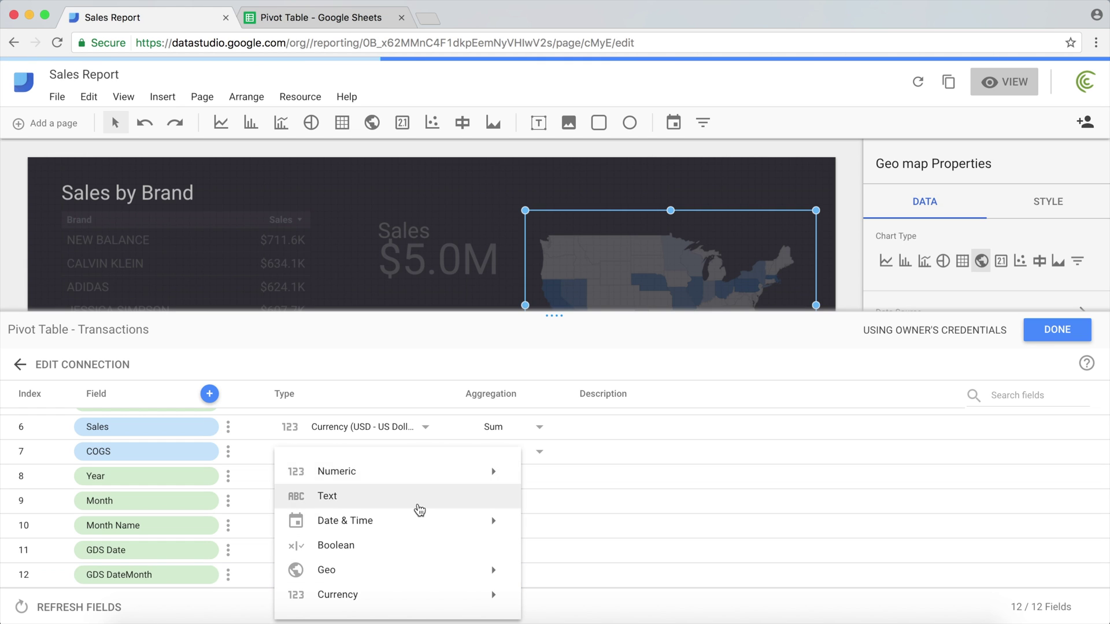
{"action": "mouse_move", "coordinate": [421, 523]}
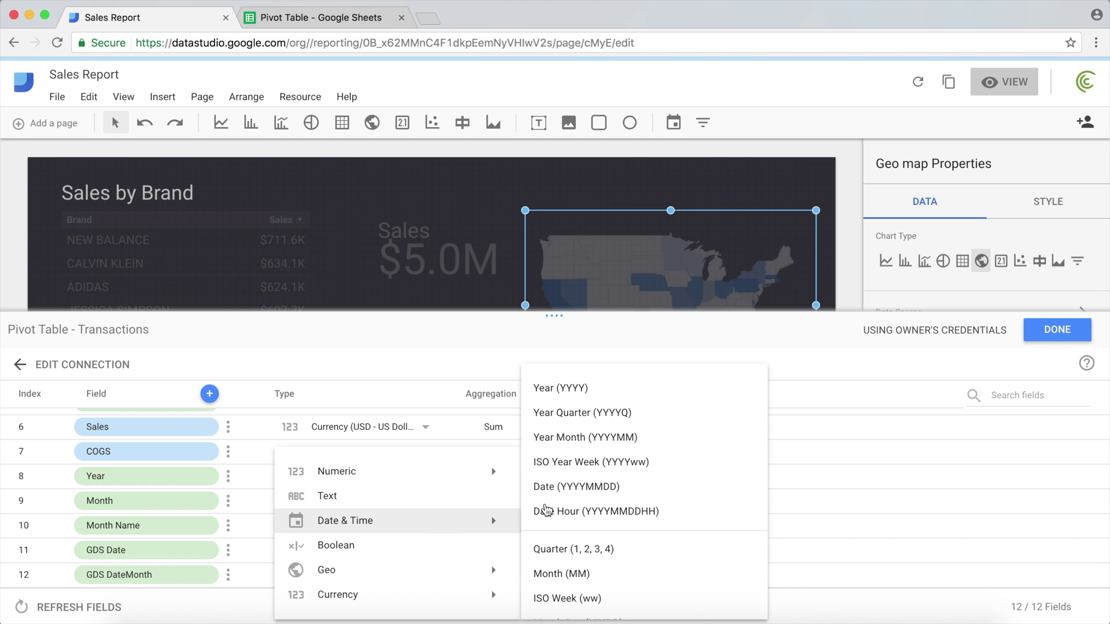
{"action": "left_click", "coordinate": [615, 438]}
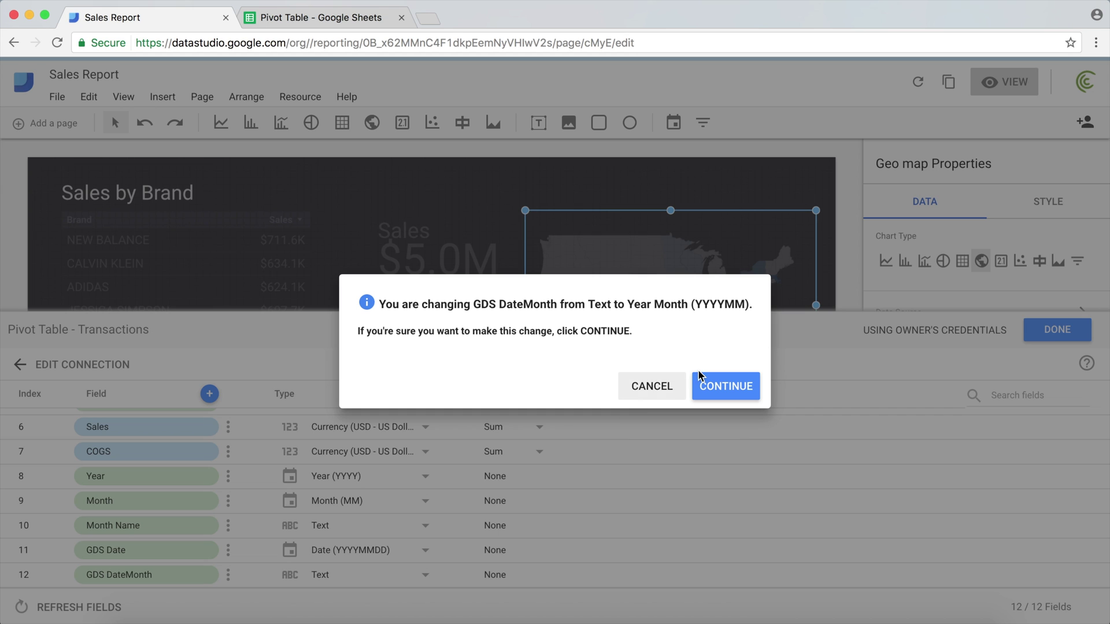
{"action": "left_click", "coordinate": [727, 385]}
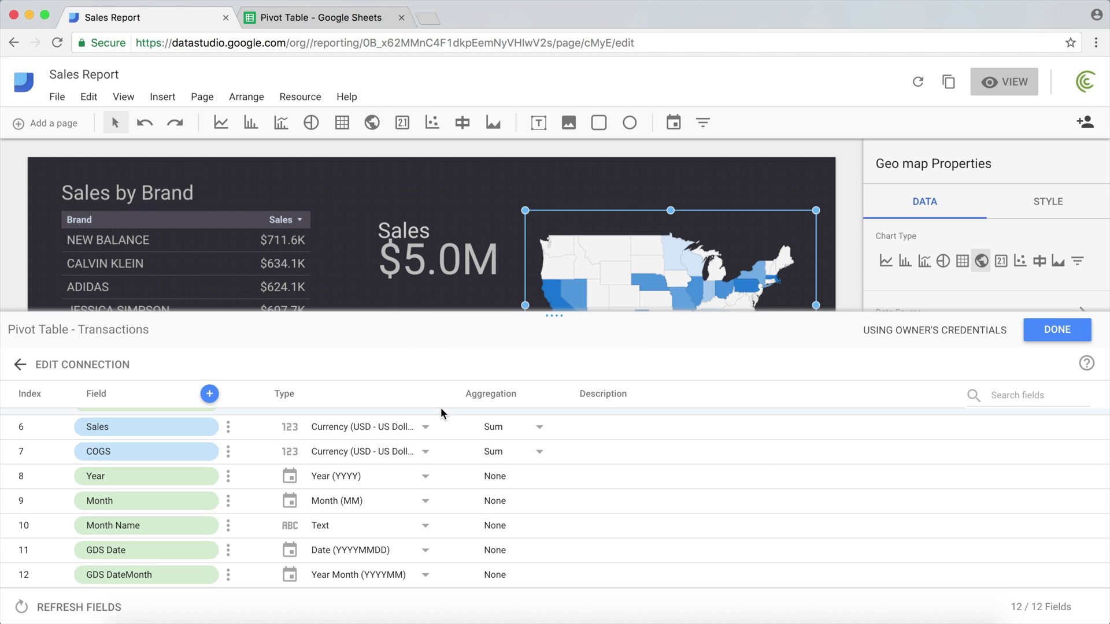
Compare the GDS DateMonth field with its column in the Pivot Table spreadsheet and finish editing the Sales Report's data source
{"action": "left_click", "coordinate": [370, 19]}
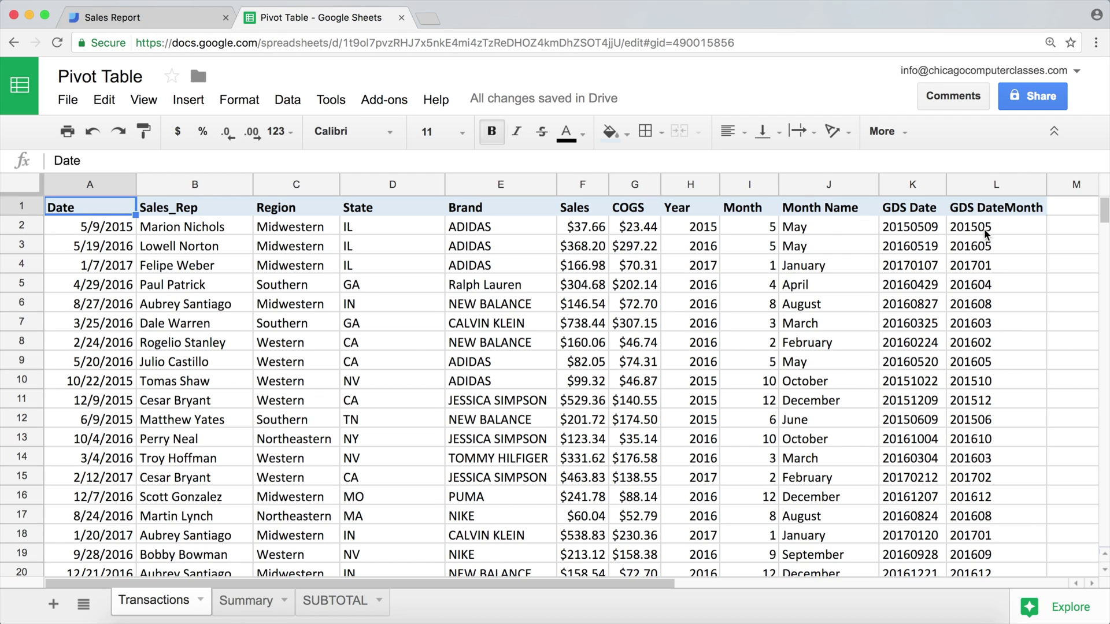
{"action": "left_click", "coordinate": [129, 13]}
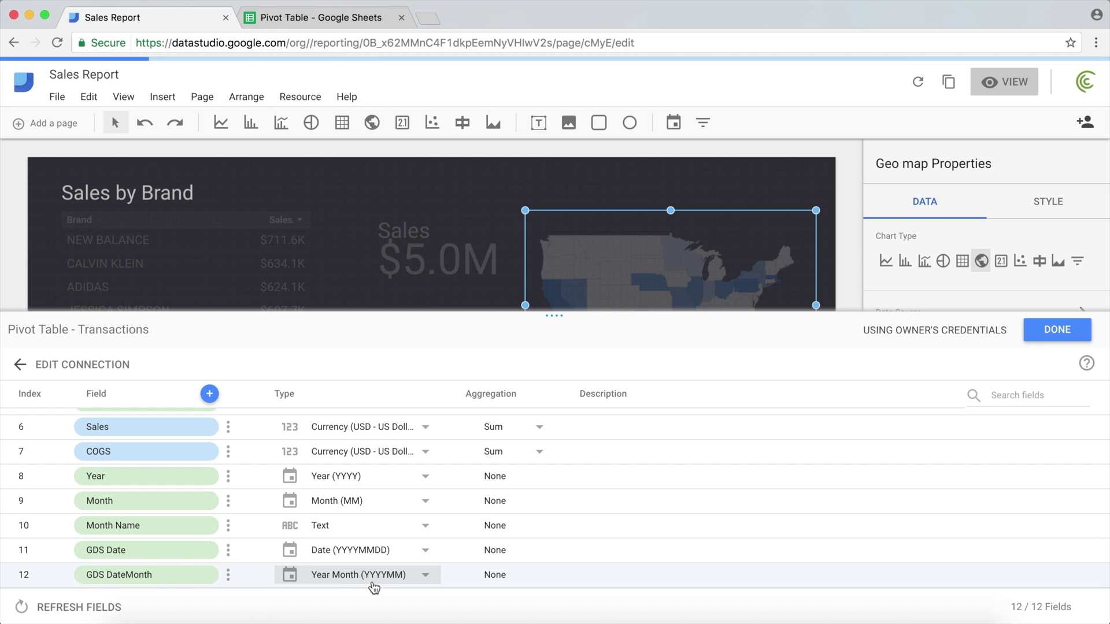
{"action": "left_click", "coordinate": [1027, 332]}
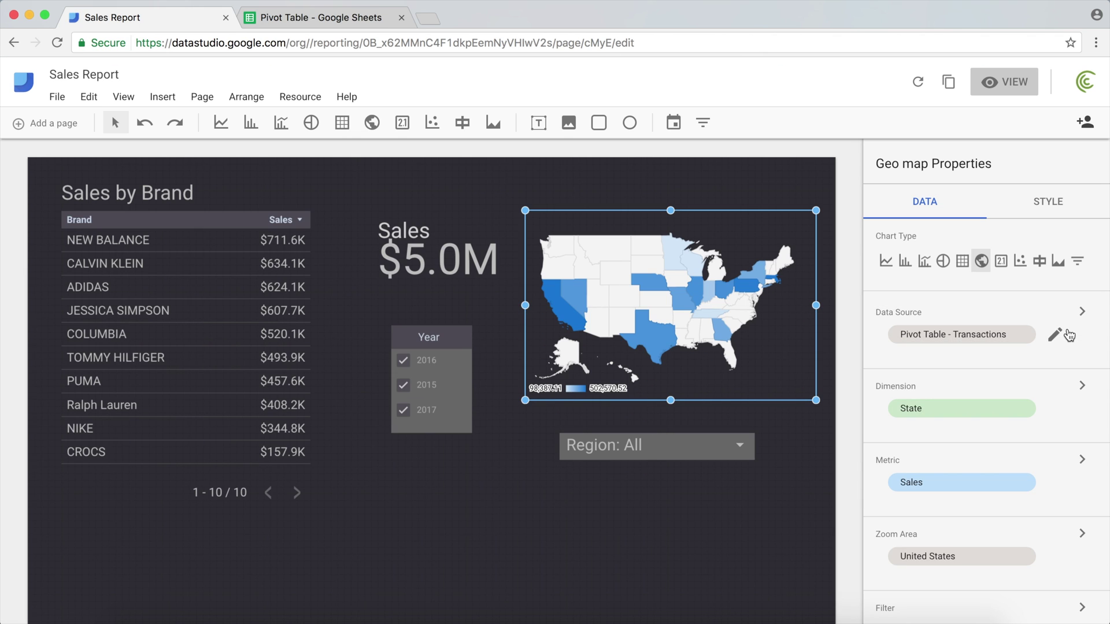
Move the Region filter and the geo map lower on the report page
{"action": "left_click", "coordinate": [688, 439]}
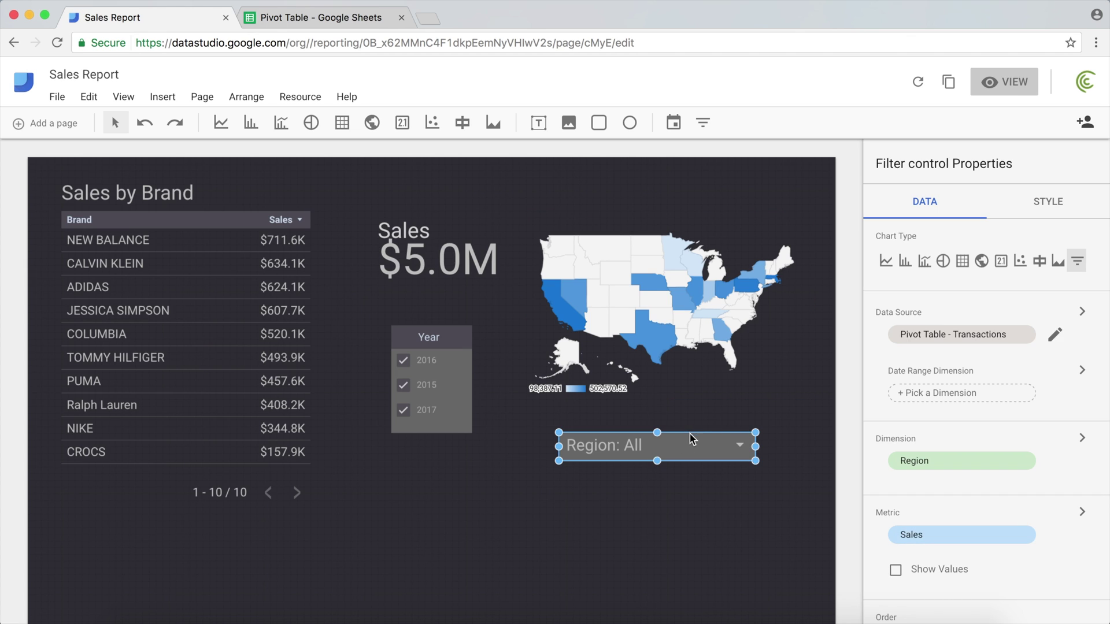
{"action": "left_click_drag", "start_coordinate": [690, 436], "coordinate": [688, 502]}
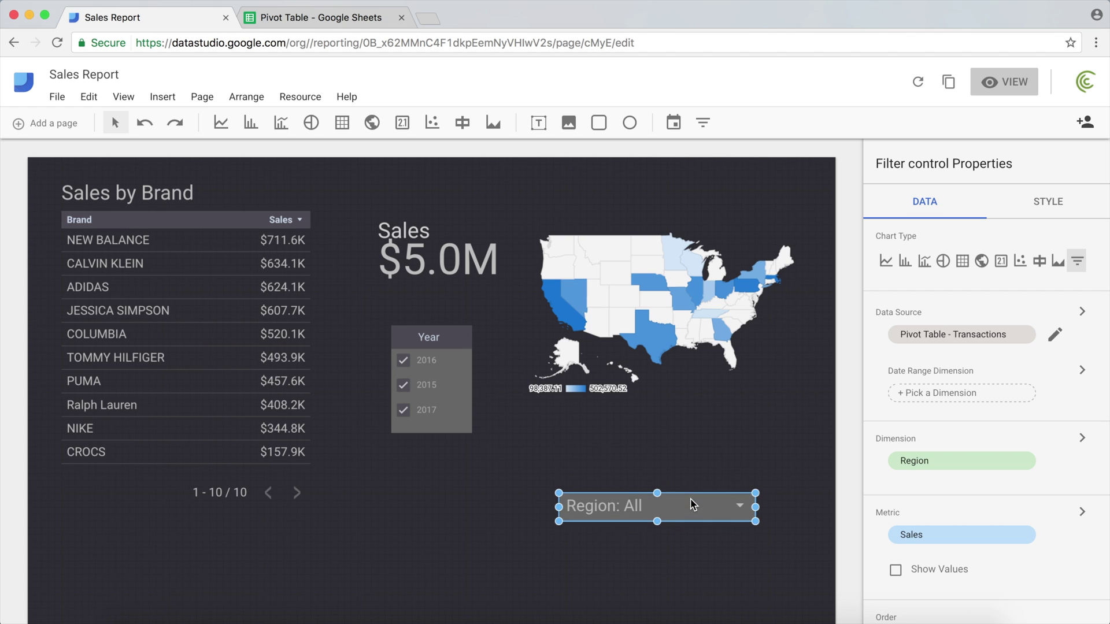
{"action": "left_click", "coordinate": [673, 242]}
{"action": "left_click_drag", "start_coordinate": [684, 215], "coordinate": [683, 289]}
{"action": "left_click", "coordinate": [669, 248]}
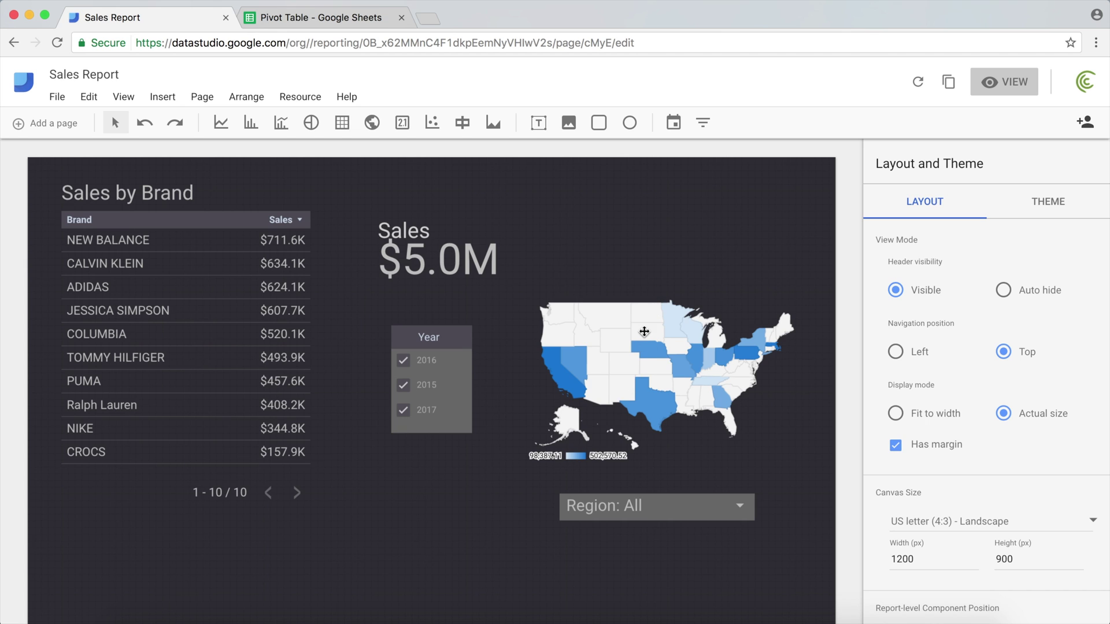
Place the Region filter level with the Year filter and the geo map directly below it
{"action": "left_click", "coordinate": [699, 344]}
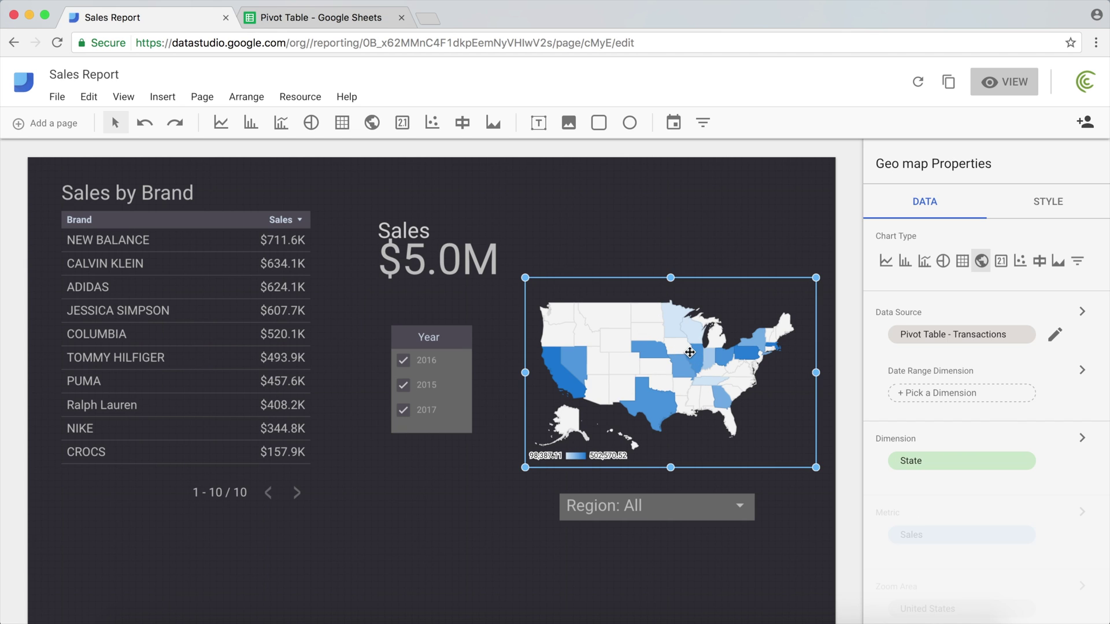
{"action": "left_click_drag", "start_coordinate": [699, 343], "coordinate": [685, 451]}
{"action": "left_click", "coordinate": [682, 509]}
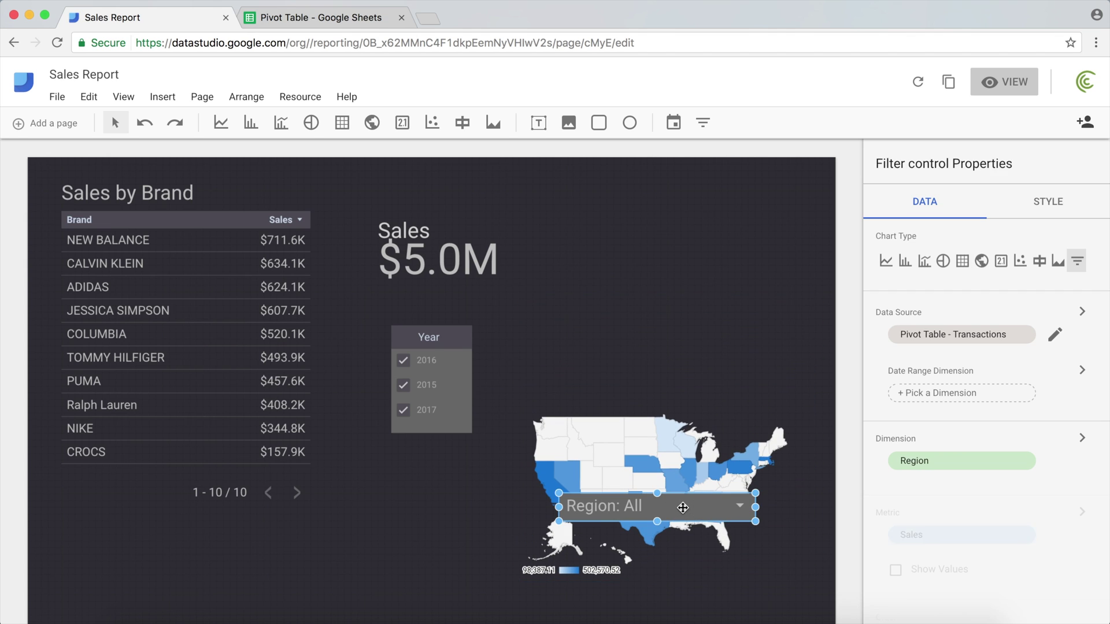
{"action": "left_click_drag", "start_coordinate": [682, 508], "coordinate": [683, 341]}
{"action": "left_click", "coordinate": [688, 581]}
{"action": "left_click_drag", "start_coordinate": [664, 587], "coordinate": [664, 548]}
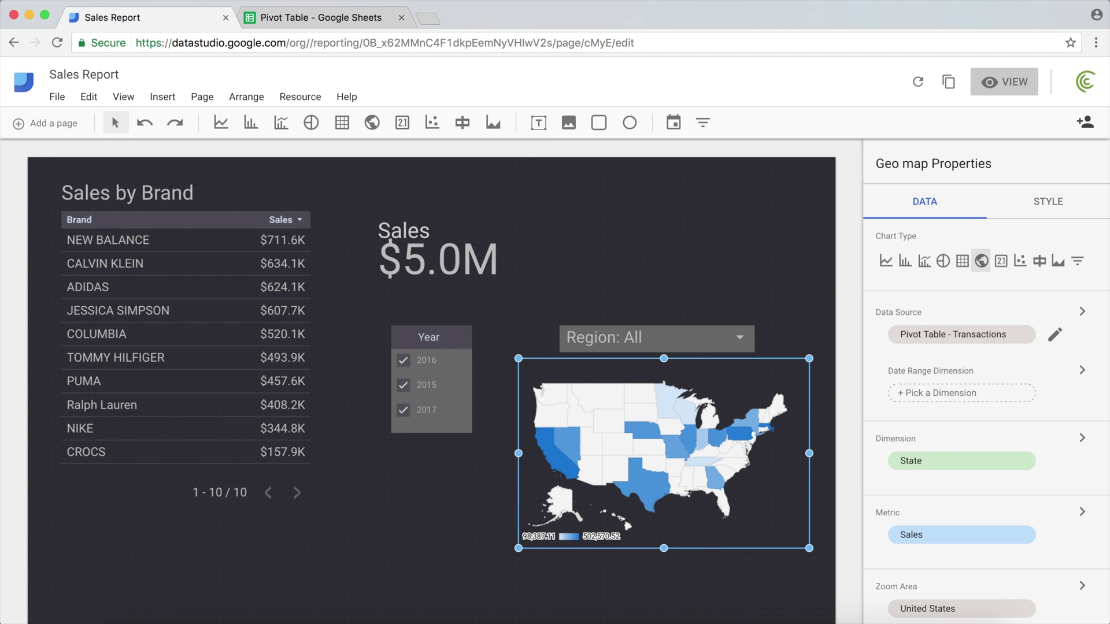
Add a date range control in the empty area above the Region filter
{"action": "left_click", "coordinate": [723, 236]}
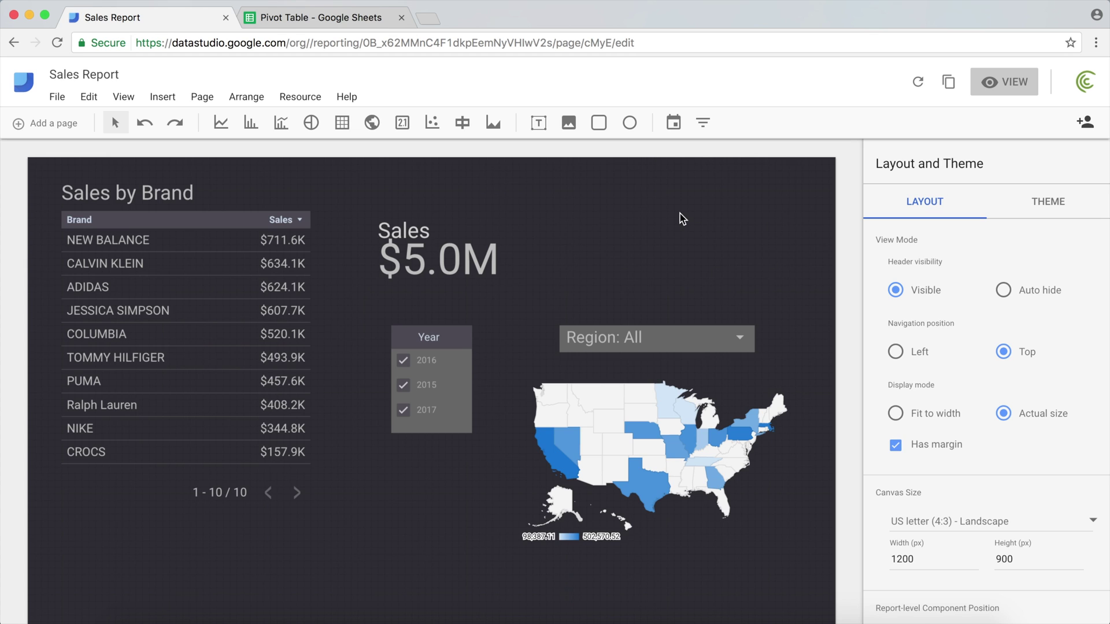
{"action": "left_click", "coordinate": [674, 124]}
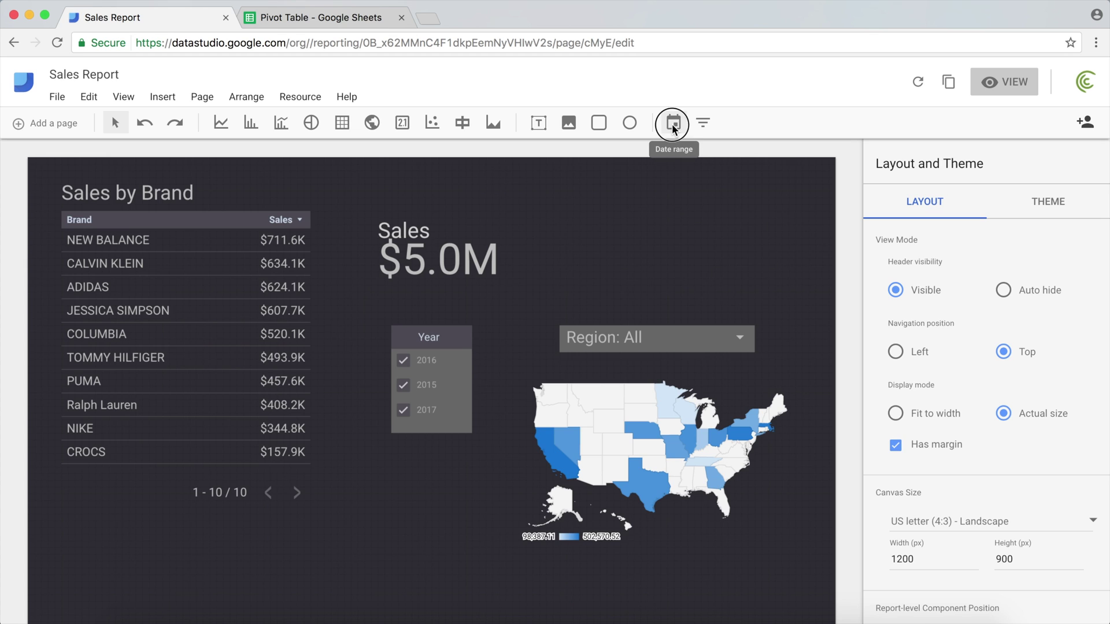
{"action": "left_click_drag", "start_coordinate": [562, 178], "coordinate": [773, 249]}
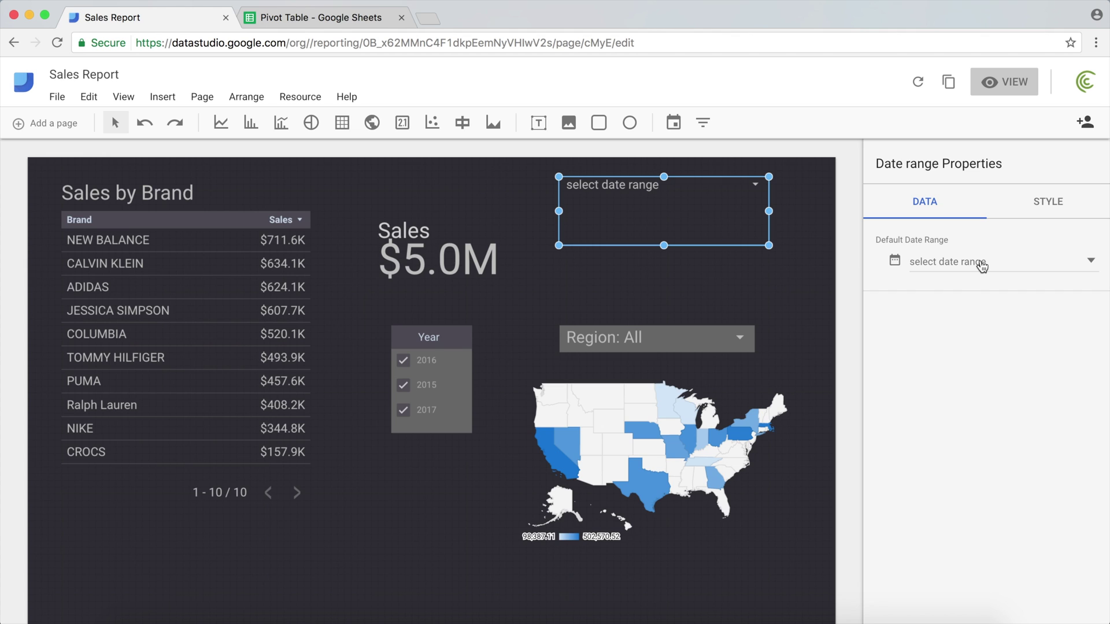
Set the date range control's default range to Last 30 days, including today
{"action": "left_click", "coordinate": [943, 265]}
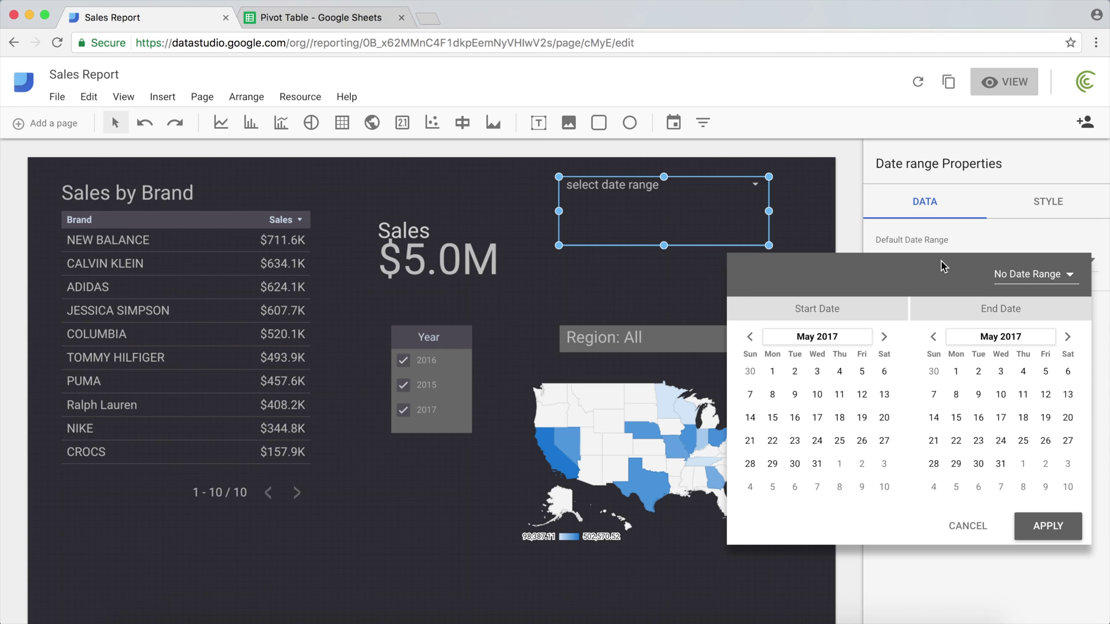
{"action": "left_click", "coordinate": [1048, 276]}
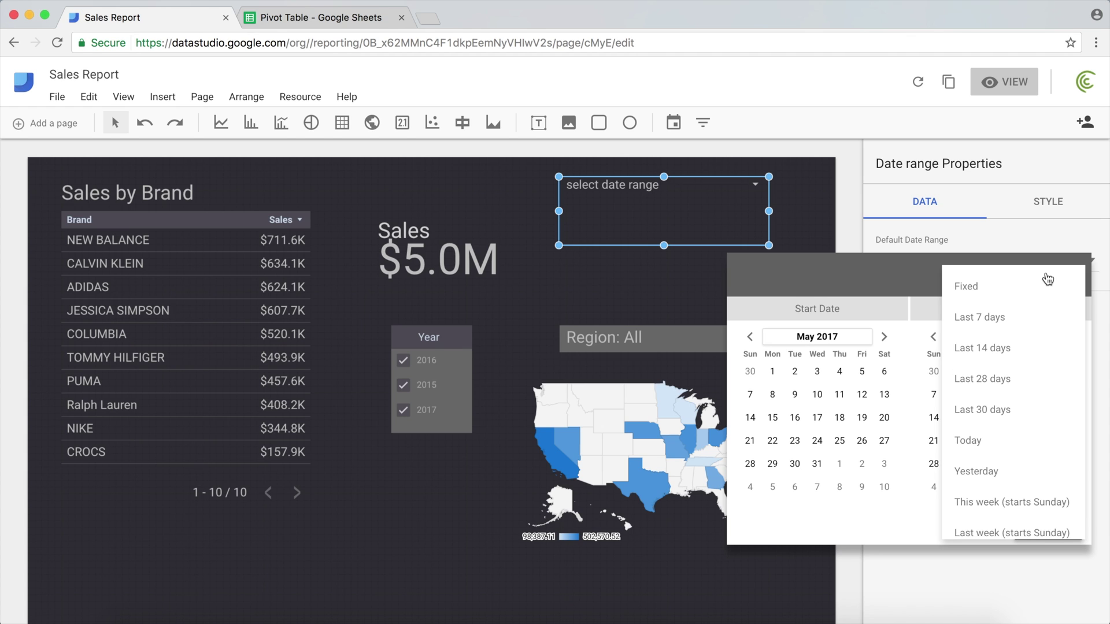
{"action": "scroll", "coordinate": [986, 434], "scroll_direction": "down", "scroll_amount": 2}
{"action": "scroll", "coordinate": [985, 433], "scroll_direction": "down", "scroll_amount": 3}
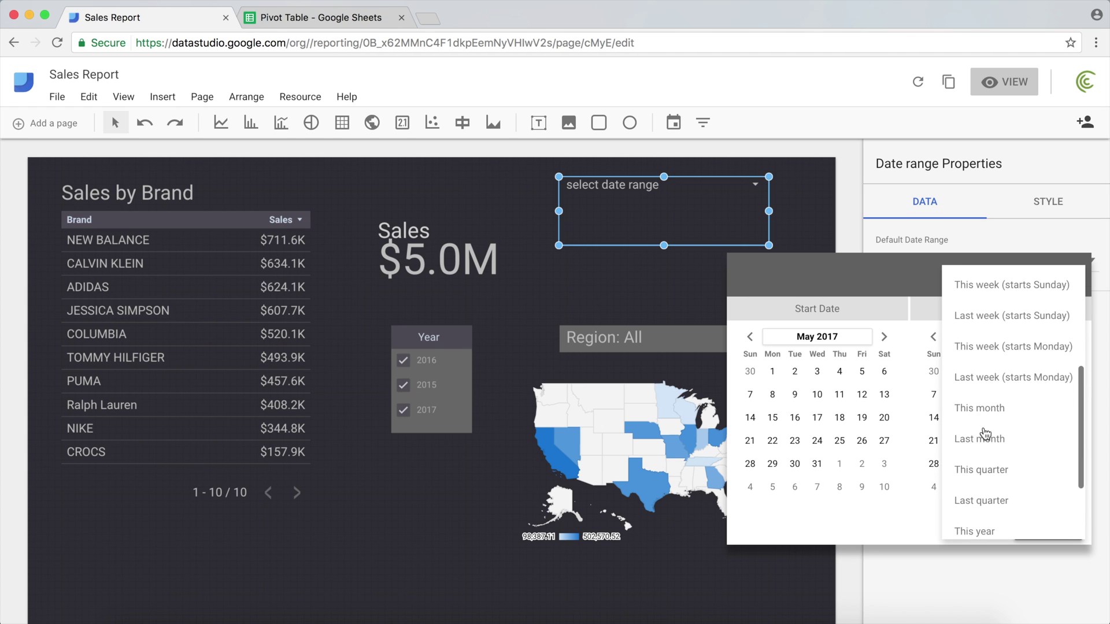
{"action": "scroll", "coordinate": [998, 379], "scroll_direction": "up", "scroll_amount": 3}
{"action": "scroll", "coordinate": [998, 364], "scroll_direction": "up", "scroll_amount": 1}
{"action": "left_click", "coordinate": [995, 349]}
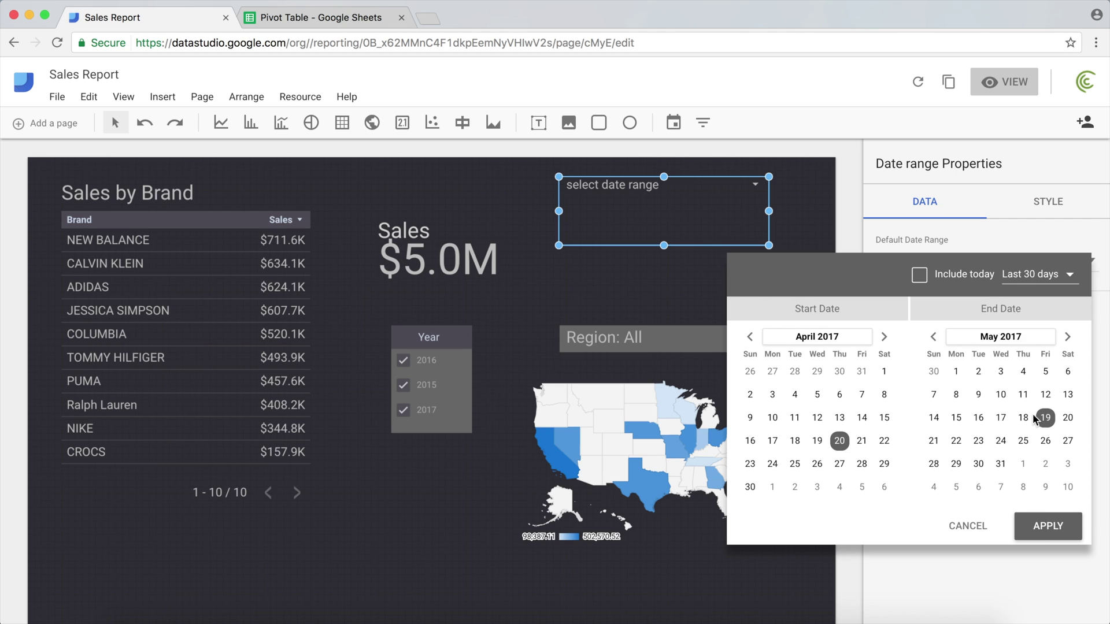
{"action": "left_click", "coordinate": [956, 277]}
{"action": "left_click", "coordinate": [1052, 527]}
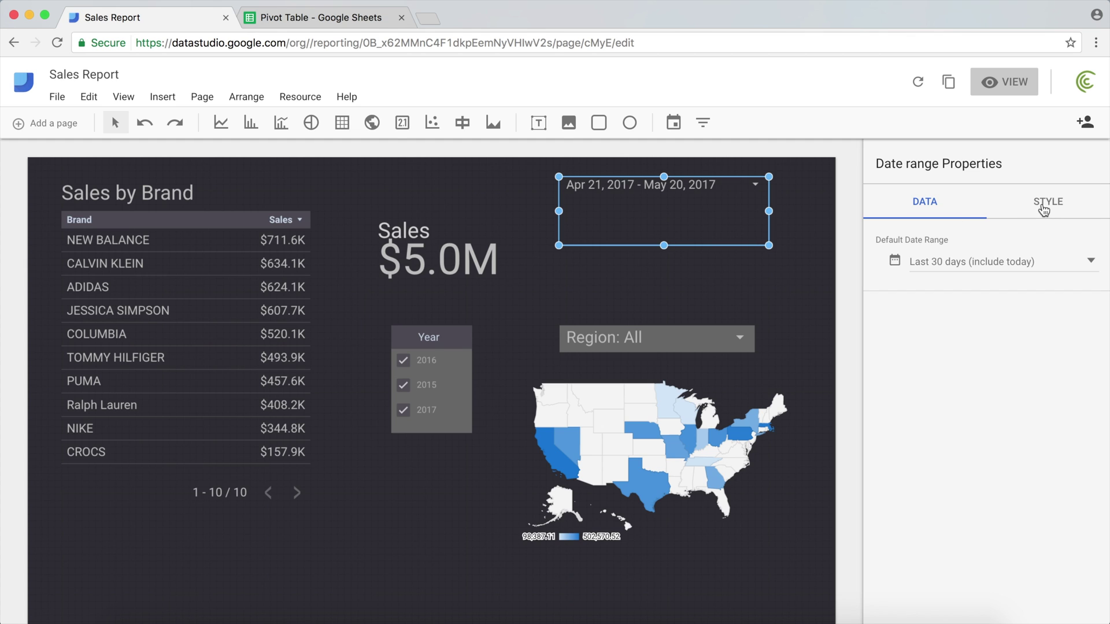
Set the date range picker's font size to 18px
{"action": "left_click", "coordinate": [784, 195]}
{"action": "left_click", "coordinate": [719, 187]}
{"action": "left_click", "coordinate": [1073, 196]}
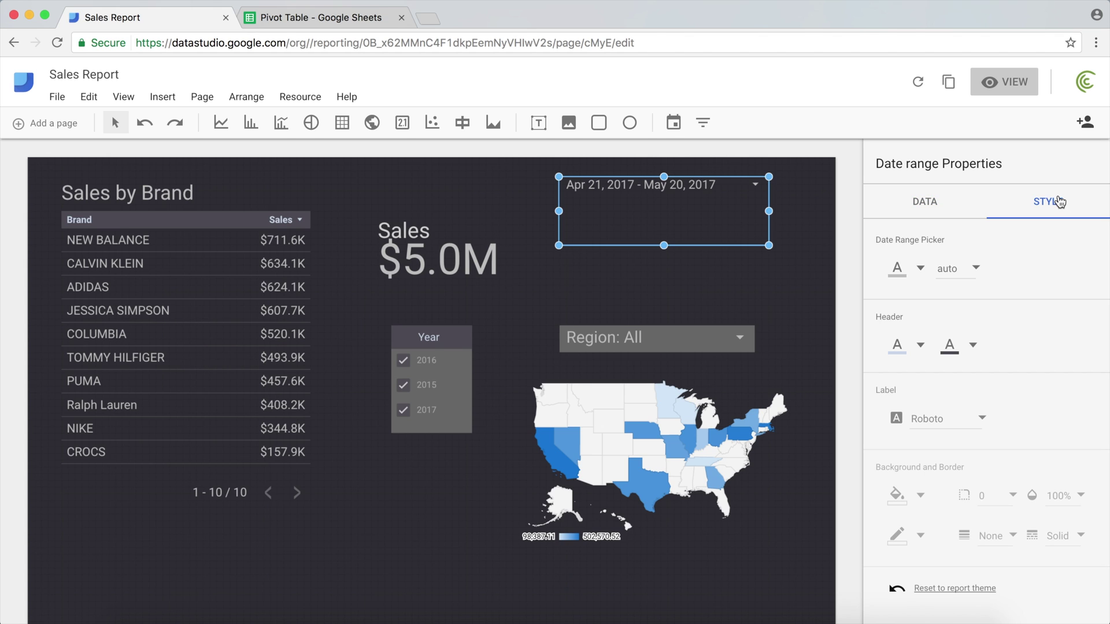
{"action": "left_click", "coordinate": [976, 269]}
{"action": "left_click", "coordinate": [970, 411]}
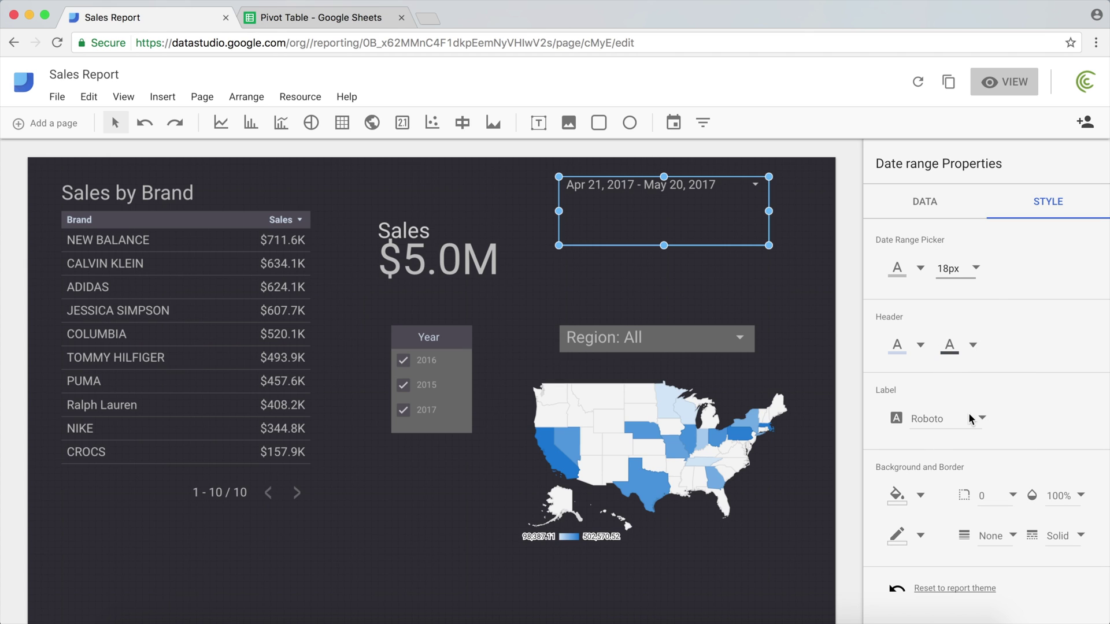
Try a 30px font size for the date range picker and widen the control
{"action": "left_click", "coordinate": [971, 275]}
{"action": "left_click", "coordinate": [970, 355]}
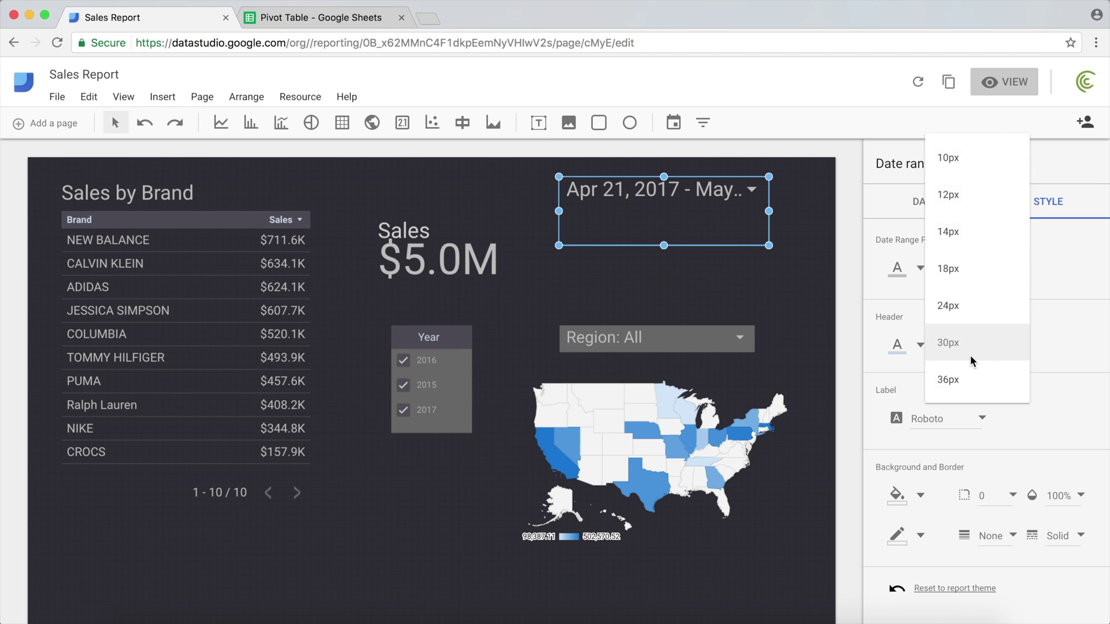
{"action": "left_click_drag", "start_coordinate": [770, 246], "coordinate": [823, 238]}
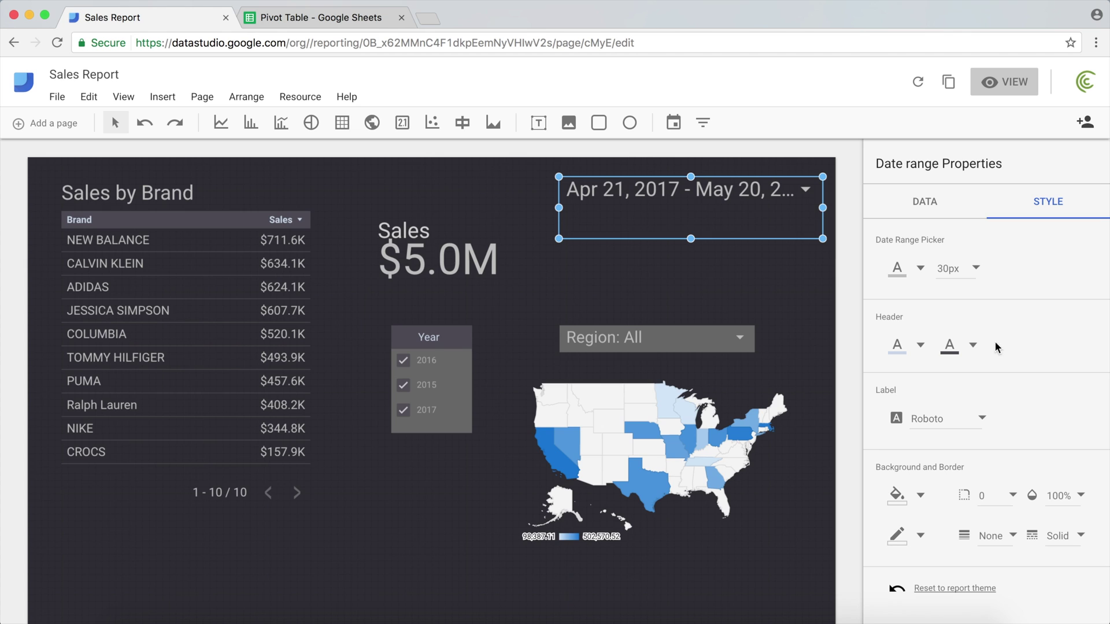
Set the date range picker's font size to 24px and shrink the control to fit closely around the full date text
{"action": "left_click", "coordinate": [982, 270]}
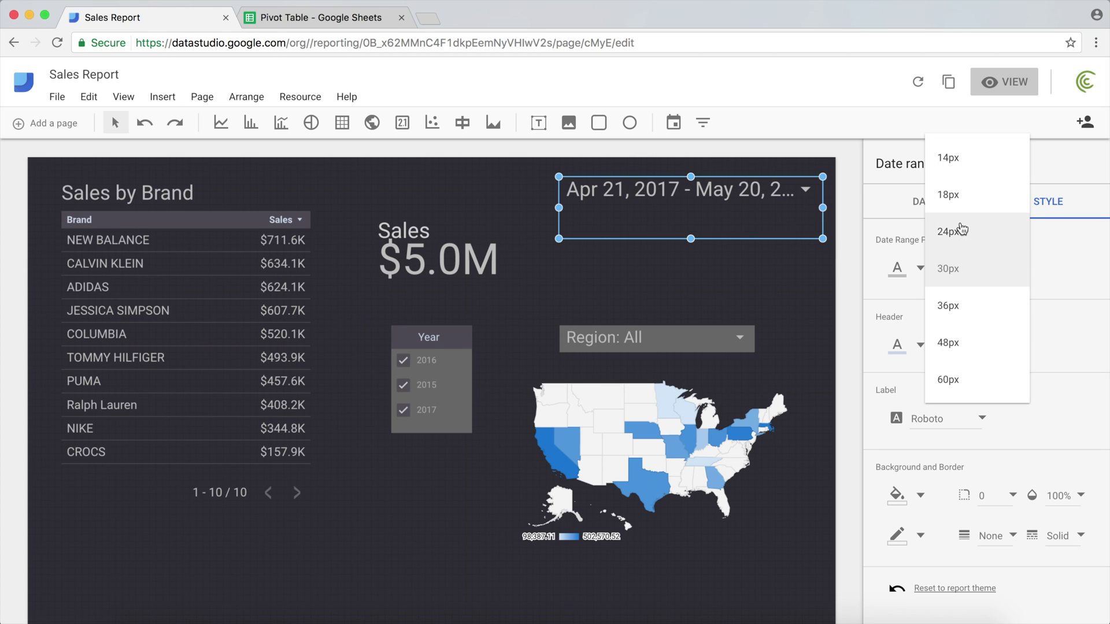
{"action": "left_click", "coordinate": [960, 227]}
{"action": "left_click_drag", "start_coordinate": [824, 239], "coordinate": [796, 218]}
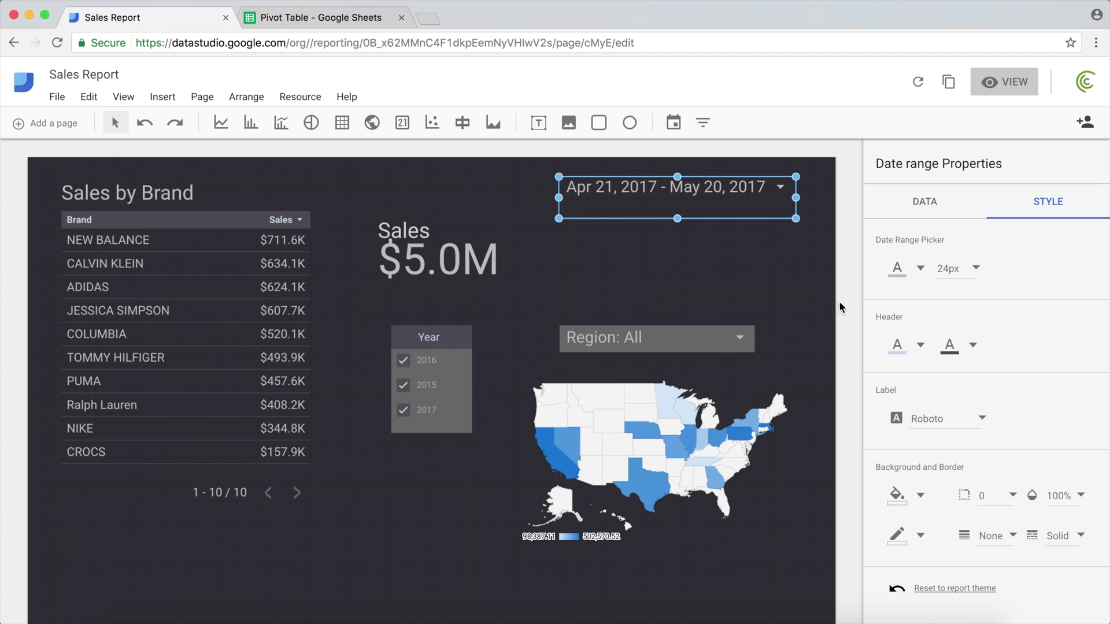
{"action": "left_click", "coordinate": [788, 282]}
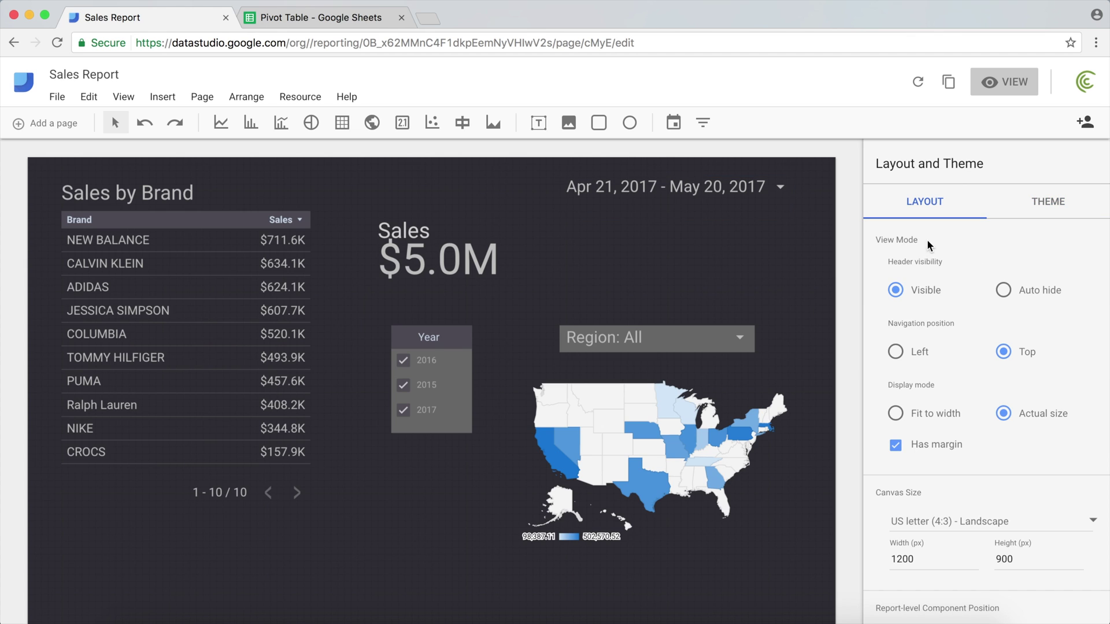
Test the date range control in view mode with the Last 30 days range, and check its properties back in edit mode
{"action": "left_click", "coordinate": [1004, 90]}
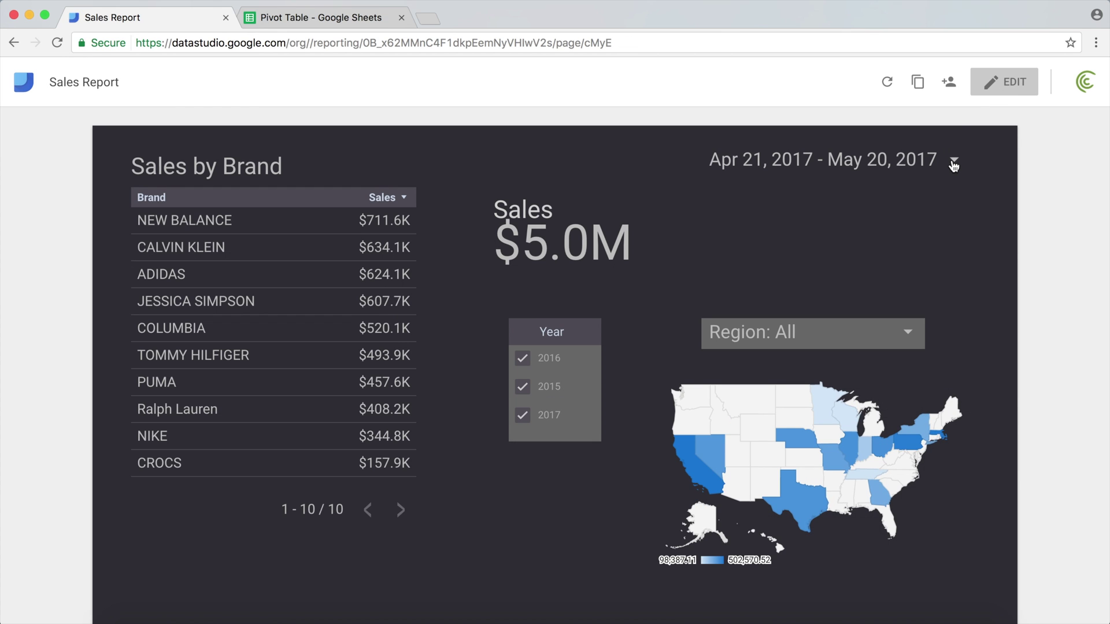
{"action": "left_click", "coordinate": [954, 162]}
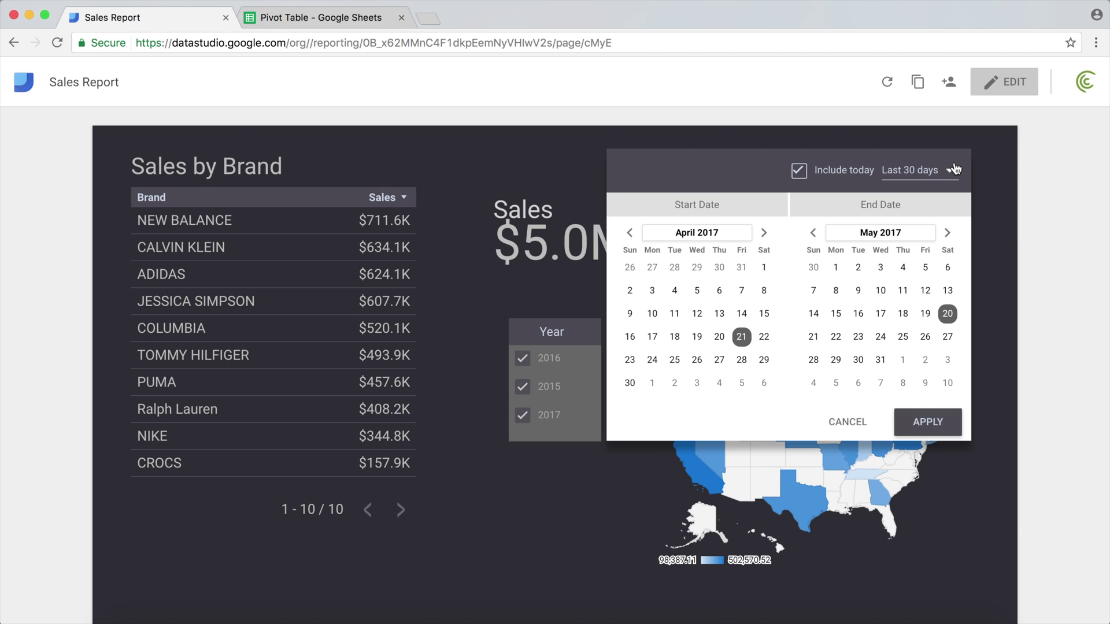
{"action": "left_click", "coordinate": [922, 423]}
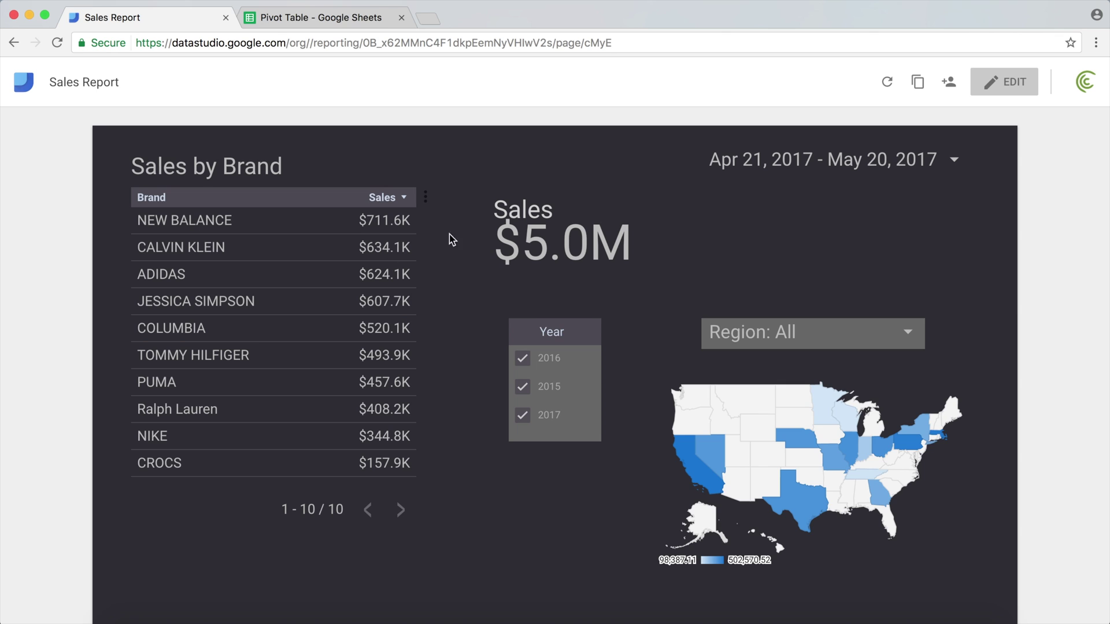
{"action": "left_click", "coordinate": [1004, 86]}
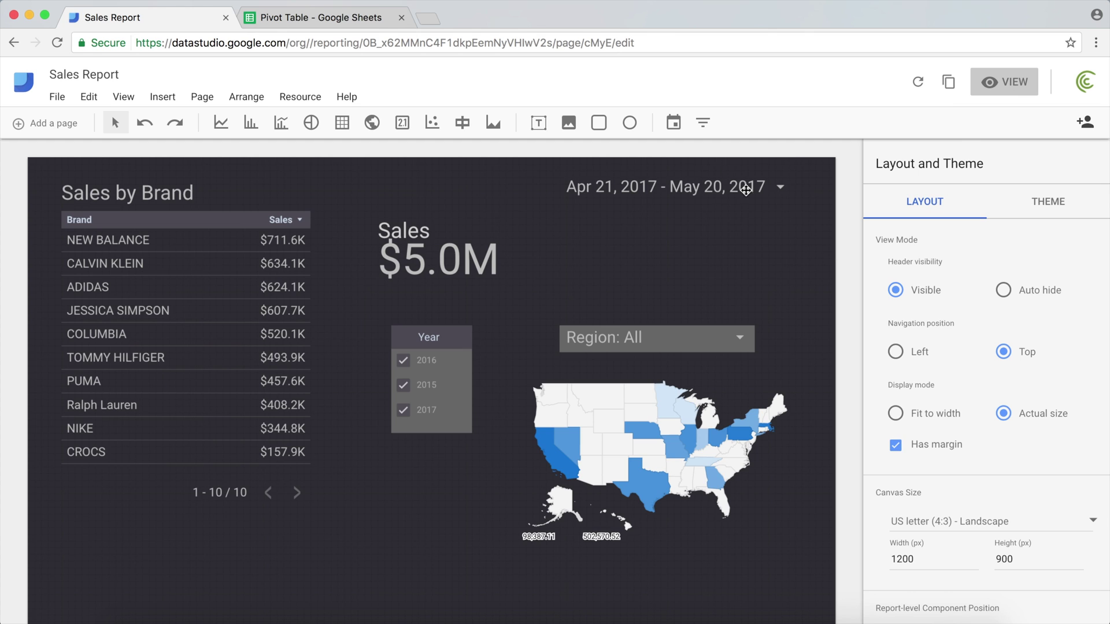
{"action": "left_click", "coordinate": [737, 192]}
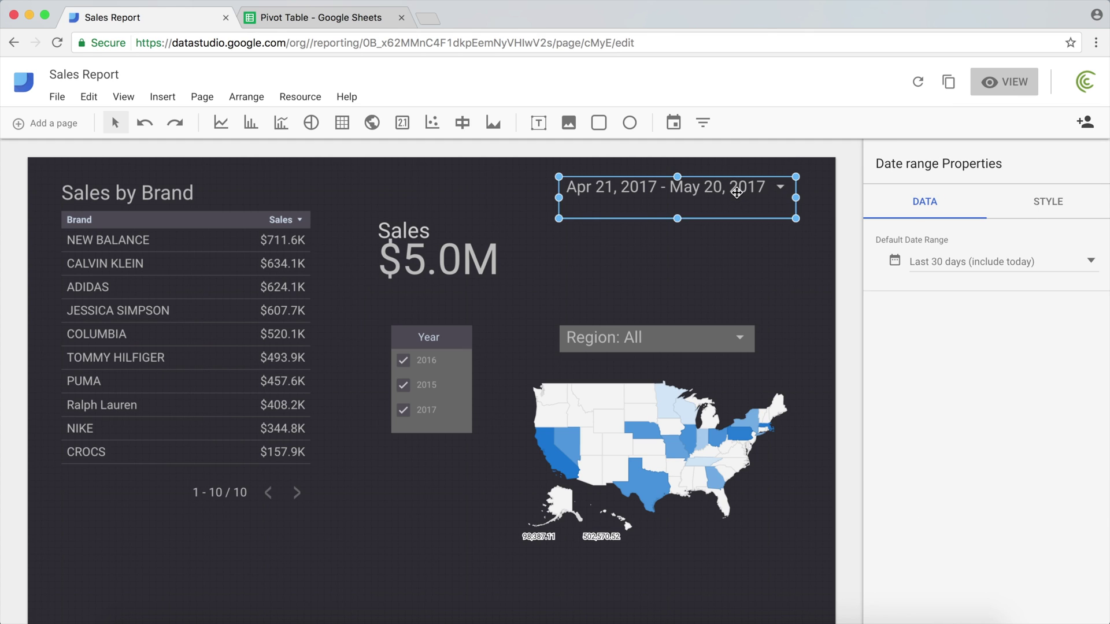
{"action": "left_click", "coordinate": [1044, 201]}
Assign GDS Date as the date range dimension of the Sales scorecard
{"action": "left_click", "coordinate": [484, 259]}
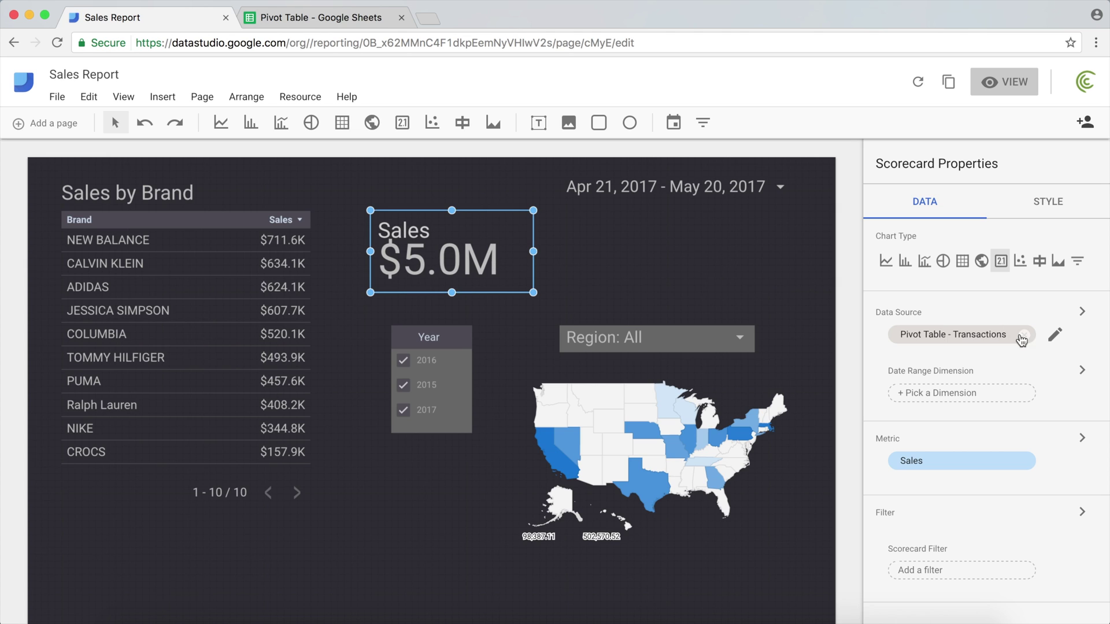
{"action": "left_click", "coordinate": [928, 398]}
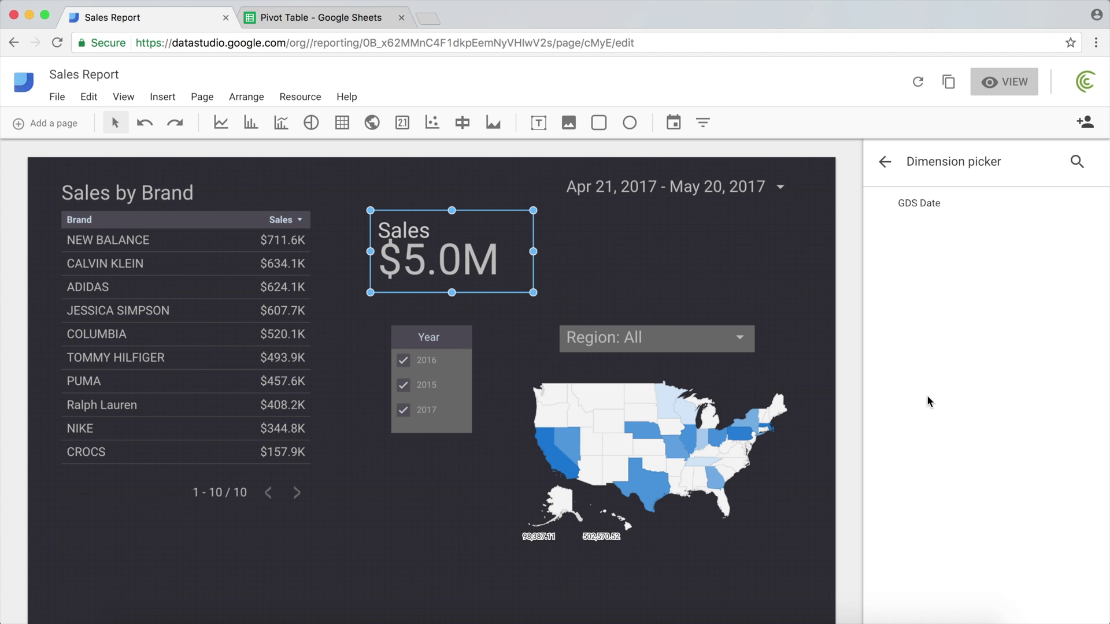
{"action": "left_click", "coordinate": [941, 209]}
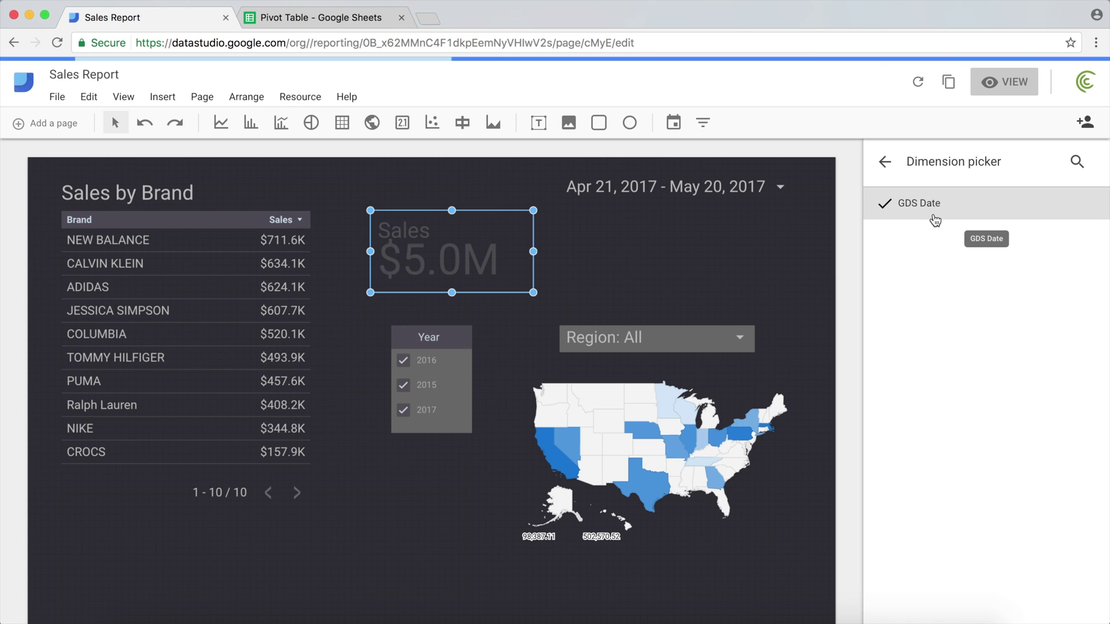
{"action": "left_click", "coordinate": [884, 163]}
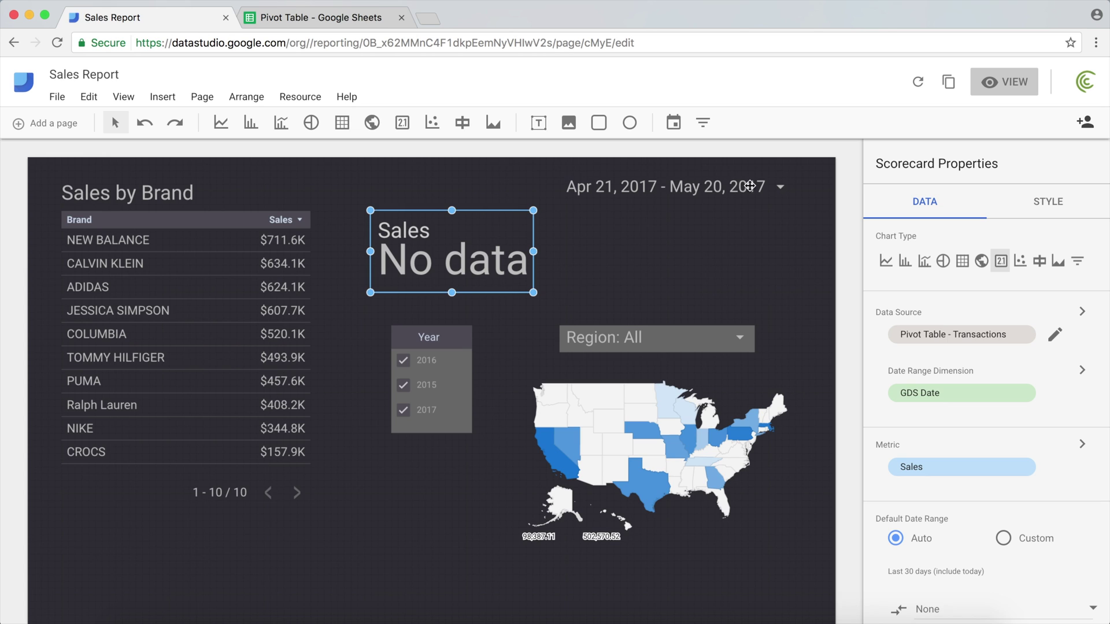
Set the date range control's default range to a fixed period from Jan 1, 2016 to Dec 31, 2016
{"action": "left_click", "coordinate": [706, 189]}
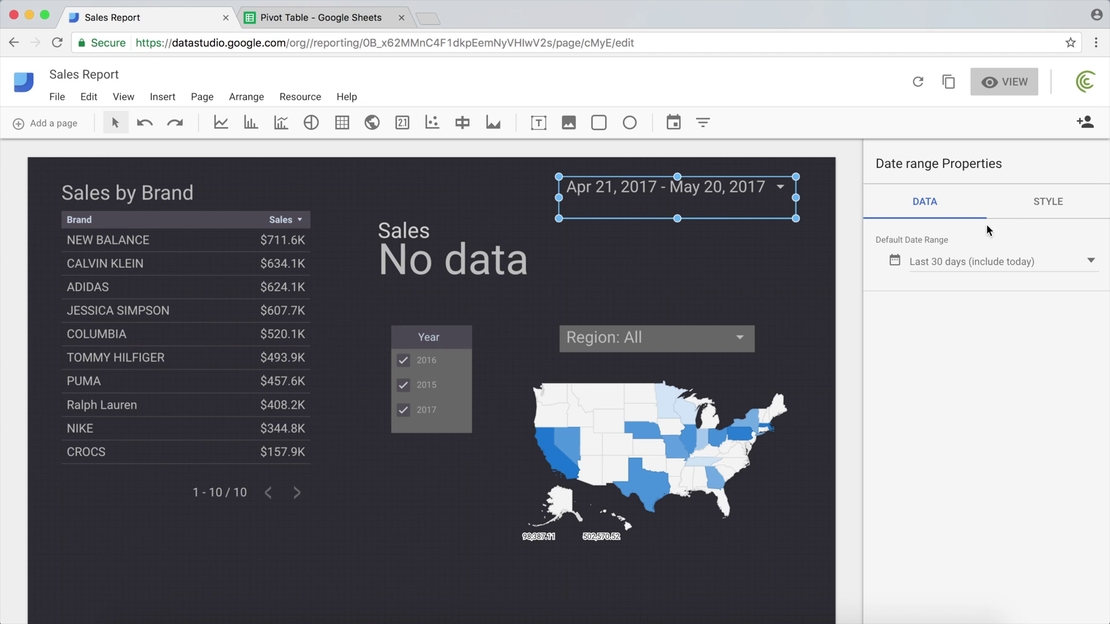
{"action": "left_click", "coordinate": [956, 270]}
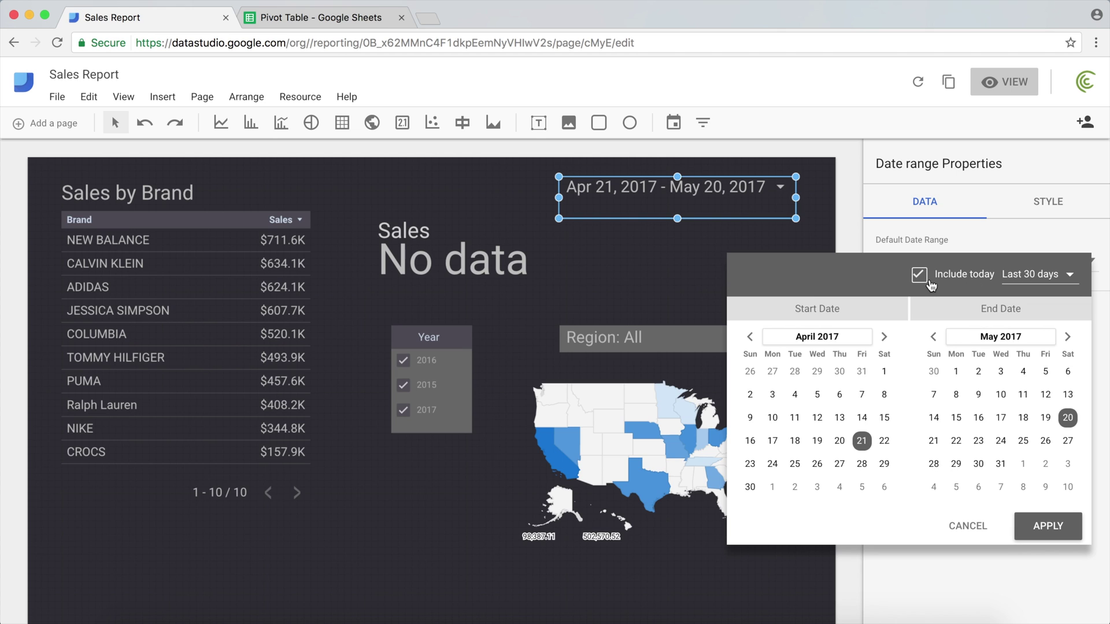
{"action": "left_click", "coordinate": [1030, 278]}
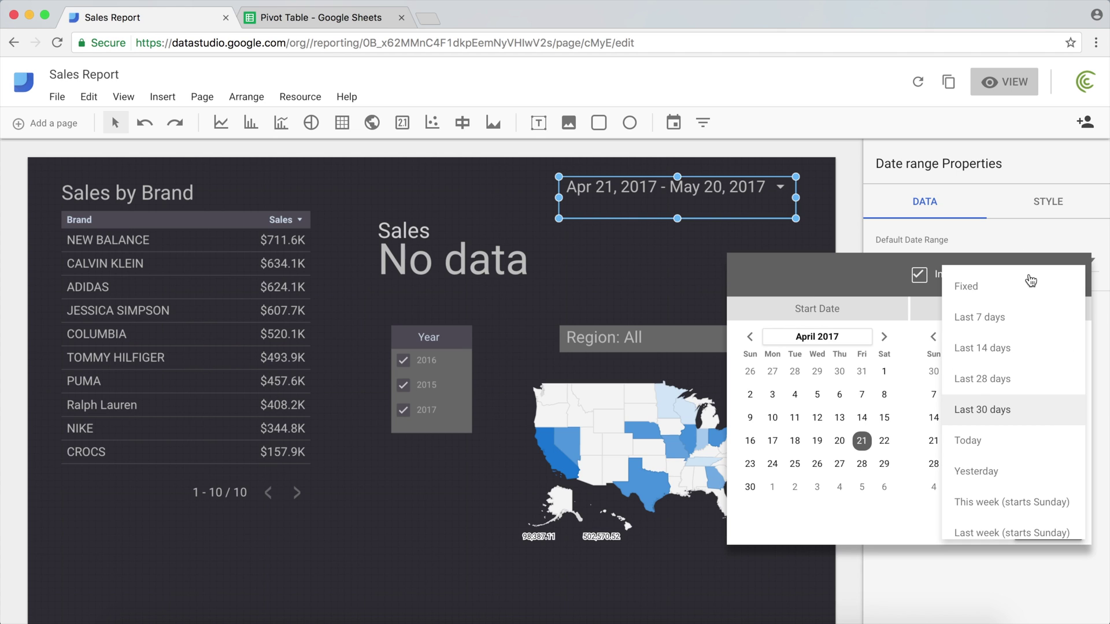
{"action": "scroll", "coordinate": [974, 398], "scroll_direction": "down", "scroll_amount": 3}
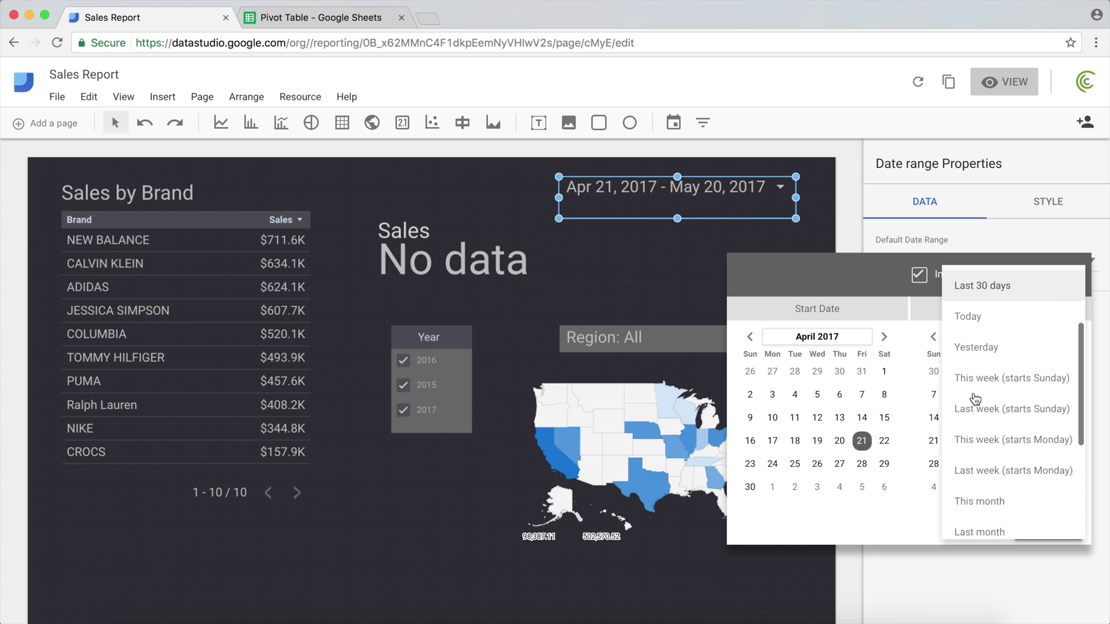
{"action": "scroll", "coordinate": [975, 399], "scroll_direction": "down", "scroll_amount": 5}
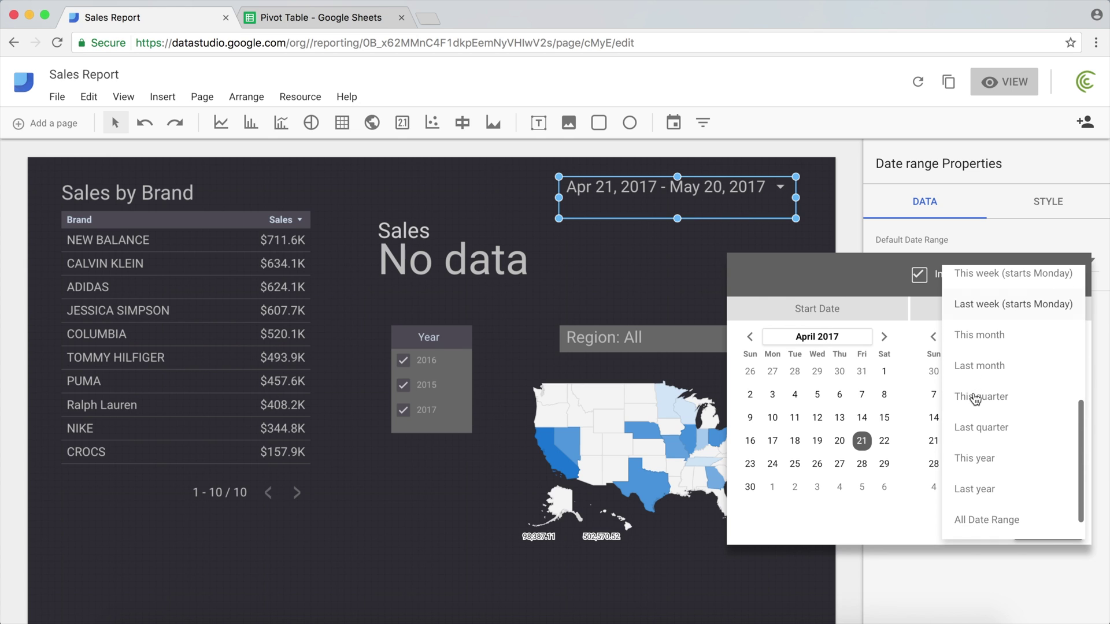
{"action": "left_click", "coordinate": [997, 490]}
{"action": "left_click", "coordinate": [1070, 276]}
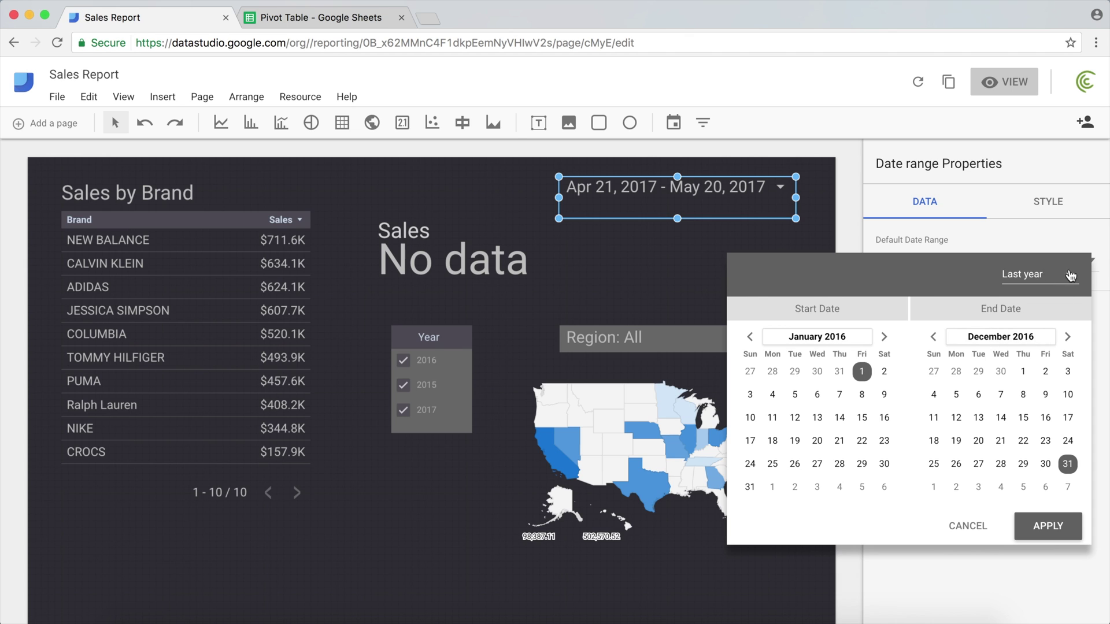
{"action": "scroll", "coordinate": [1038, 340], "scroll_direction": "up", "scroll_amount": 5}
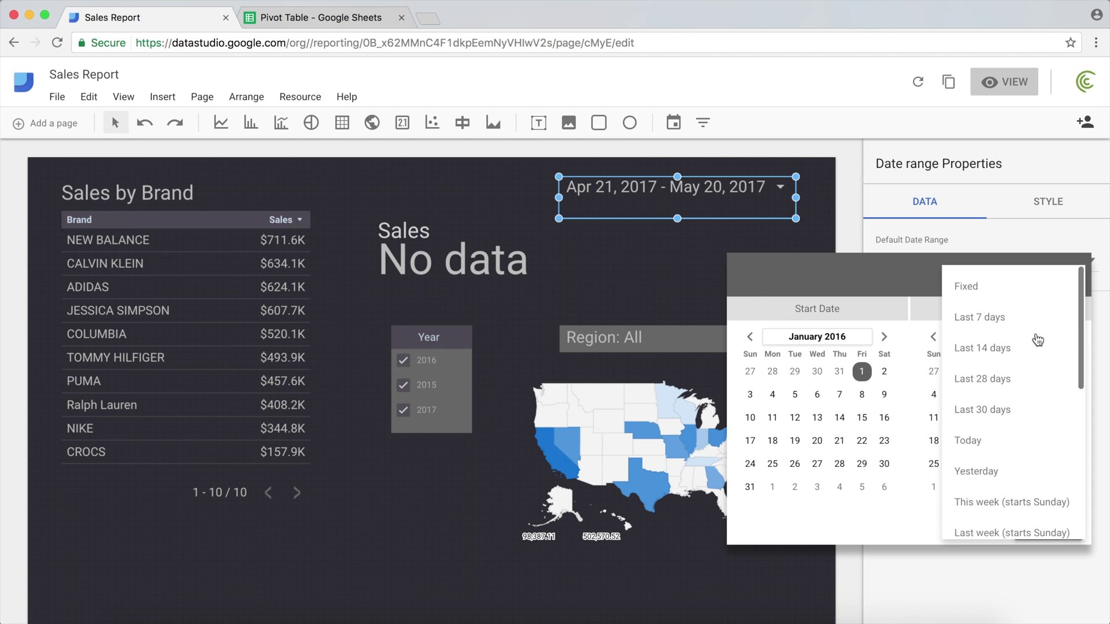
{"action": "left_click", "coordinate": [973, 291]}
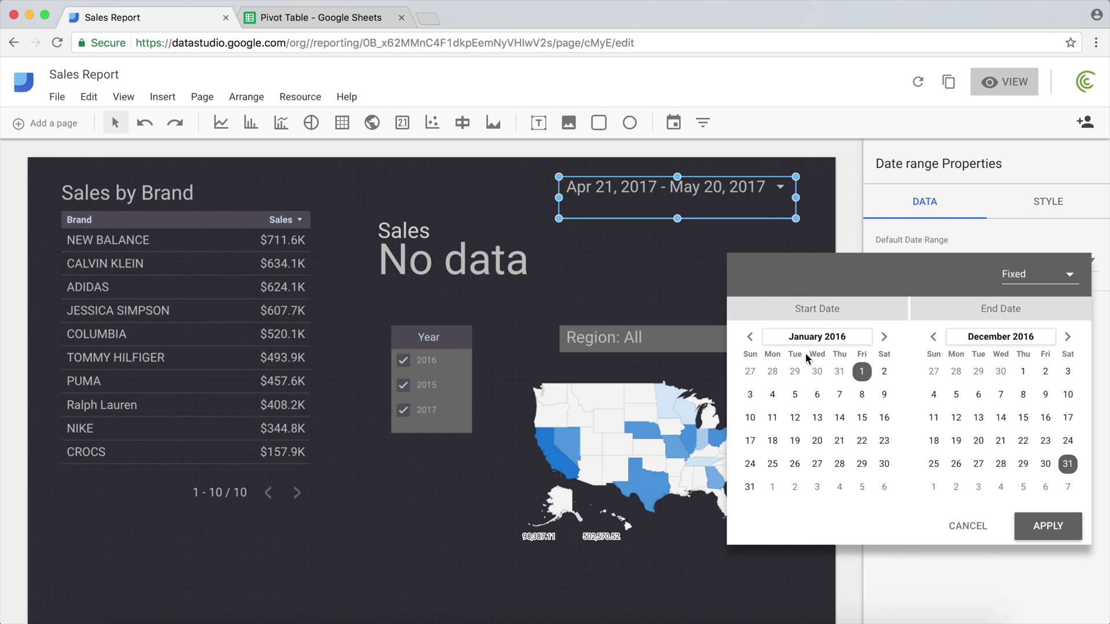
{"action": "left_click", "coordinate": [1049, 527]}
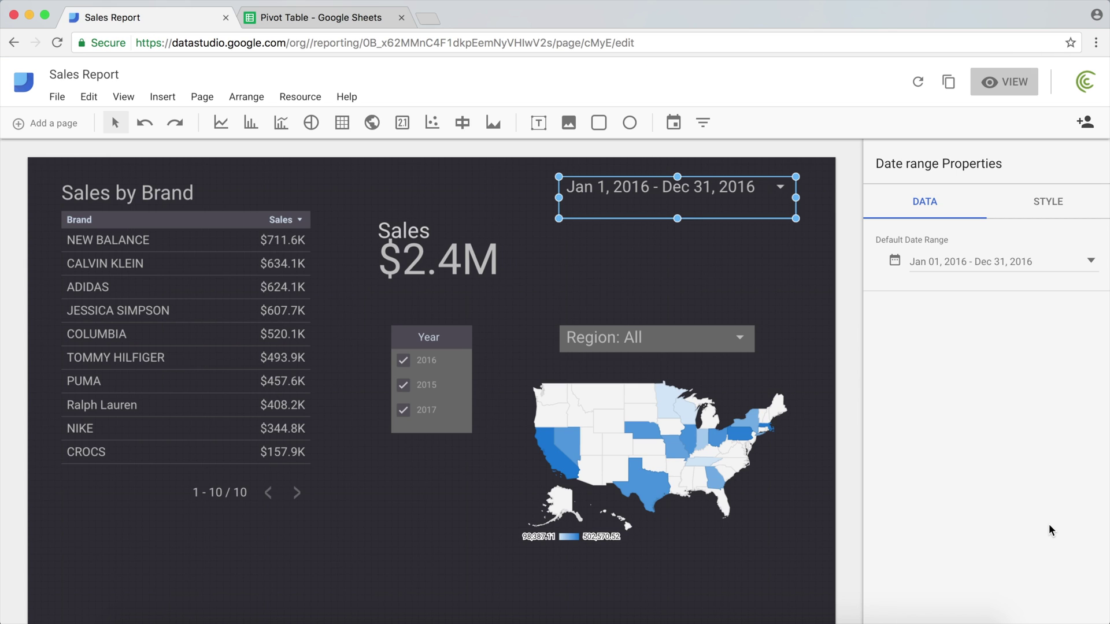
{"action": "left_click", "coordinate": [444, 255]}
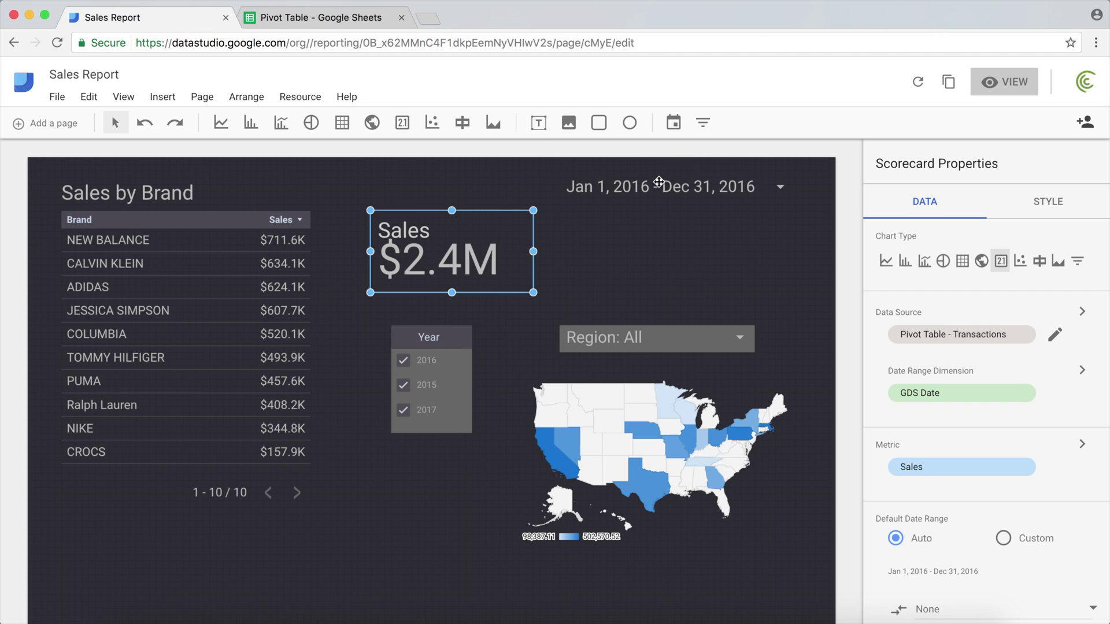
Assign GDS Date as the date range dimension of the Sales by Brand table
{"action": "left_click", "coordinate": [238, 281]}
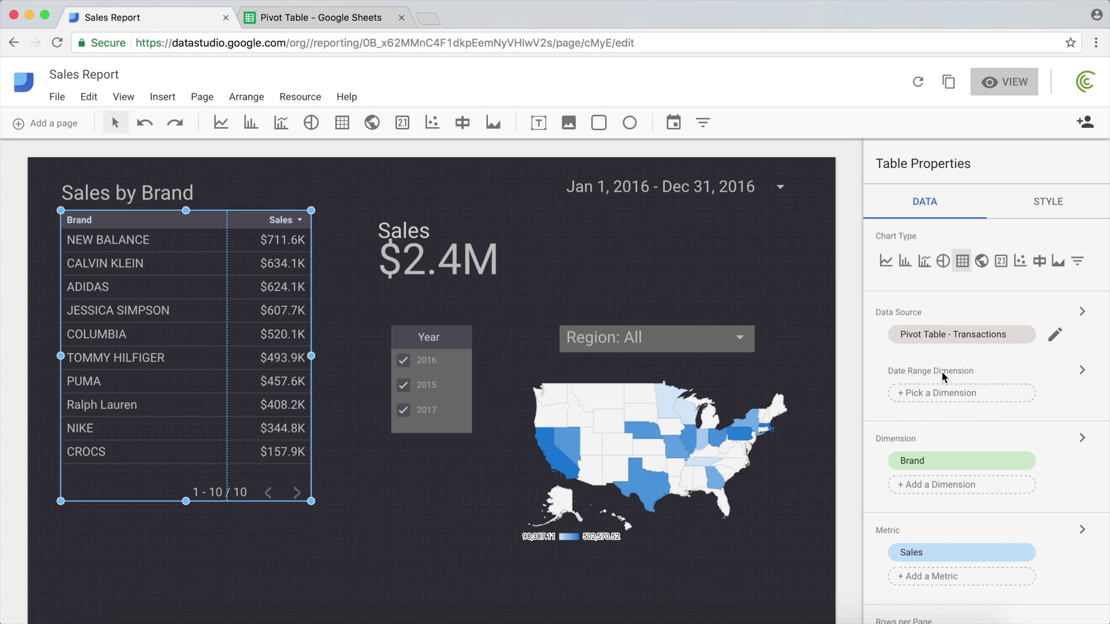
{"action": "left_click", "coordinate": [949, 398]}
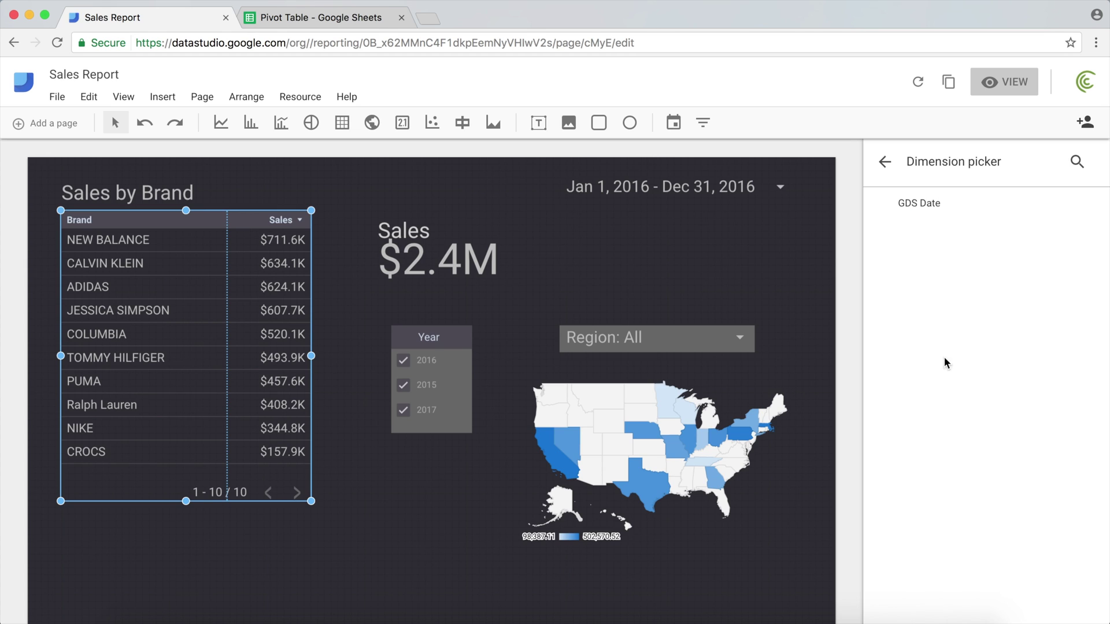
{"action": "left_click", "coordinate": [931, 203]}
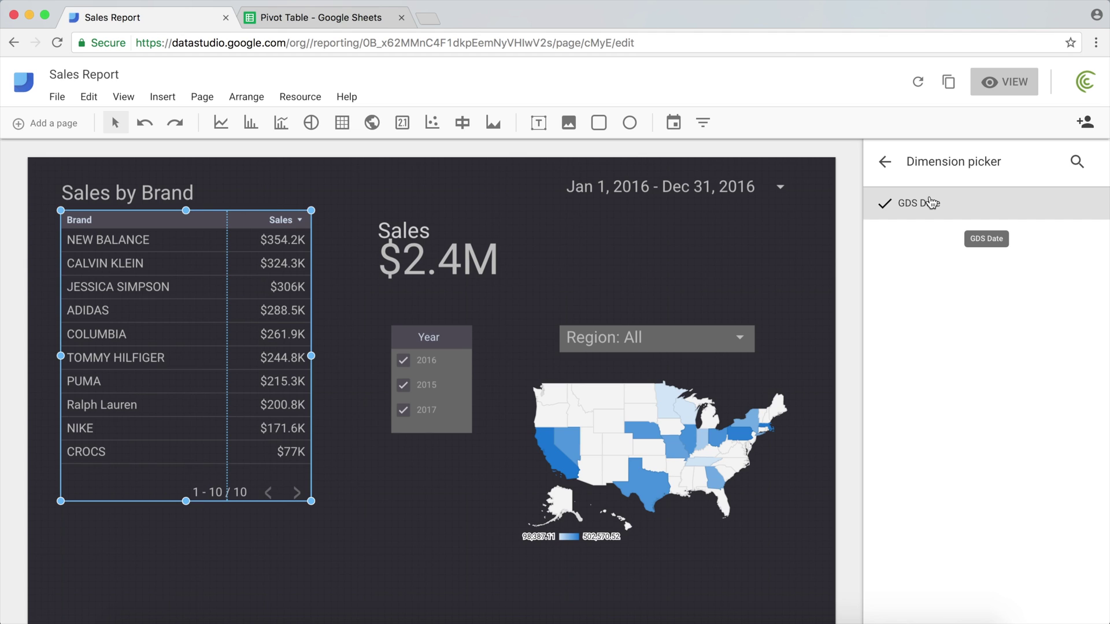
{"action": "left_click", "coordinate": [885, 168]}
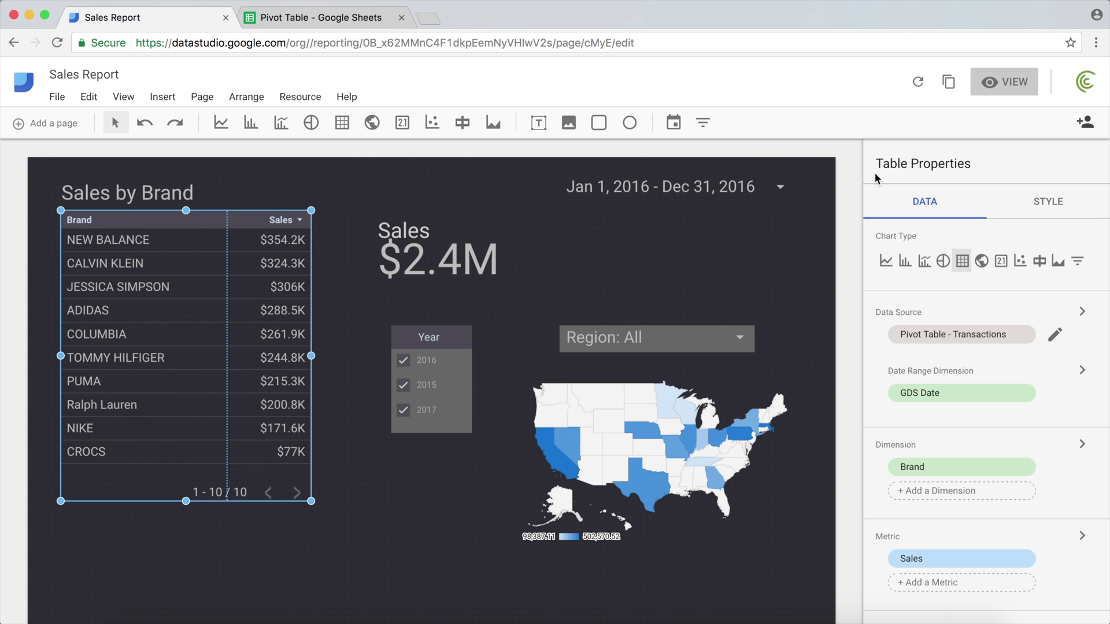
{"action": "left_click", "coordinate": [771, 264]}
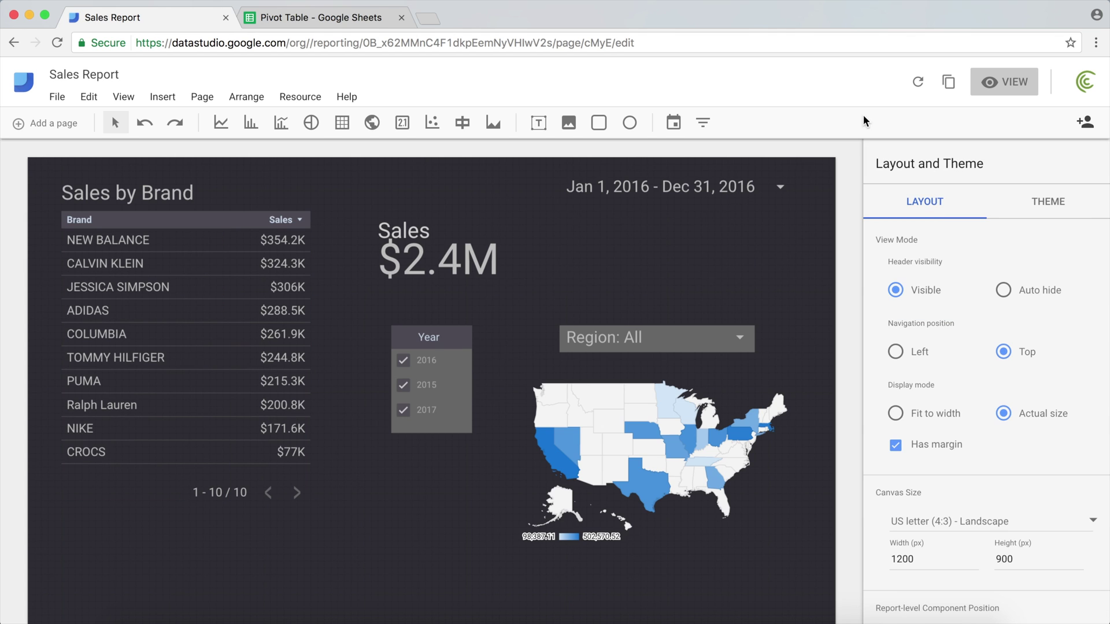
Test the date range control in view mode with a fixed period from Jul 1, 2015 to Dec 31, 2016
{"action": "left_click", "coordinate": [1004, 84]}
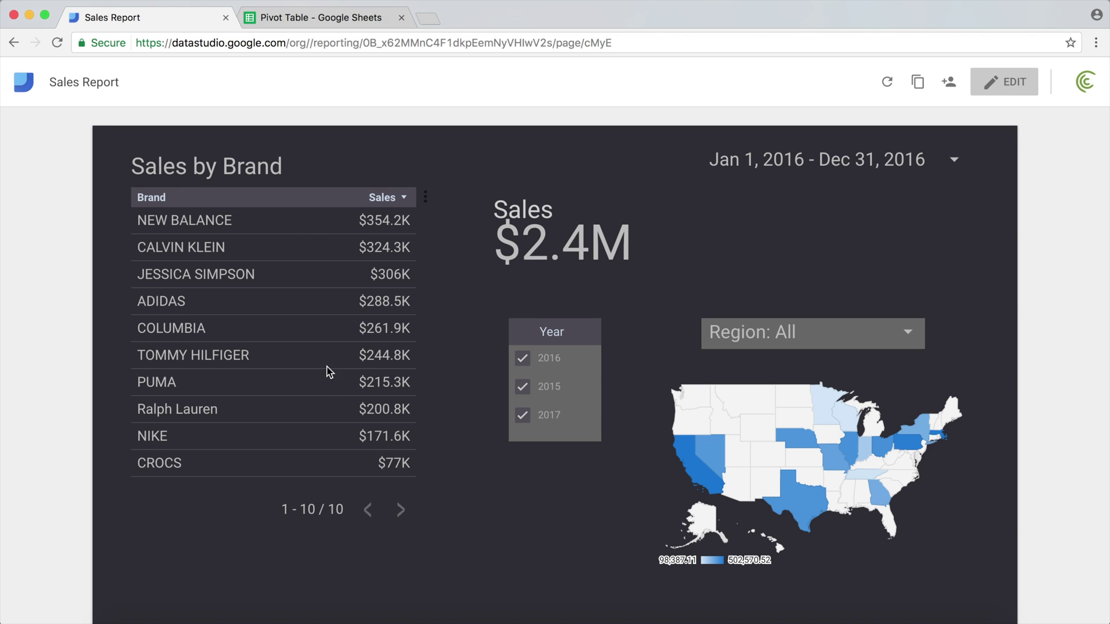
{"action": "left_click", "coordinate": [954, 159]}
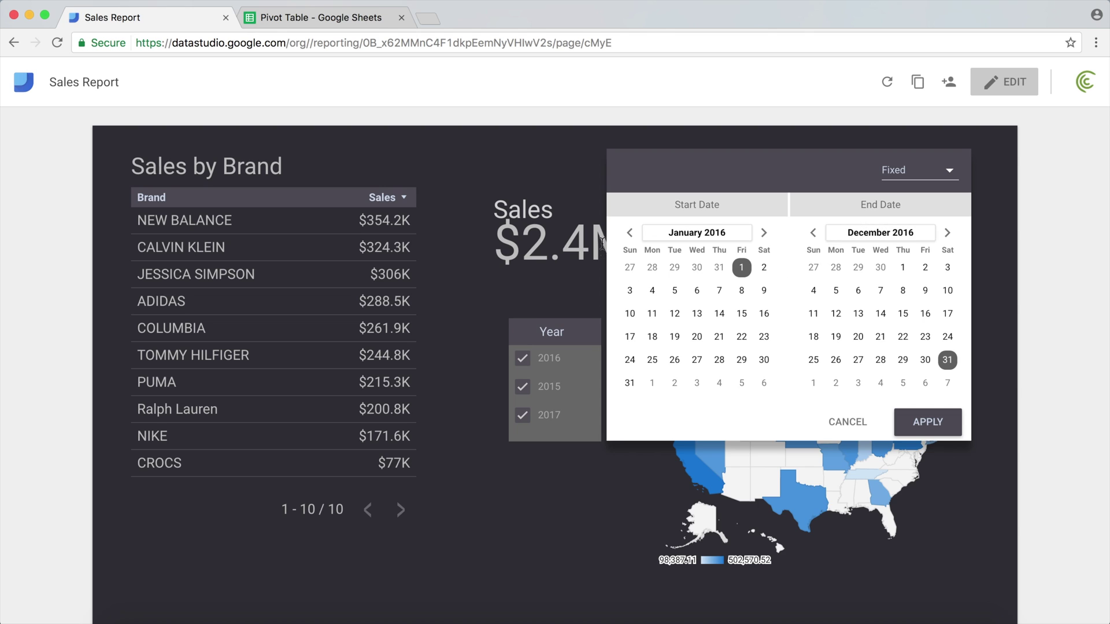
{"action": "left_click", "coordinate": [630, 233]}
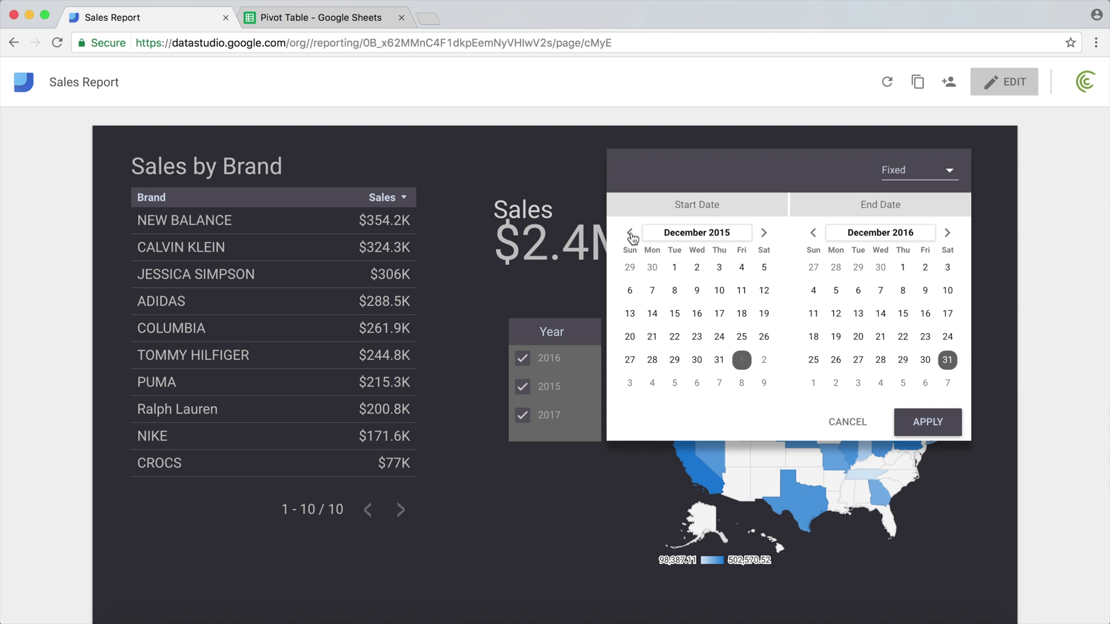
{"action": "left_click", "coordinate": [630, 233]}
{"action": "left_click", "coordinate": [630, 233]}
{"action": "left_click", "coordinate": [630, 233]}
{"action": "left_click", "coordinate": [630, 233]}
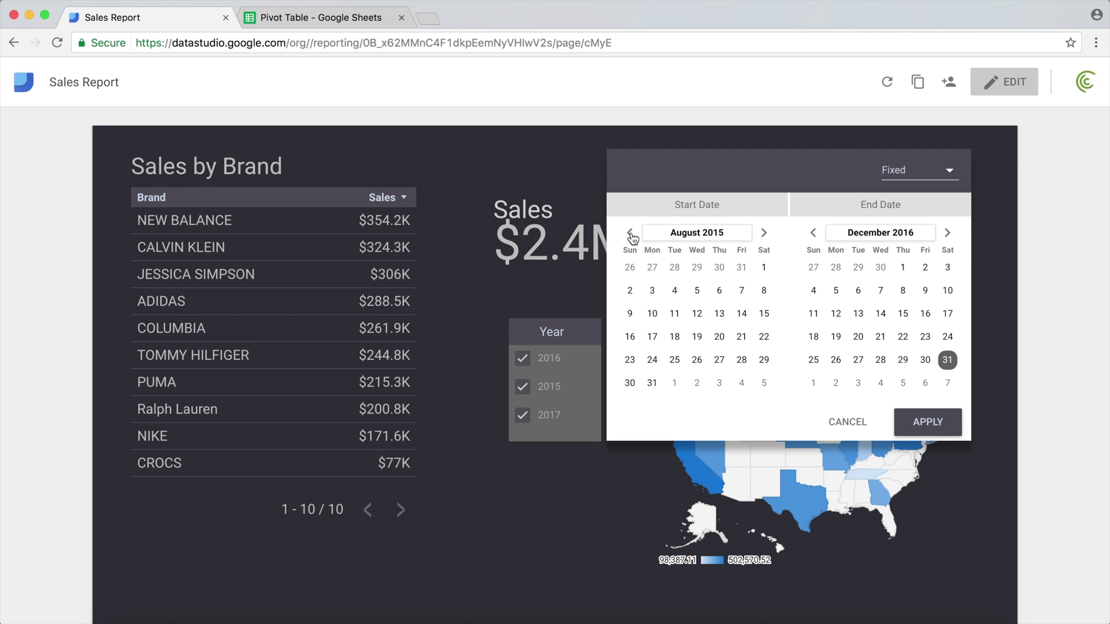
{"action": "left_click", "coordinate": [631, 234]}
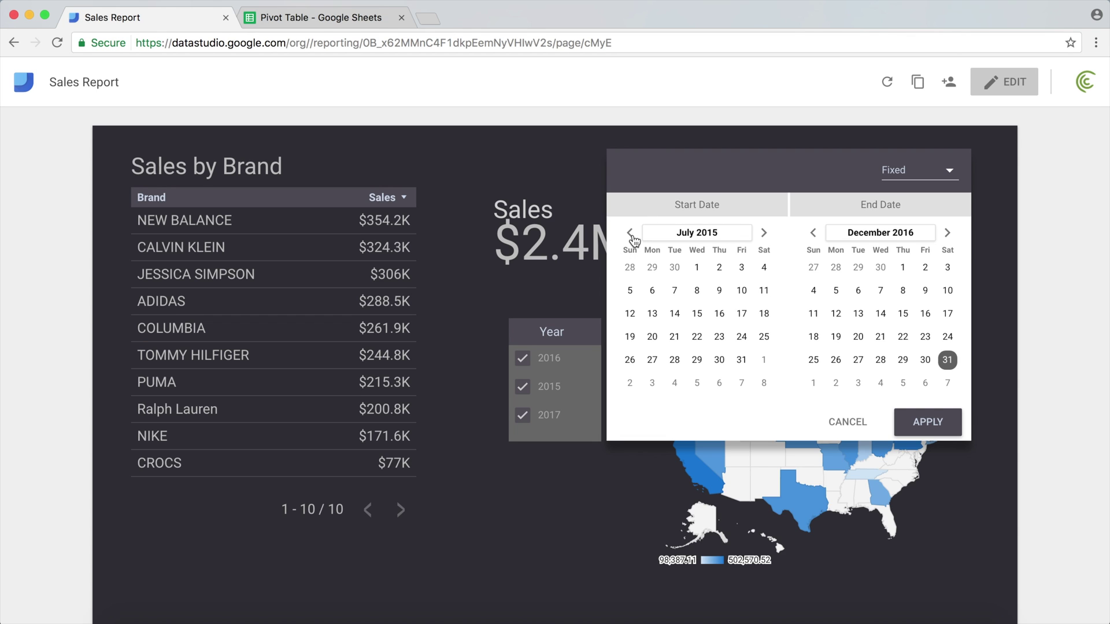
{"action": "left_click", "coordinate": [698, 267]}
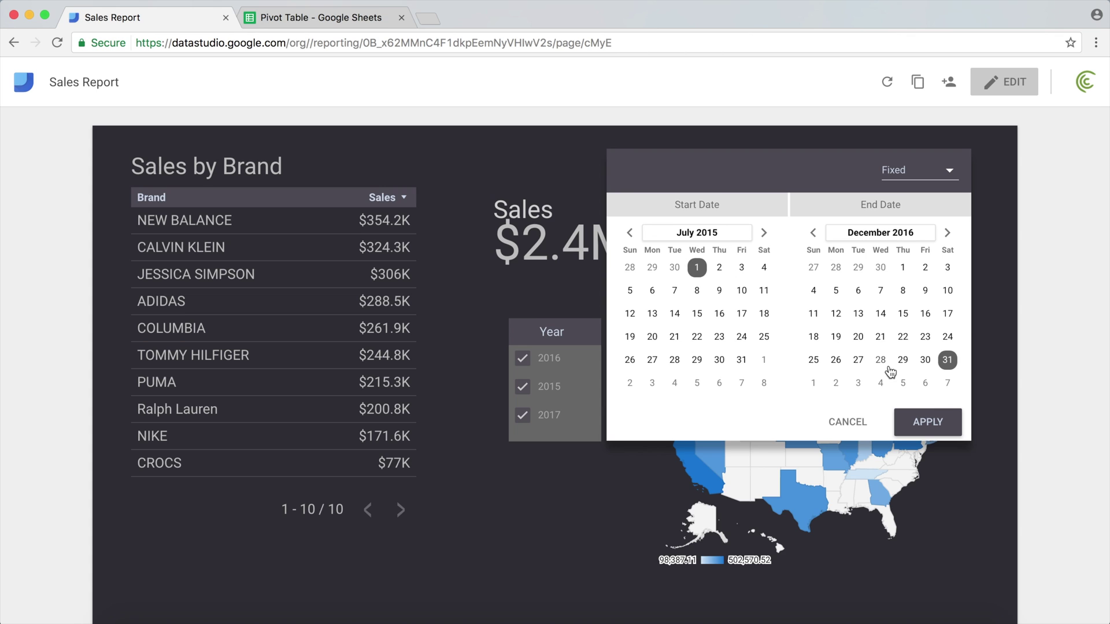
{"action": "left_click", "coordinate": [931, 418]}
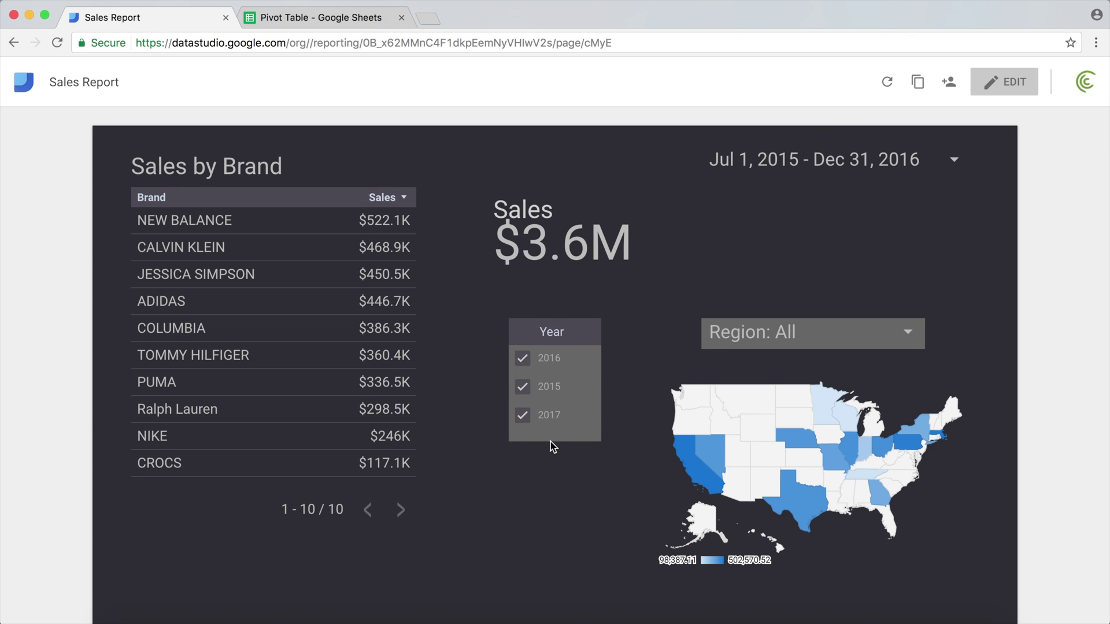
Return to edit mode and delete the Year filter control from the report
{"action": "left_click", "coordinate": [992, 83]}
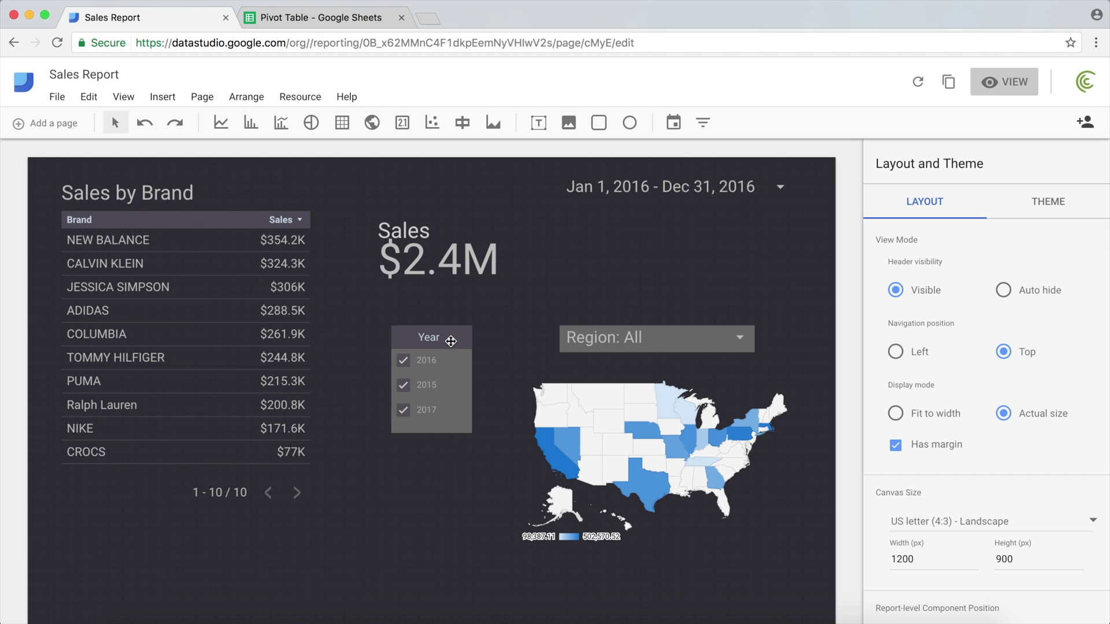
{"action": "left_click", "coordinate": [451, 342]}
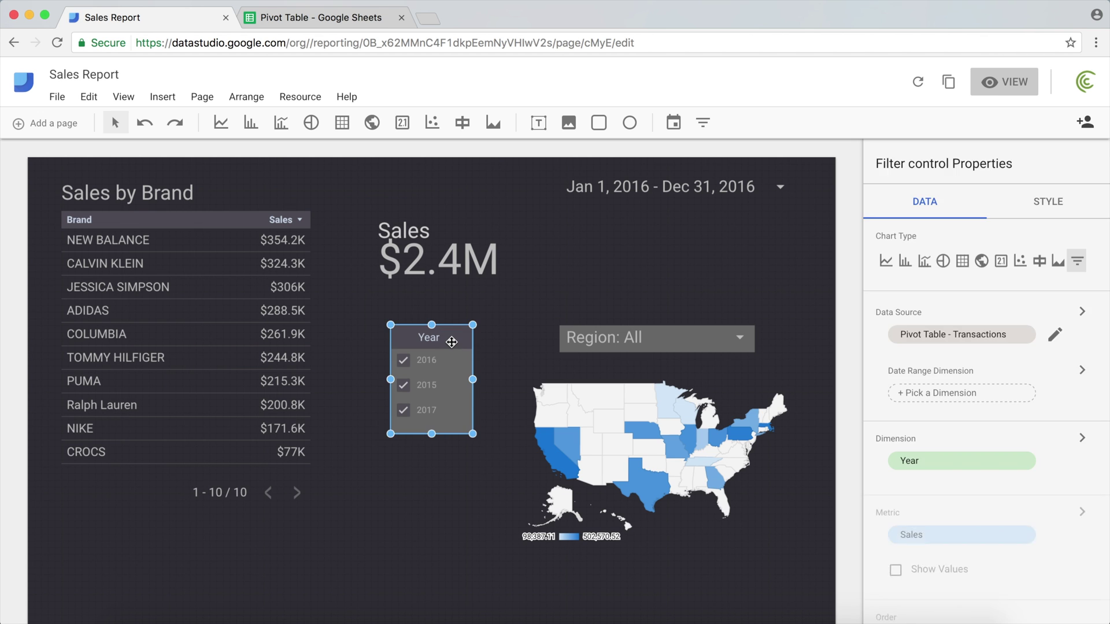
{"action": "key", "text": "Delete"}
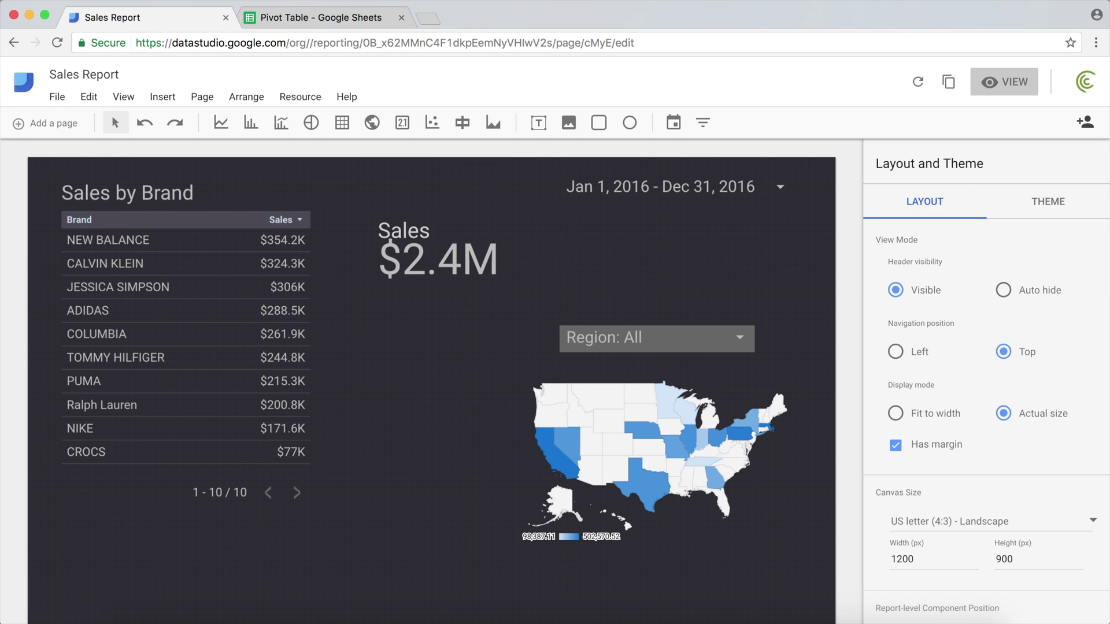
Assign GDS Date as the date range dimension of the US geo map
{"action": "left_click", "coordinate": [630, 420]}
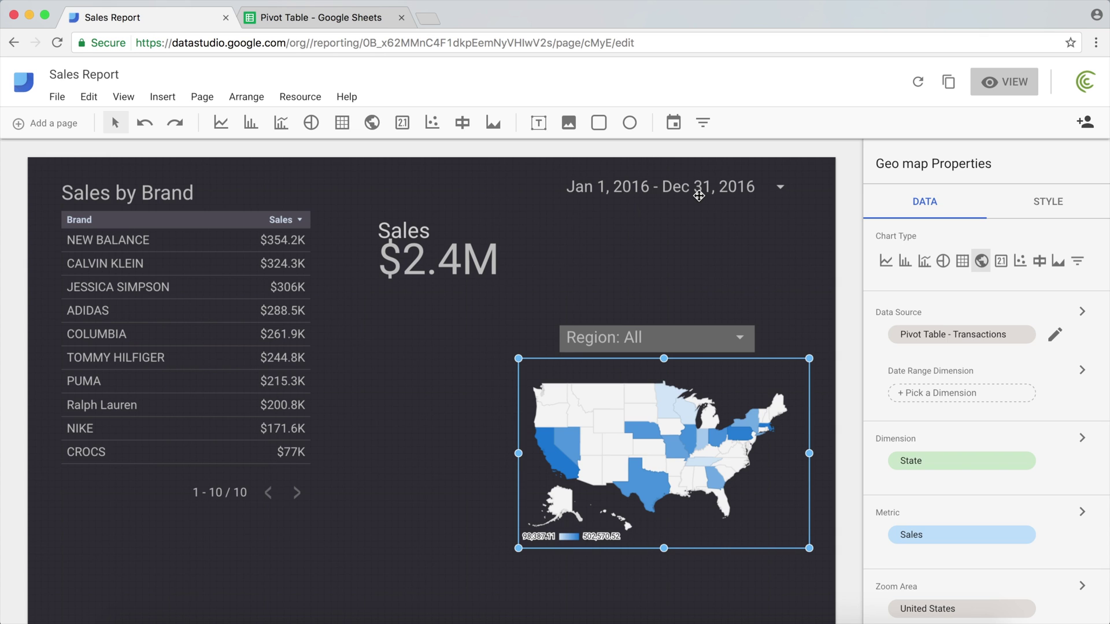
{"action": "left_click", "coordinate": [942, 394]}
{"action": "left_click", "coordinate": [919, 207]}
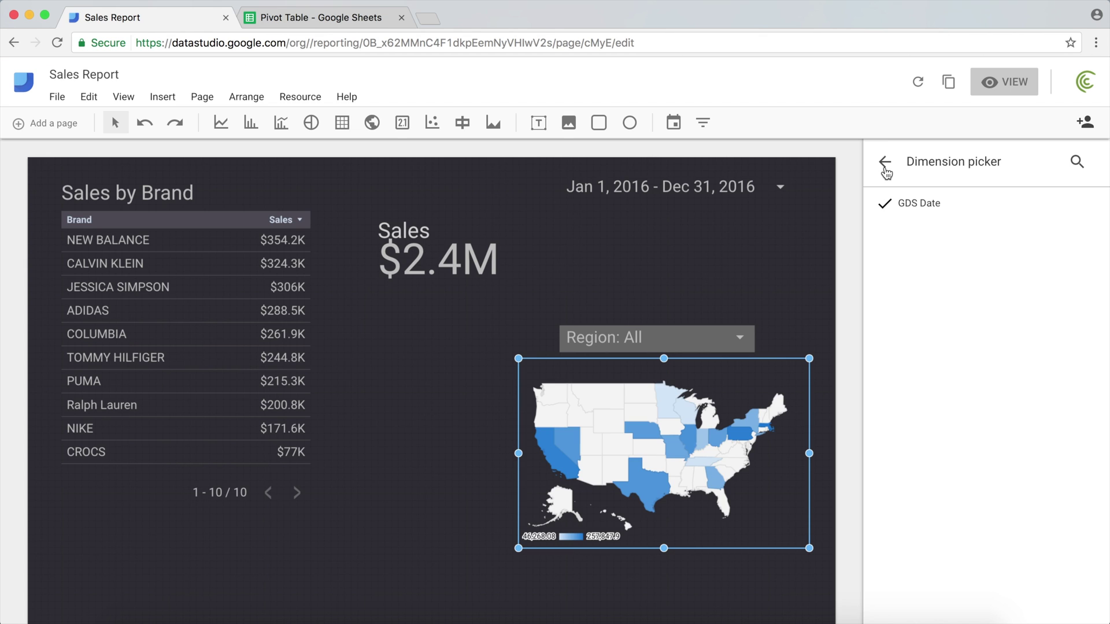
{"action": "left_click", "coordinate": [885, 164]}
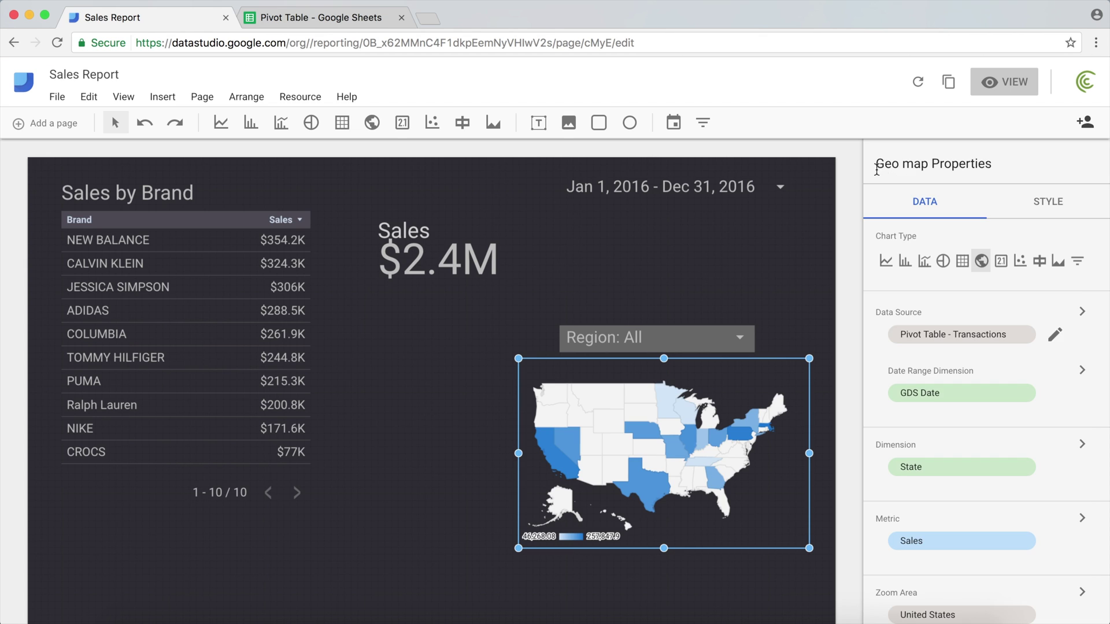
{"action": "left_click", "coordinate": [421, 389]}
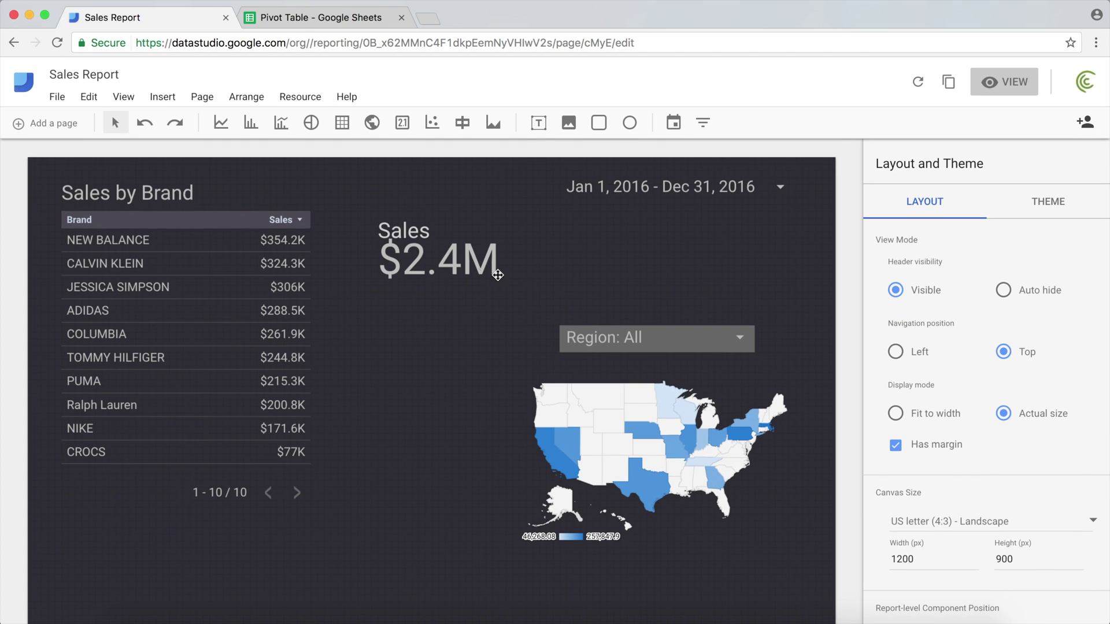
Open the Sales scorecard's Pivot Table - Transactions data source for editing
{"action": "left_click", "coordinate": [466, 256]}
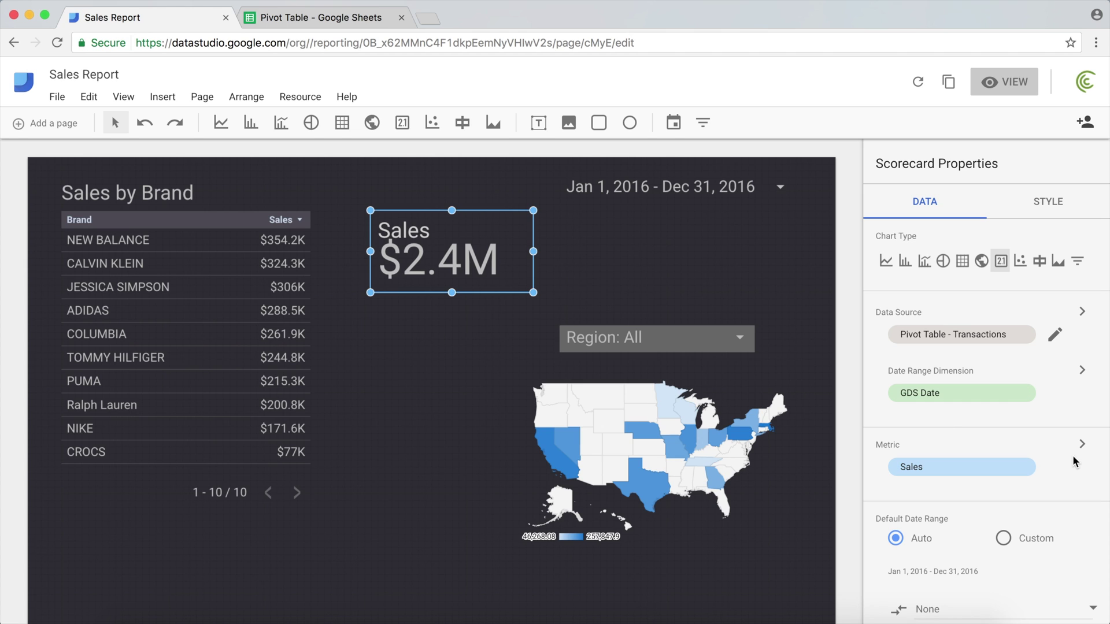
{"action": "scroll", "coordinate": [1048, 457], "scroll_direction": "down", "scroll_amount": 3}
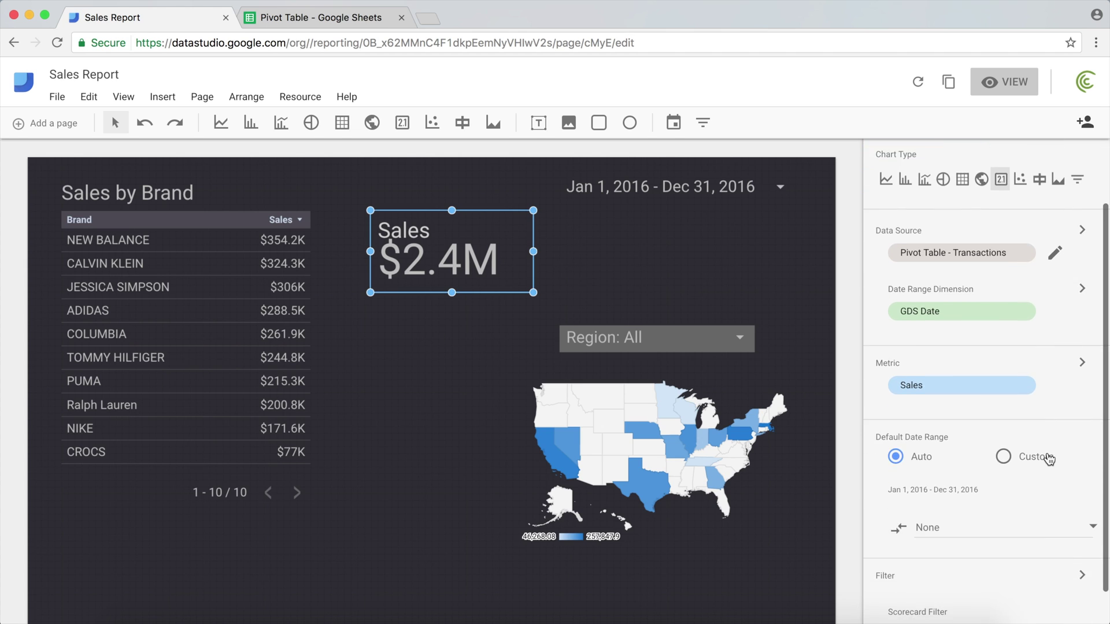
{"action": "scroll", "coordinate": [1043, 416], "scroll_direction": "down", "scroll_amount": 2}
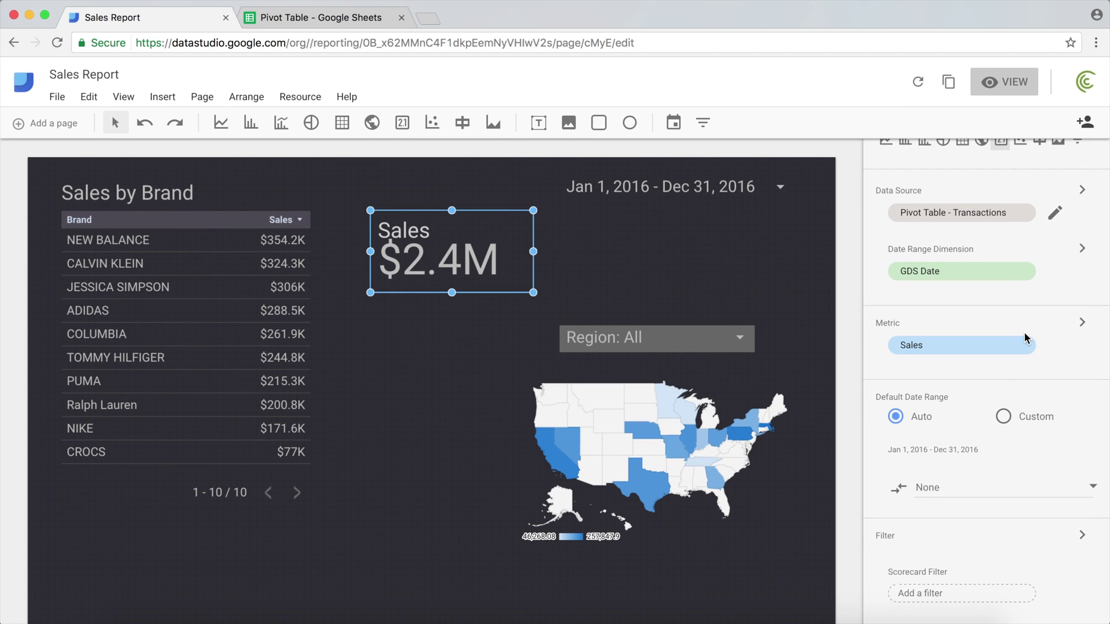
{"action": "scroll", "coordinate": [1080, 330], "scroll_direction": "up", "scroll_amount": 4}
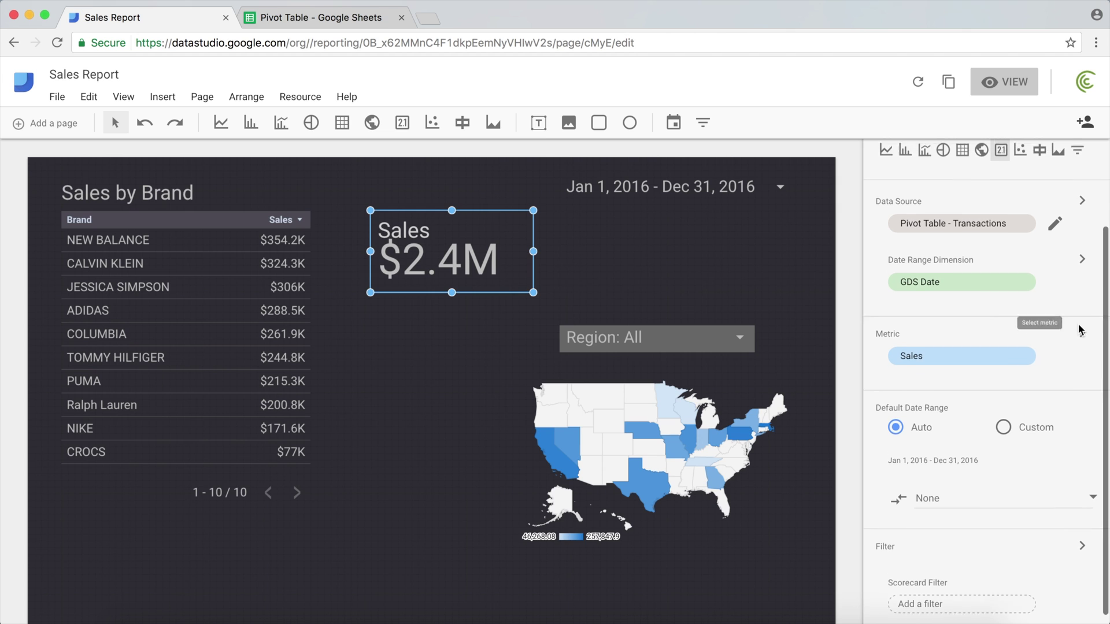
{"action": "scroll", "coordinate": [1080, 331], "scroll_direction": "down", "scroll_amount": 3}
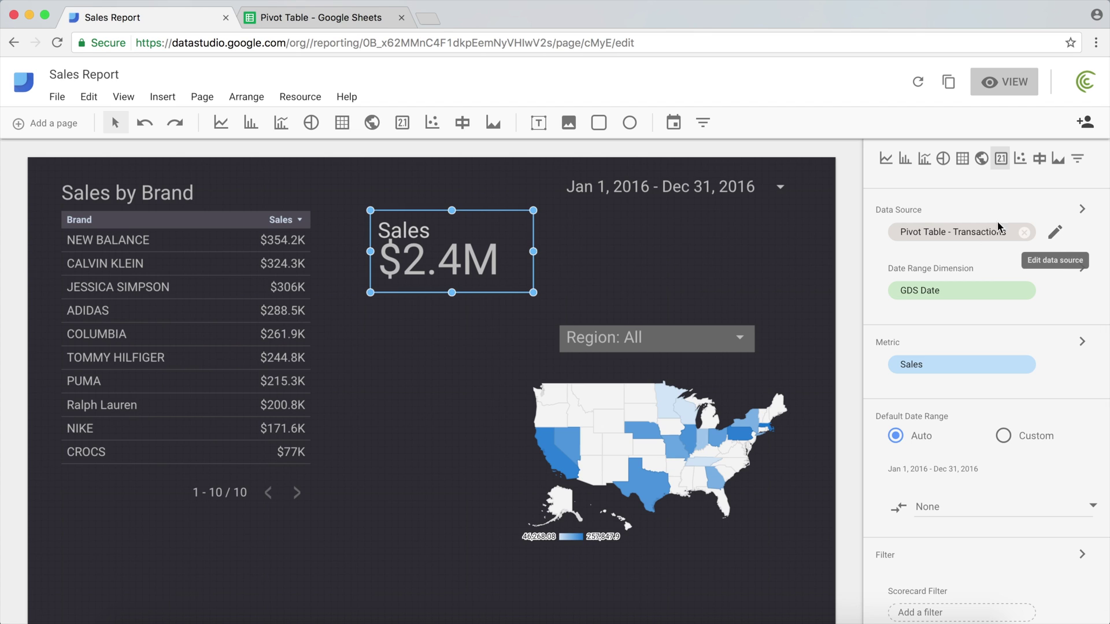
{"action": "left_click", "coordinate": [1055, 234]}
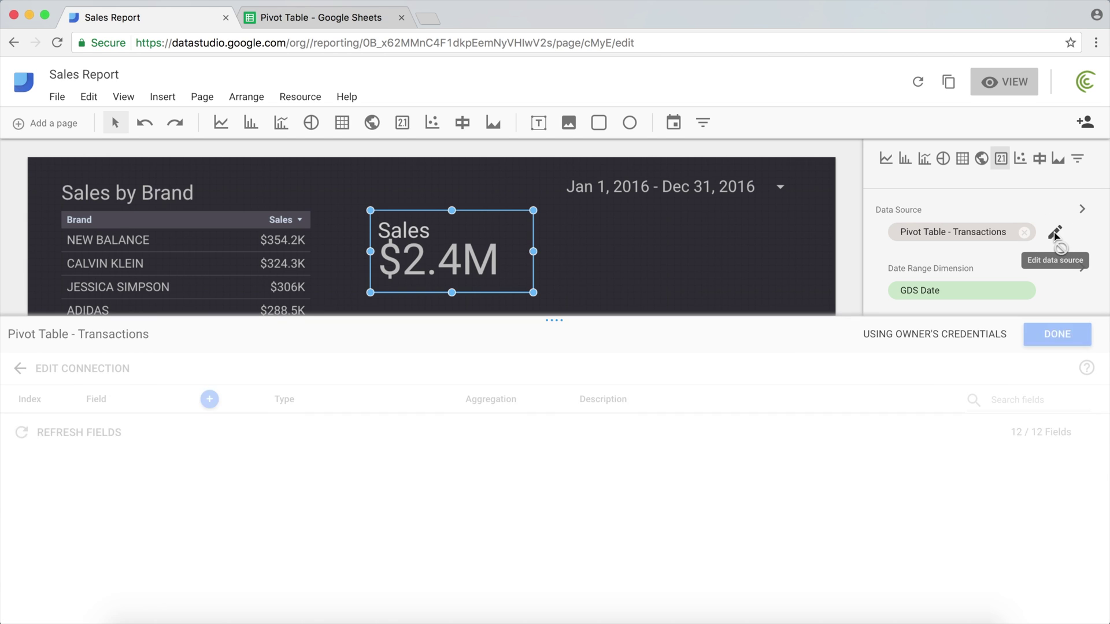
Duplicate the Sales field in the data source's field list
{"action": "scroll", "coordinate": [168, 471], "scroll_direction": "down", "scroll_amount": 5}
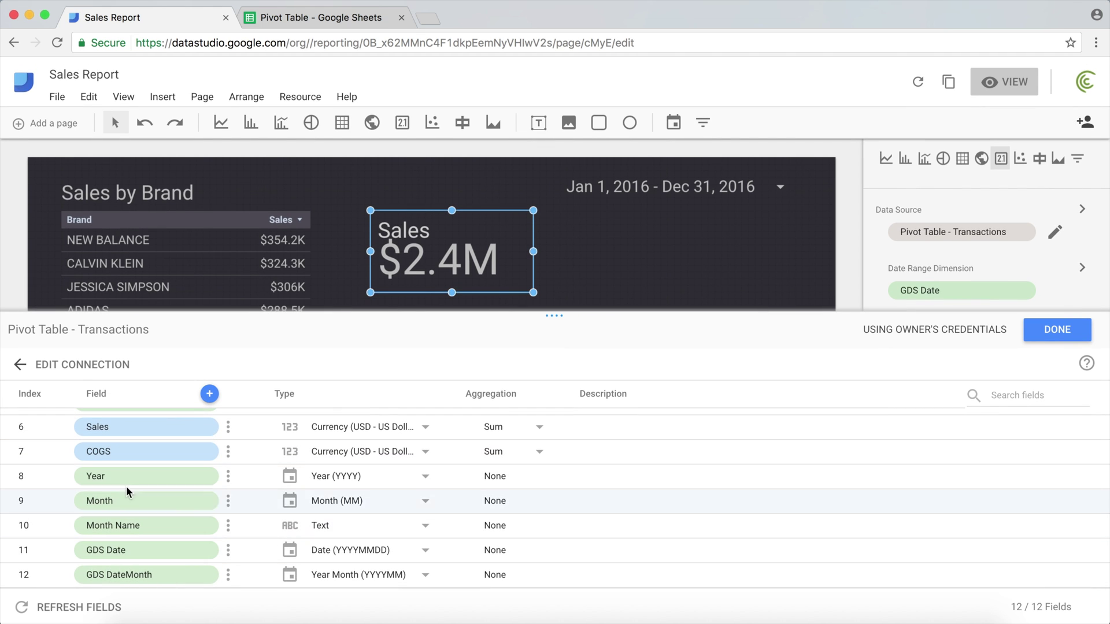
{"action": "scroll", "coordinate": [148, 424], "scroll_direction": "up", "scroll_amount": 4}
{"action": "scroll", "coordinate": [149, 424], "scroll_direction": "up", "scroll_amount": 1}
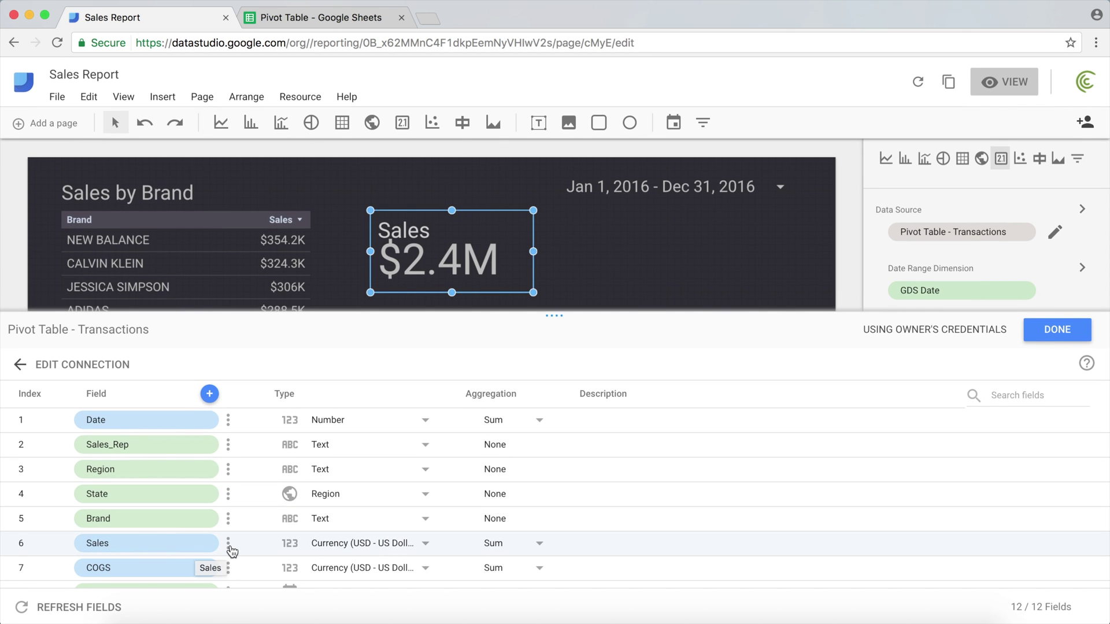
{"action": "scroll", "coordinate": [196, 546], "scroll_direction": "down", "scroll_amount": 2}
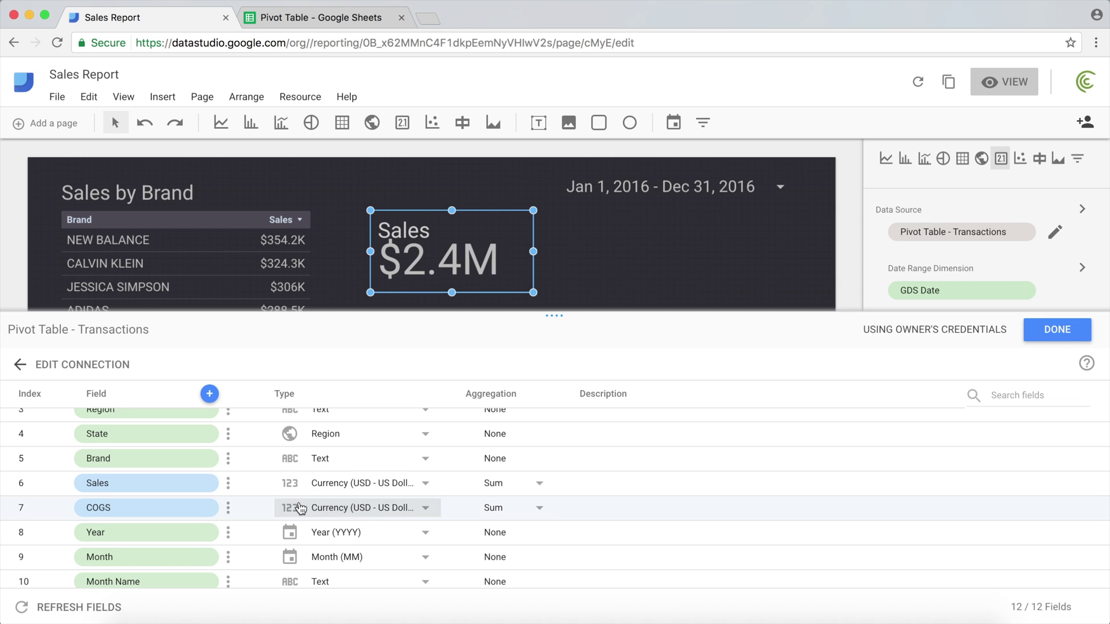
{"action": "left_click", "coordinate": [229, 484]}
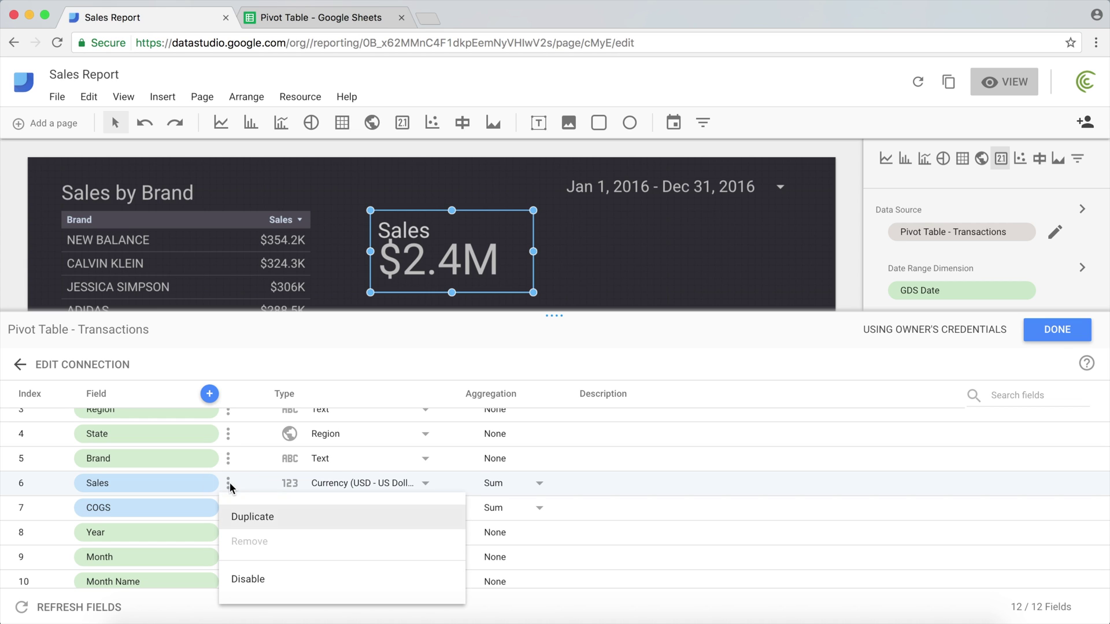
{"action": "left_click", "coordinate": [262, 511]}
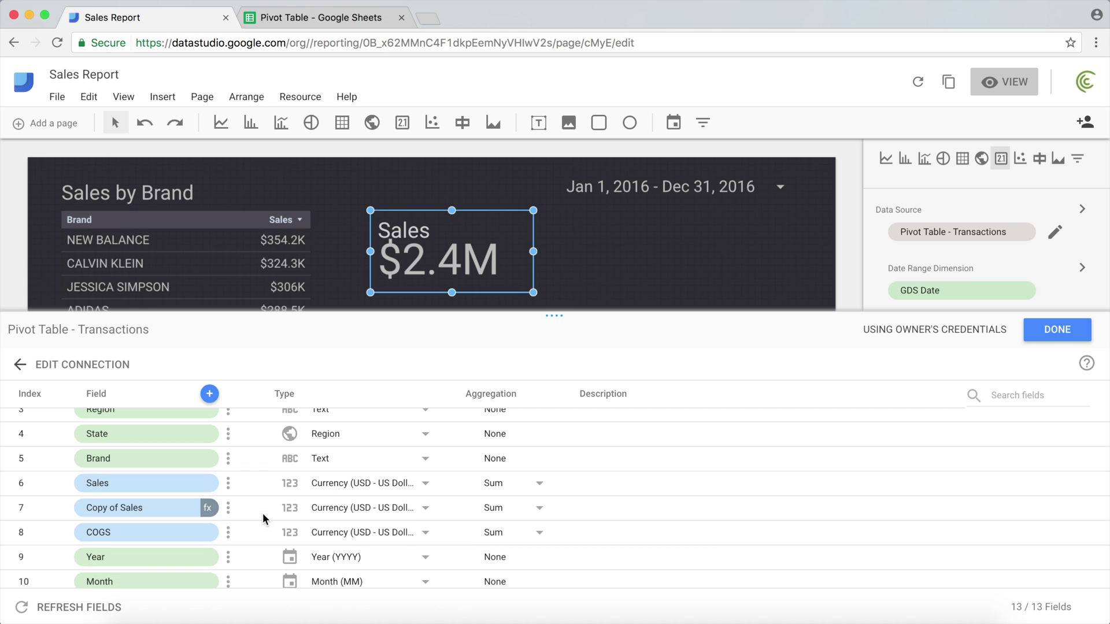
Rename the copied Sales field as Avg., set its aggregation to Average, and finish editing the data source
{"action": "left_click", "coordinate": [140, 512]}
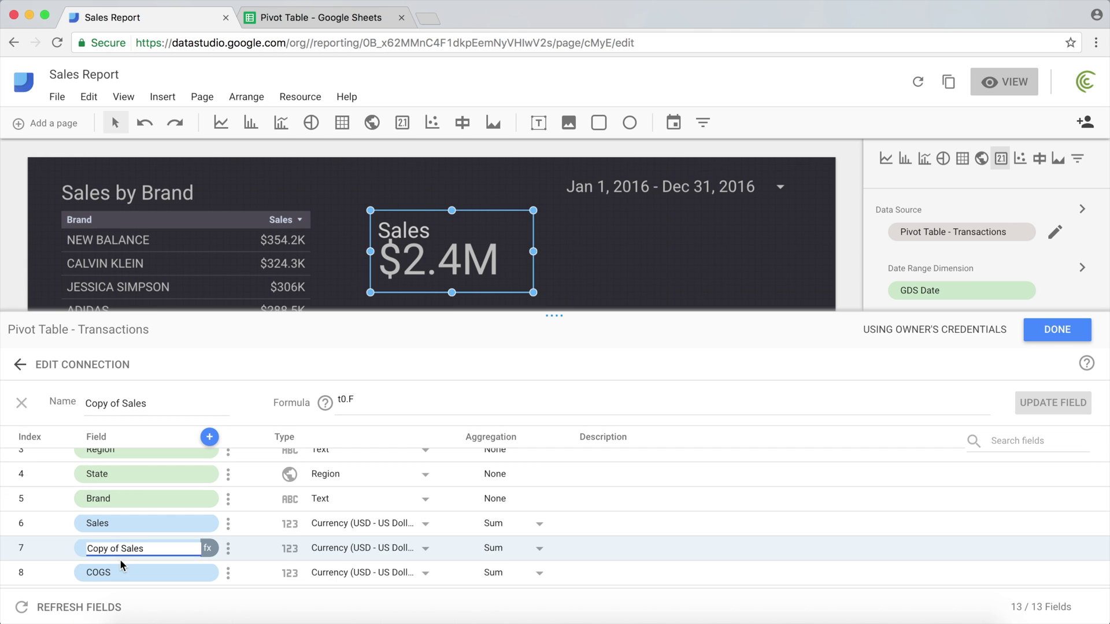
{"action": "left_click_drag", "start_coordinate": [143, 548], "coordinate": [79, 547]}
{"action": "type", "text": "Avg."}
{"action": "scroll", "coordinate": [290, 509], "scroll_direction": "down", "scroll_amount": 2}
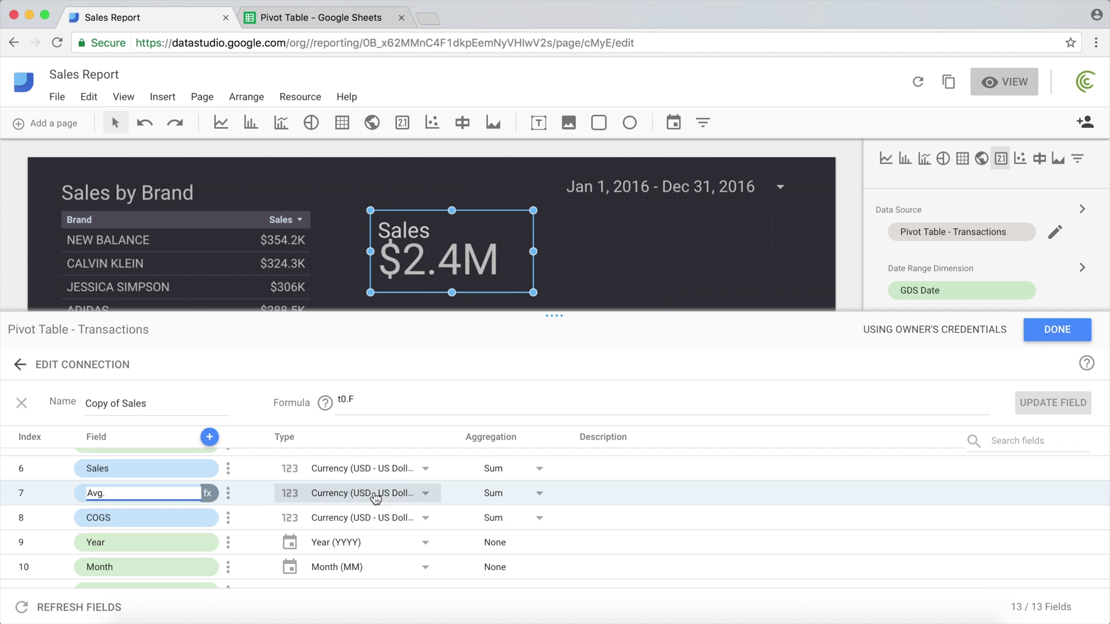
{"action": "left_click", "coordinate": [531, 495]}
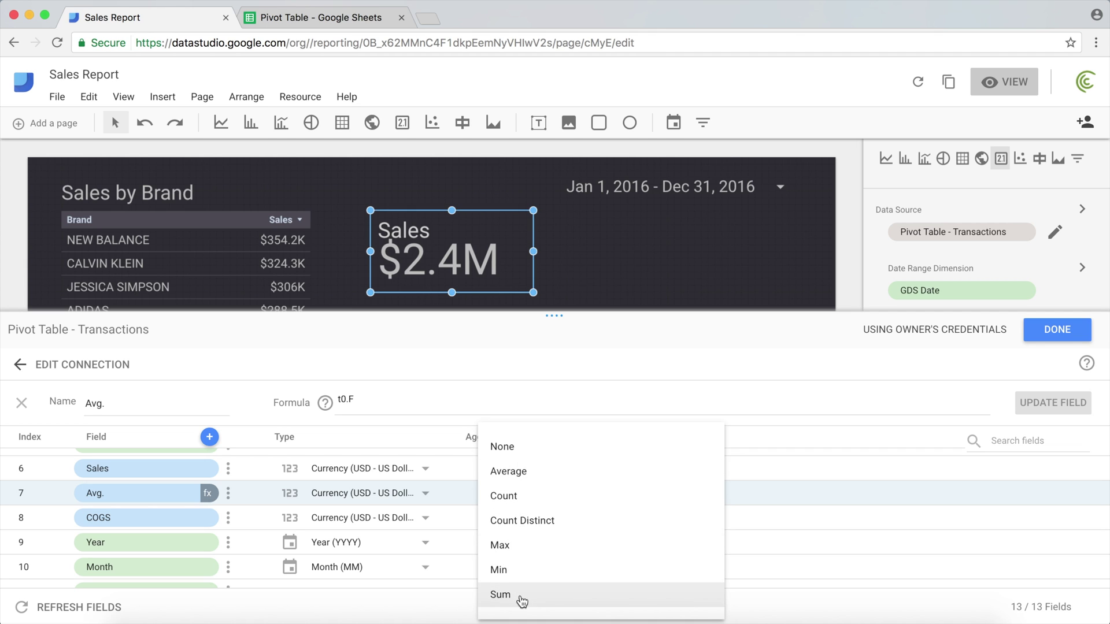
{"action": "left_click", "coordinate": [526, 473]}
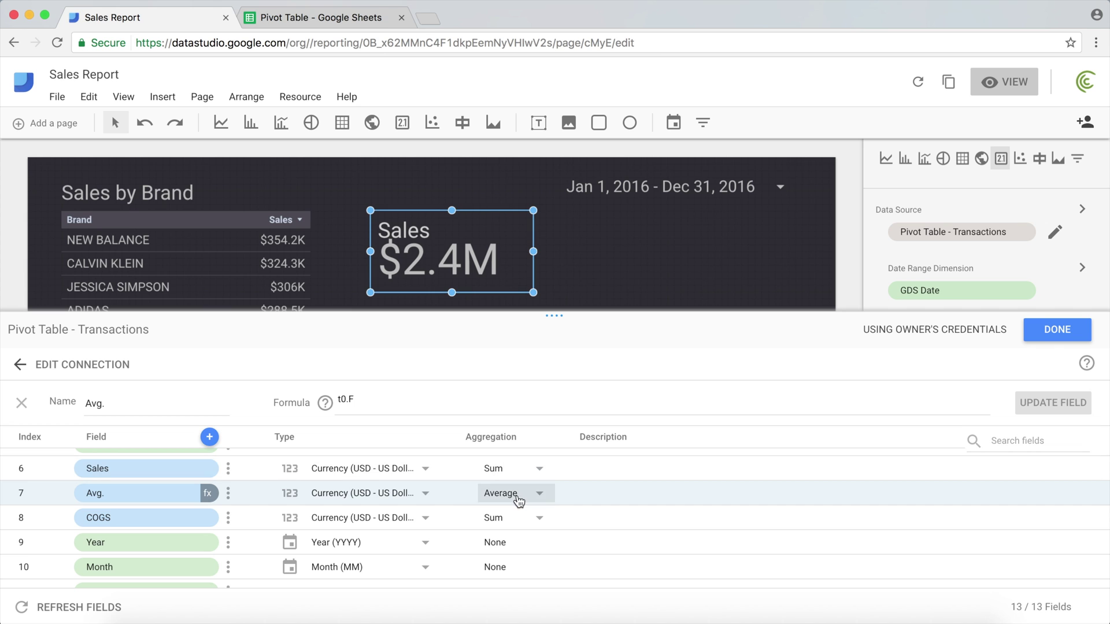
{"action": "left_click", "coordinate": [1056, 330]}
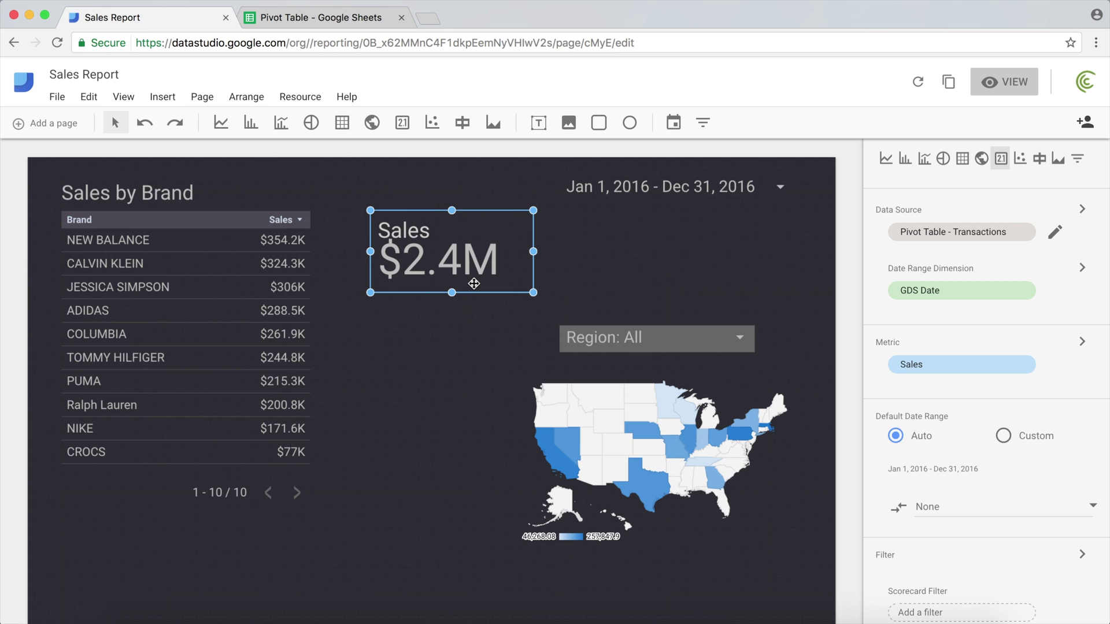
Duplicate the Sales scorecard directly below the original and set the copy's metric to Avg
{"action": "left_click_drag", "start_coordinate": [474, 283], "coordinate": [487, 297]}
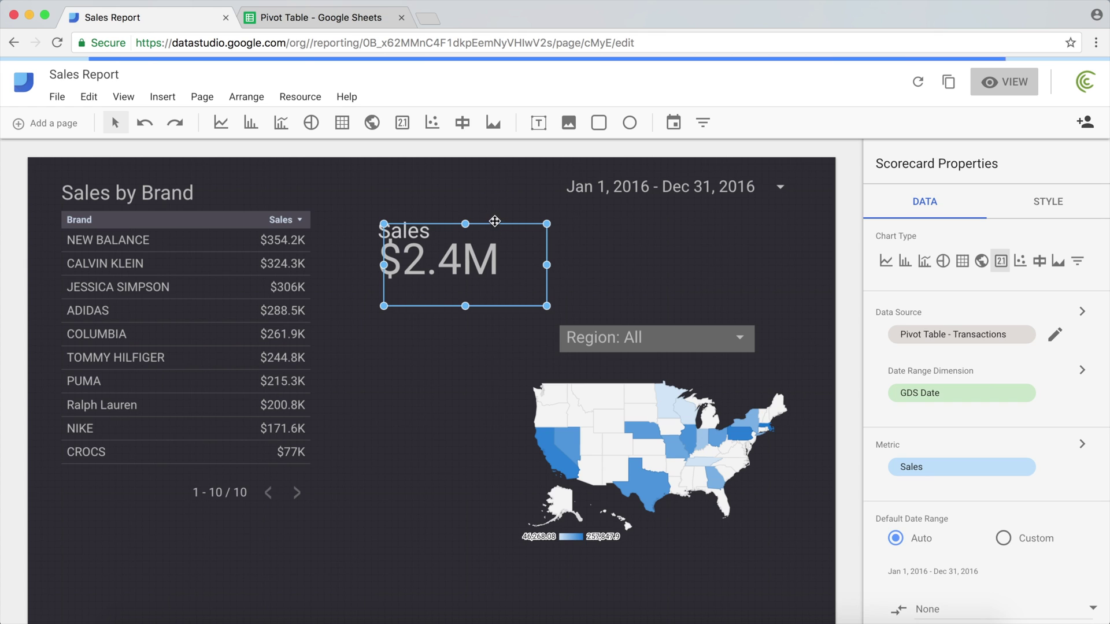
{"action": "left_click_drag", "start_coordinate": [495, 226], "coordinate": [485, 303]}
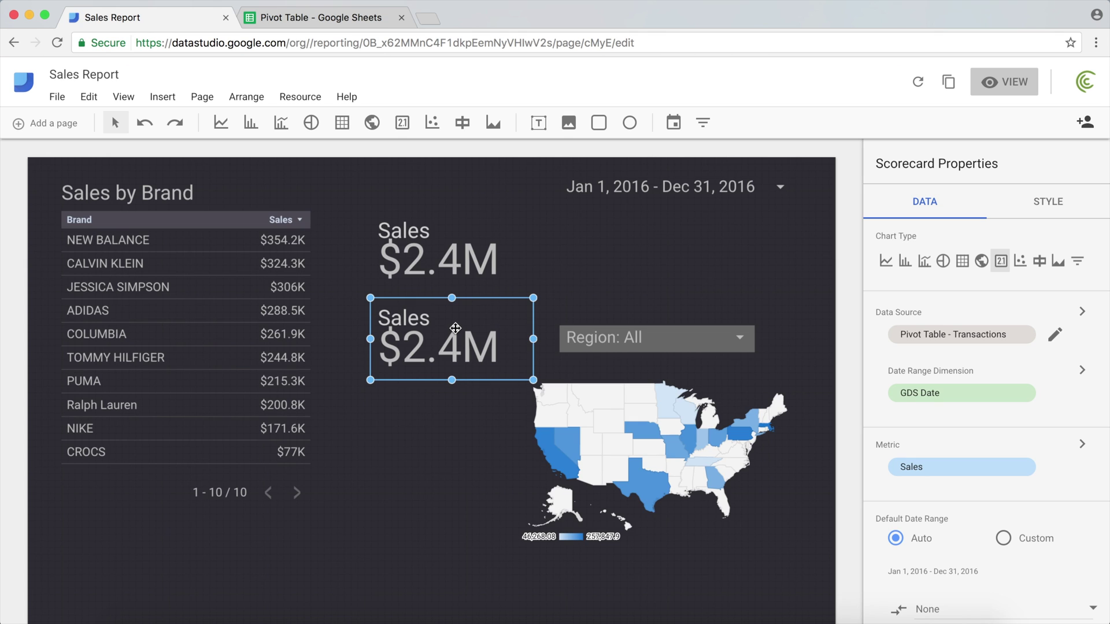
{"action": "left_click", "coordinate": [991, 472]}
{"action": "left_click", "coordinate": [936, 276]}
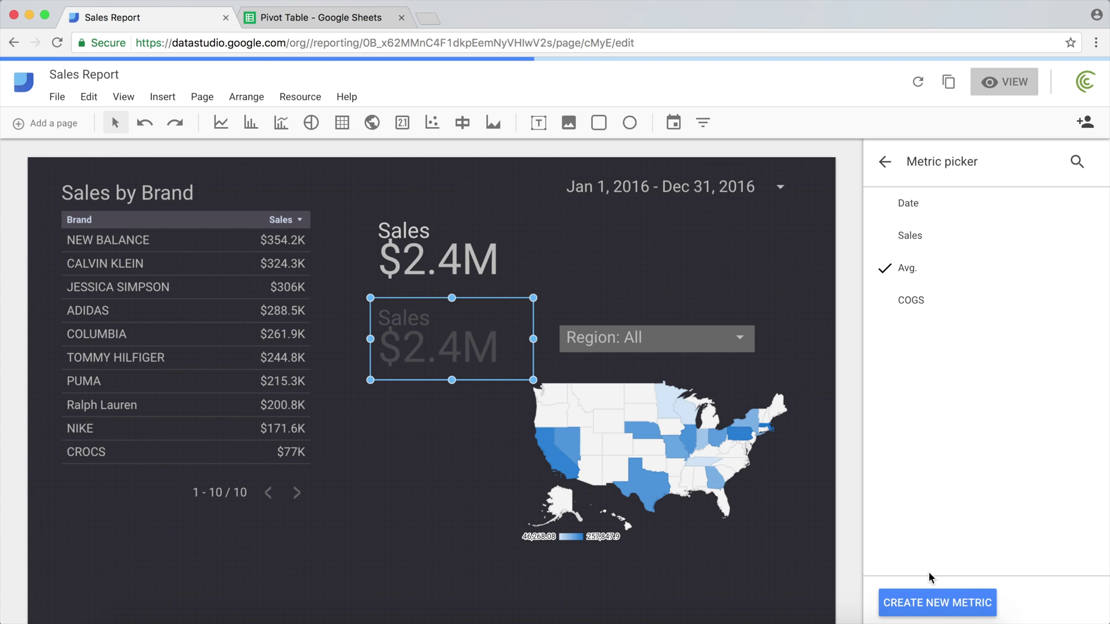
{"action": "left_click", "coordinate": [885, 162]}
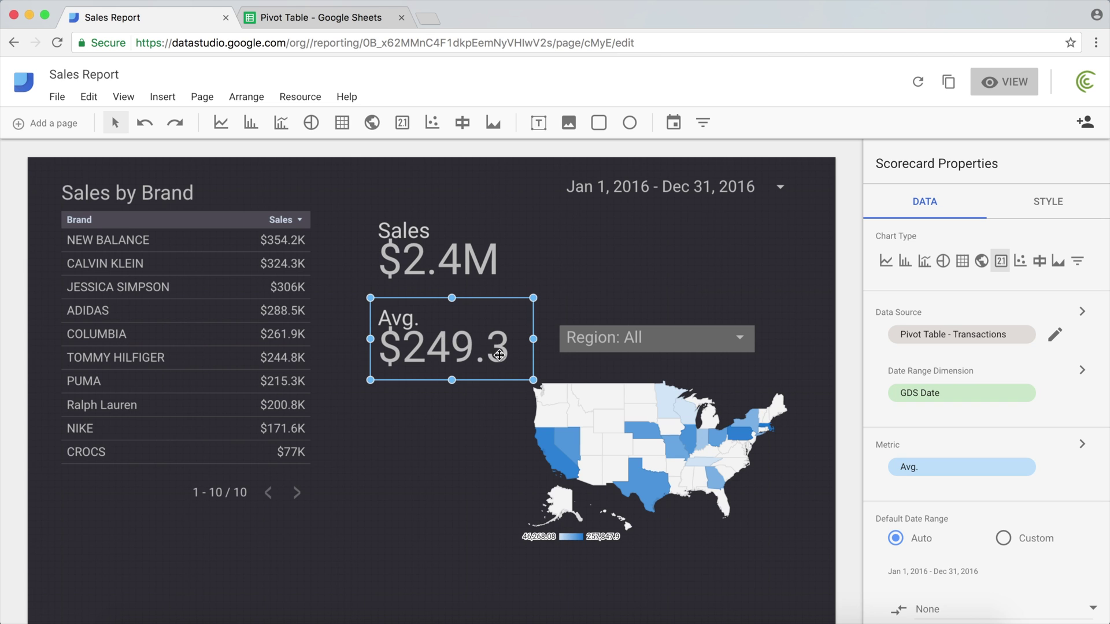
{"action": "scroll", "coordinate": [939, 329], "scroll_direction": "down", "scroll_amount": 3}
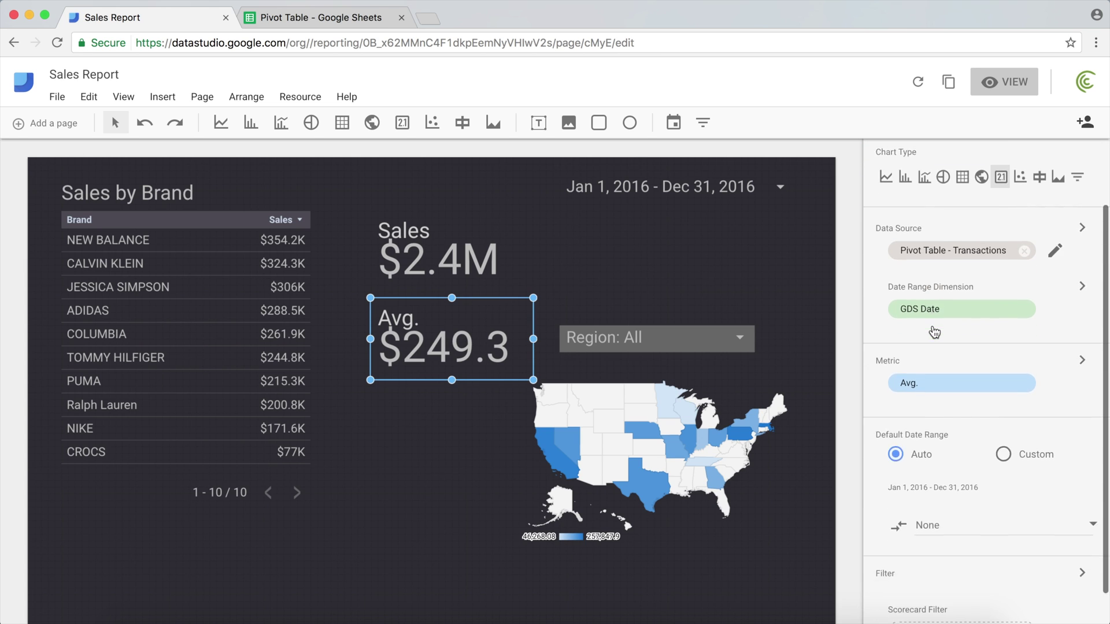
Set the decimal precision of the Avg. scorecard's primary metric to 2
{"action": "scroll", "coordinate": [934, 327], "scroll_direction": "up", "scroll_amount": 3}
{"action": "left_click", "coordinate": [1044, 209]}
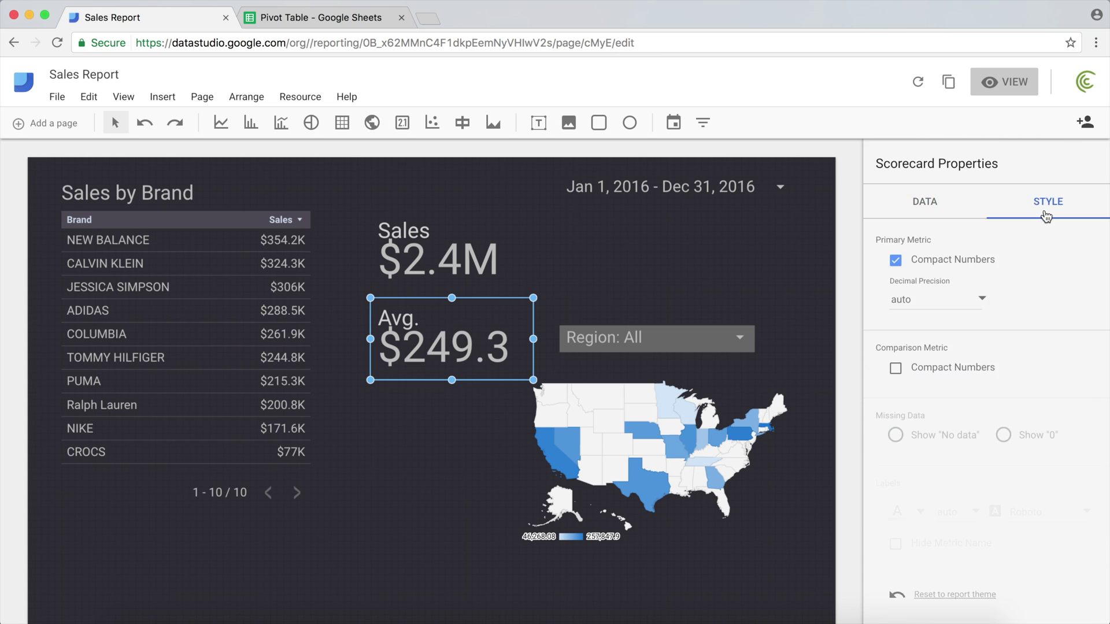
{"action": "left_click", "coordinate": [981, 306]}
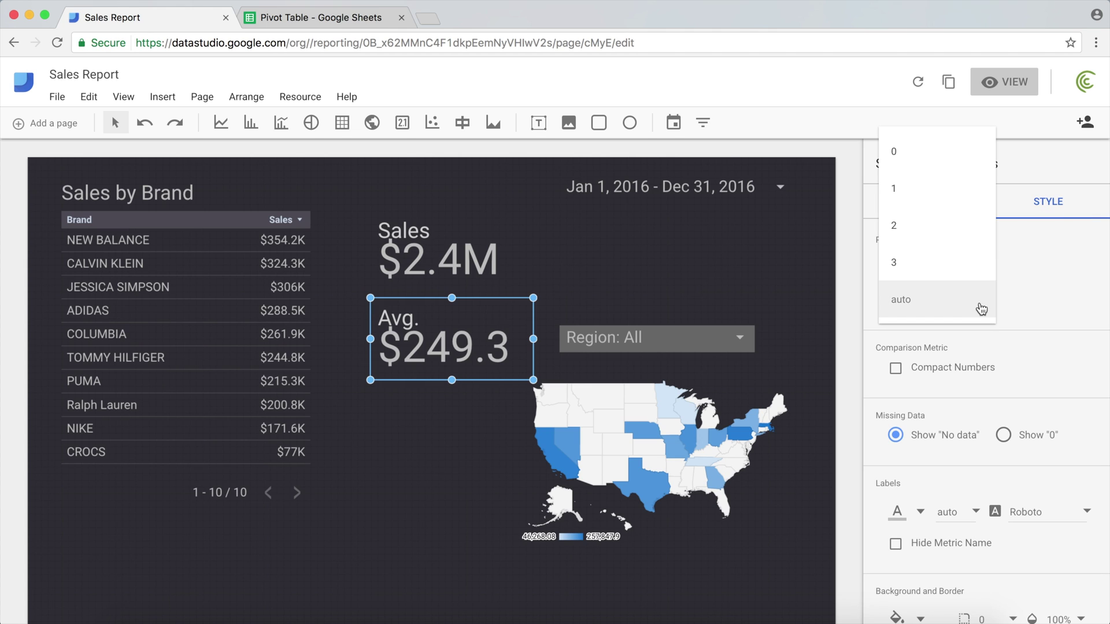
{"action": "left_click", "coordinate": [931, 227]}
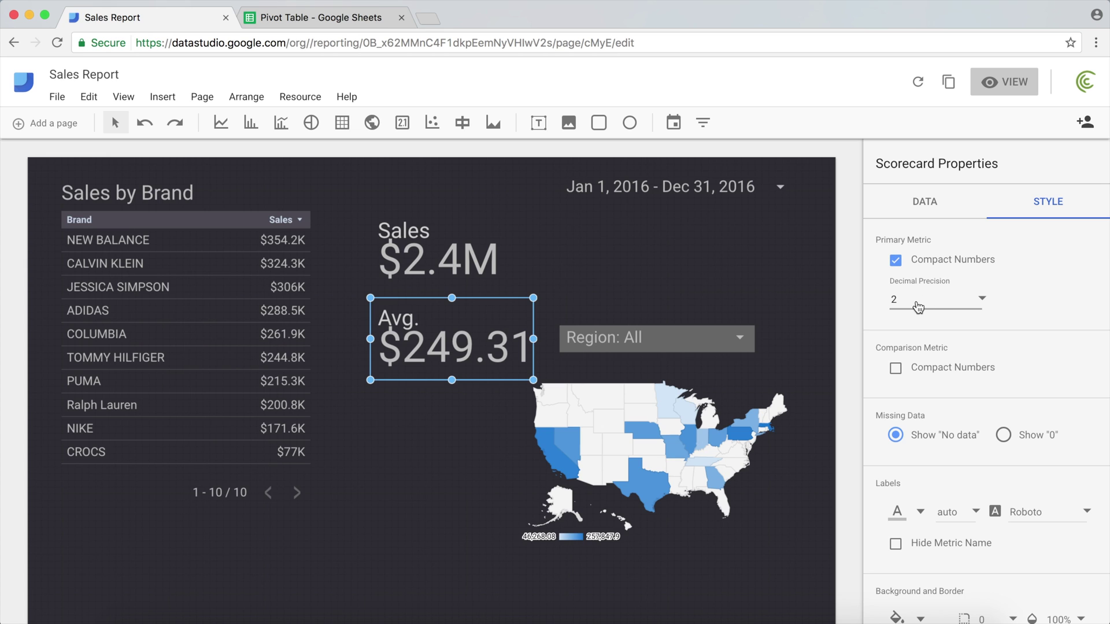
{"action": "left_click", "coordinate": [555, 272]}
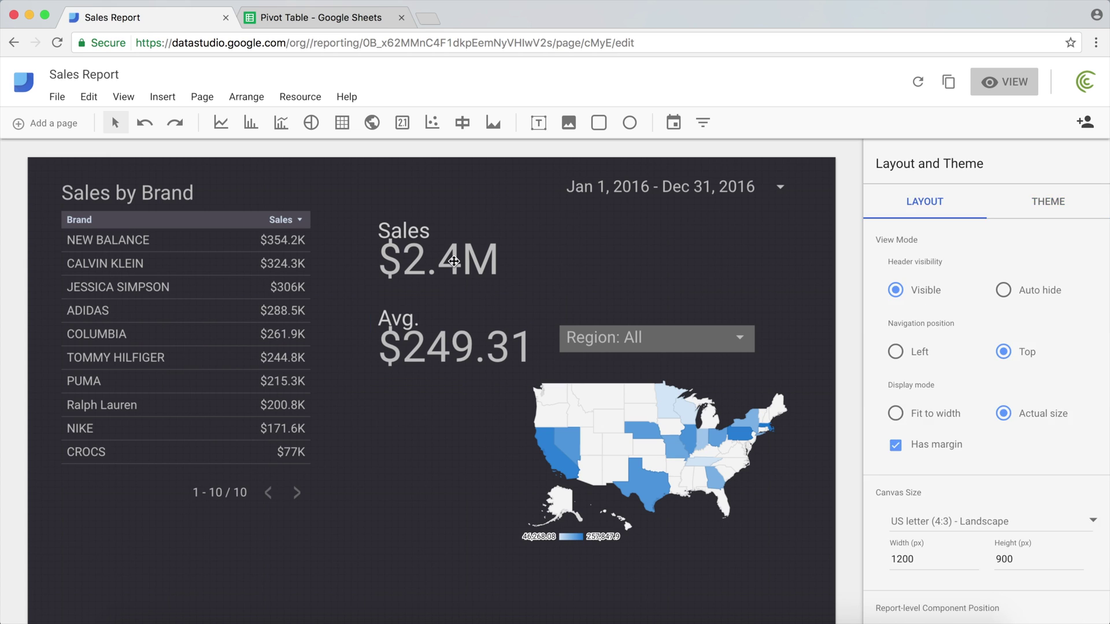
Switch to the Pivot Table sheet in Google Sheets, examine the GDS Date and GDS DateMonth columns, and return to the Sales Report
{"action": "scroll", "coordinate": [438, 356], "scroll_direction": "down", "scroll_amount": 2}
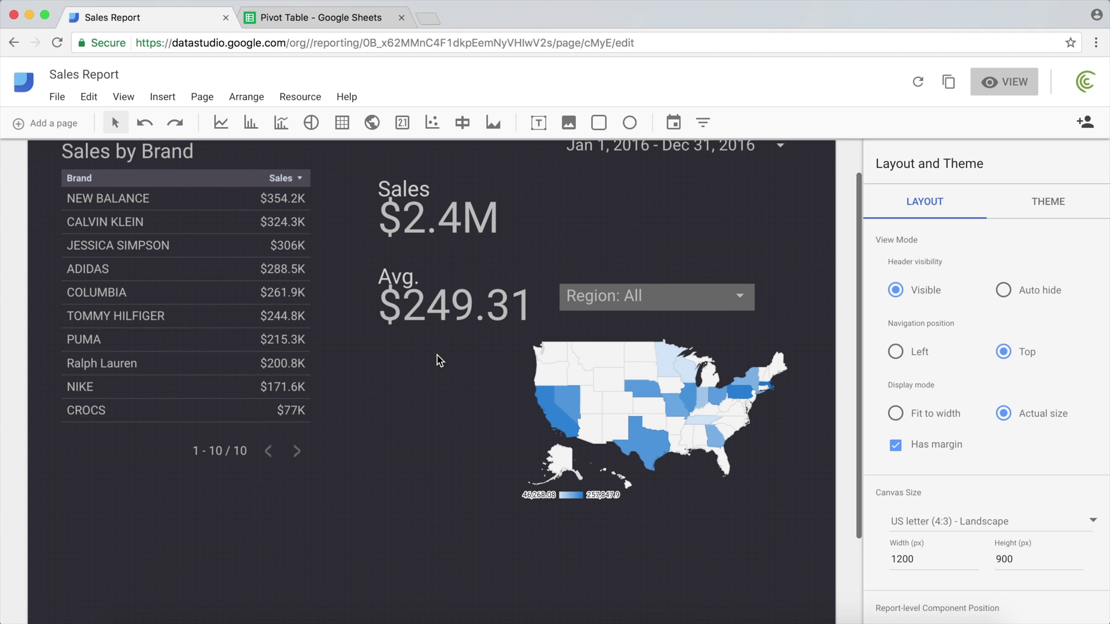
{"action": "left_click", "coordinate": [358, 25]}
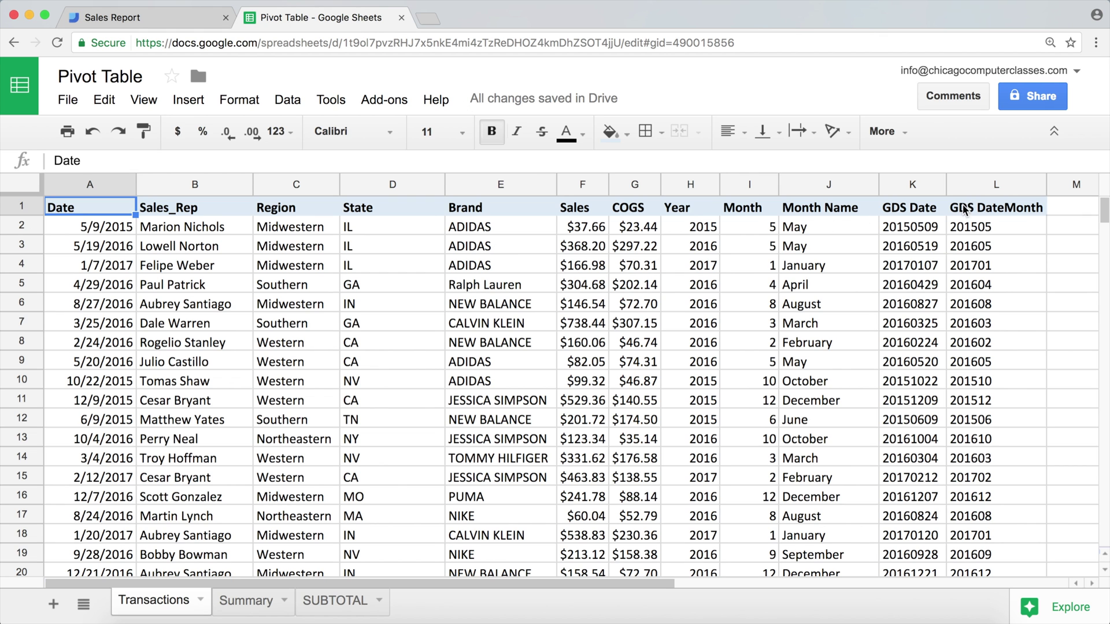
{"action": "left_click", "coordinate": [986, 185]}
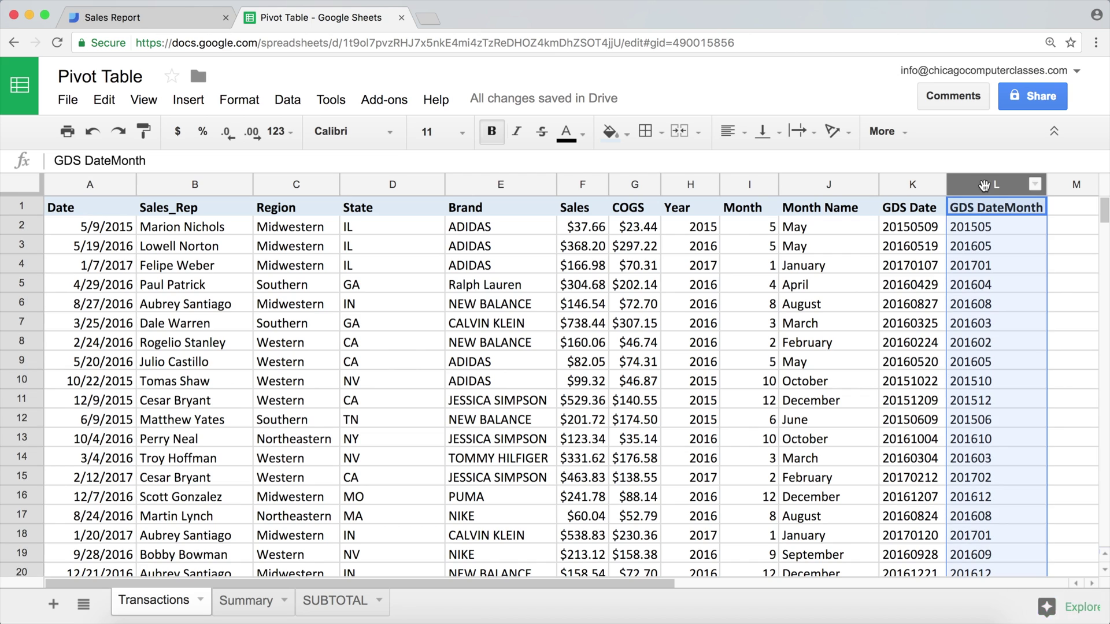
{"action": "left_click", "coordinate": [910, 184]}
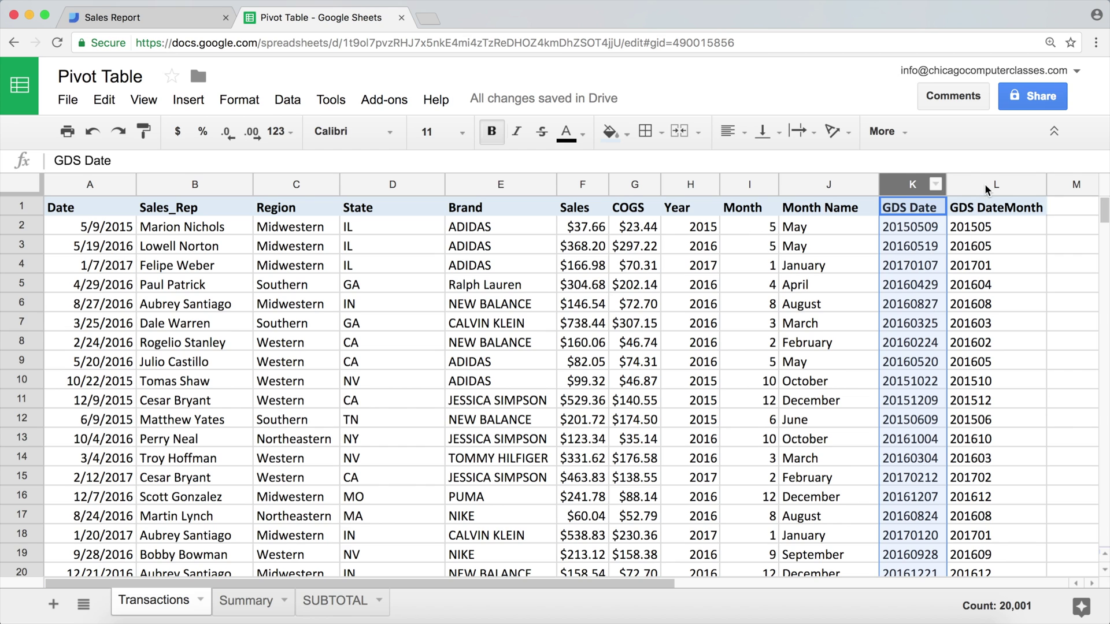
{"action": "left_click", "coordinate": [113, 17]}
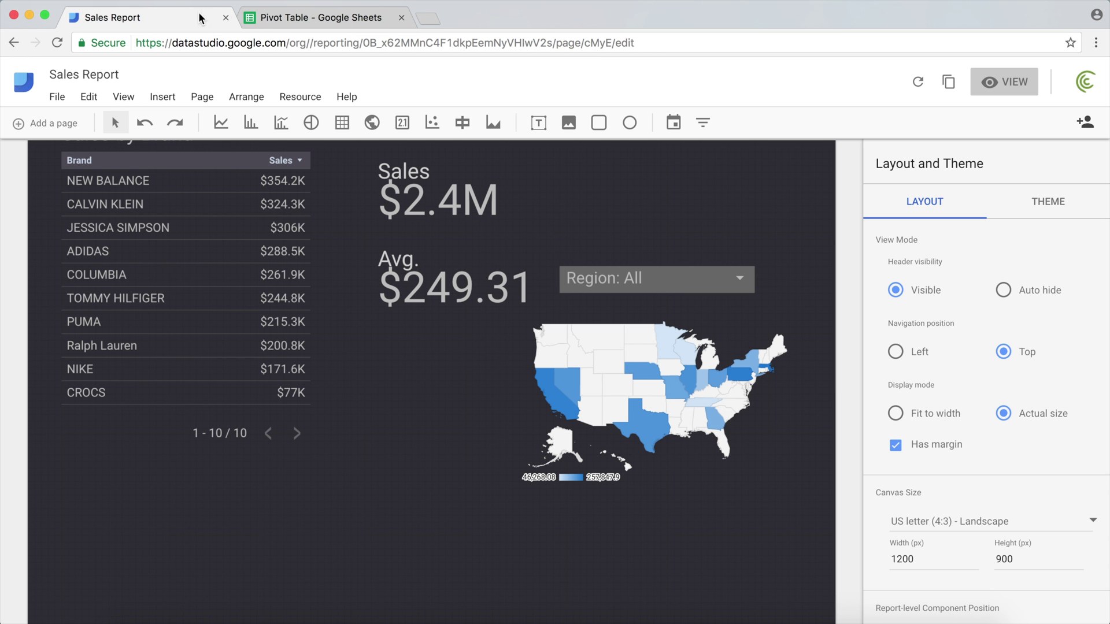
{"action": "scroll", "coordinate": [634, 180], "scroll_direction": "up", "scroll_amount": 2}
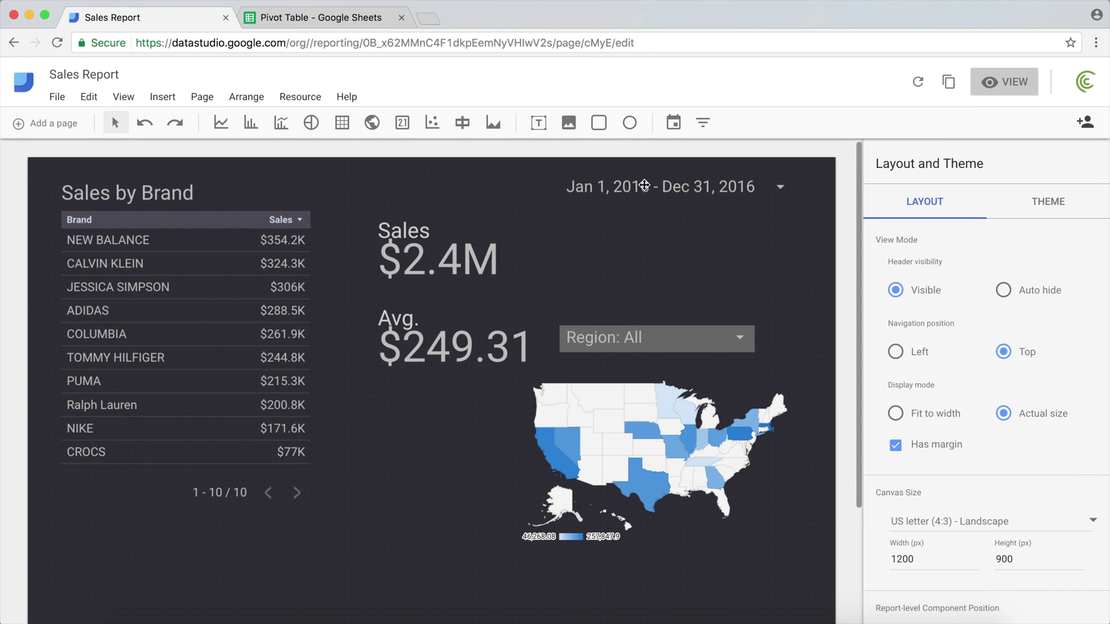
{"action": "left_click", "coordinate": [343, 21]}
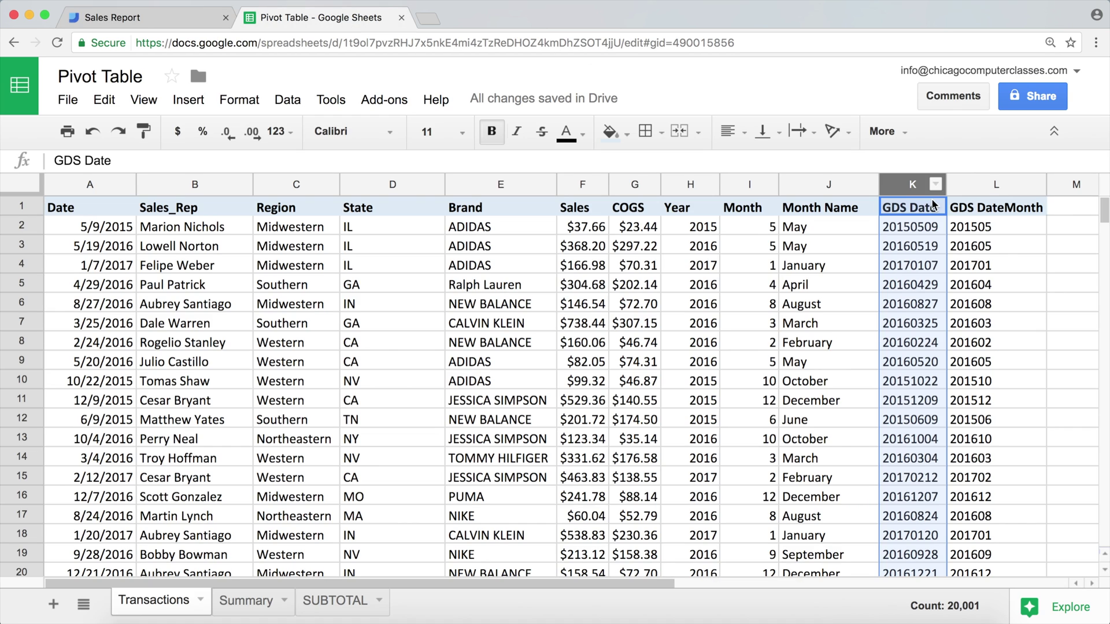
{"action": "left_click", "coordinate": [997, 183]}
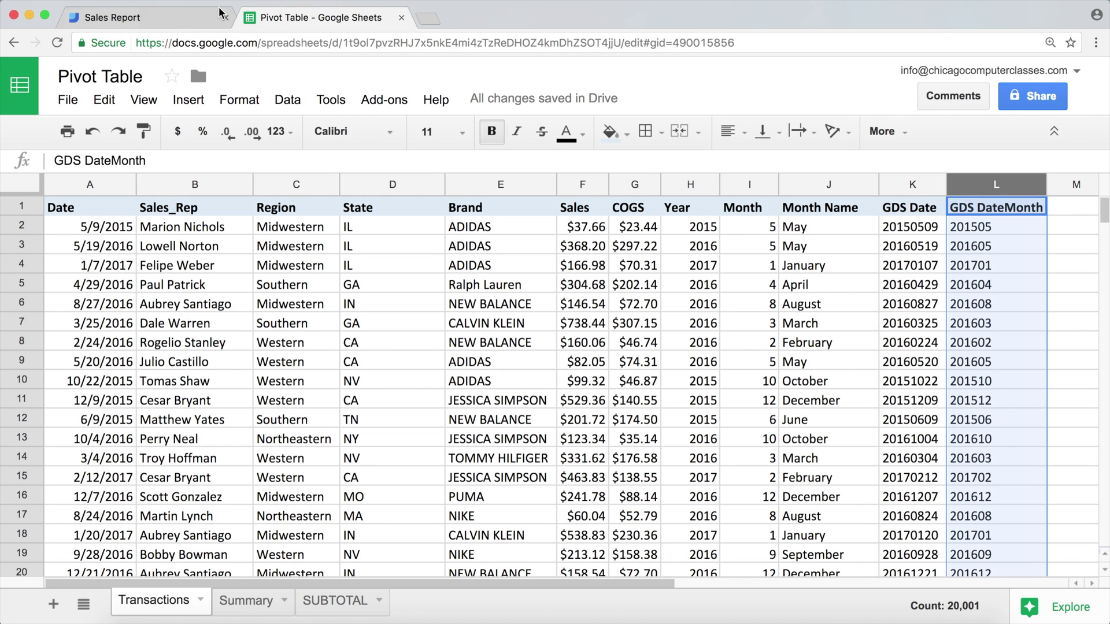
{"action": "left_click", "coordinate": [170, 19]}
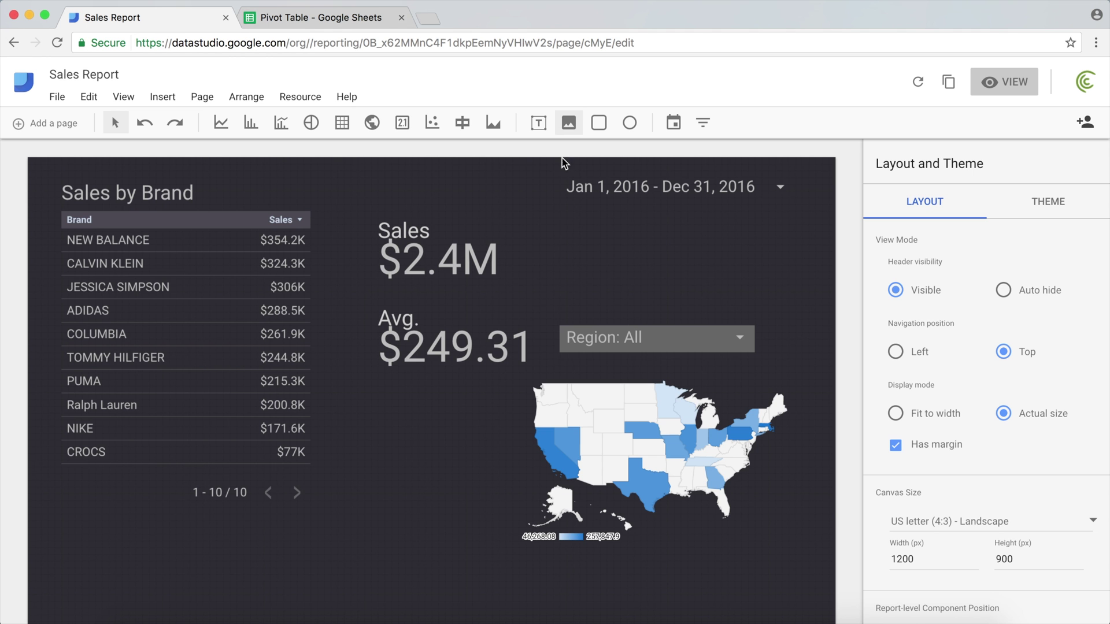
Insert a time series chart in the empty area below the Sales by Brand table
{"action": "scroll", "coordinate": [527, 182], "scroll_direction": "down", "scroll_amount": 2}
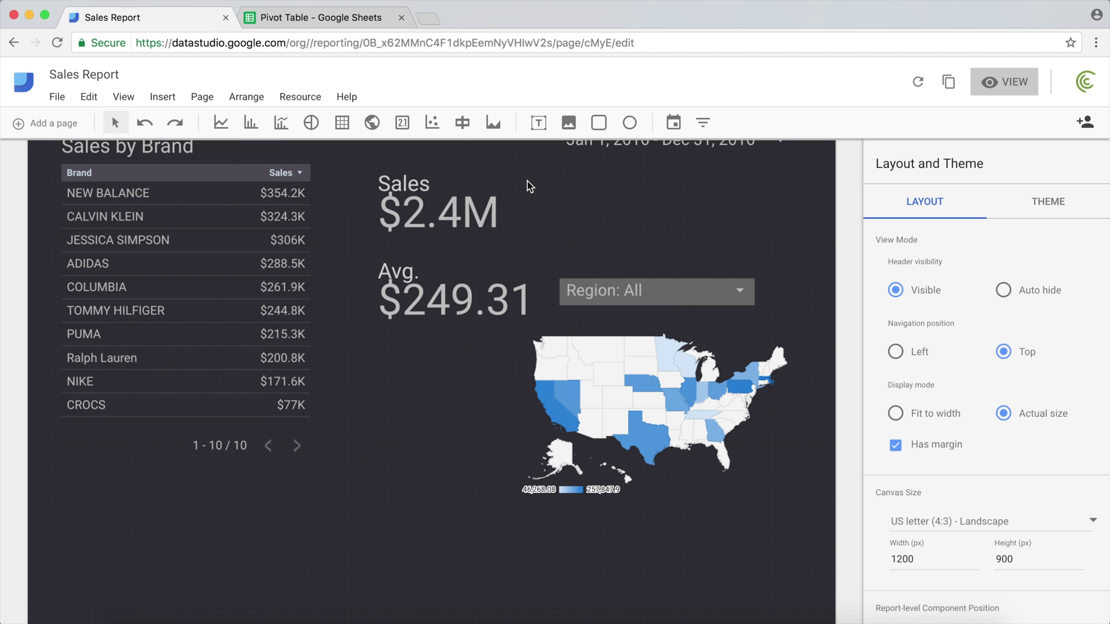
{"action": "left_click", "coordinate": [224, 123]}
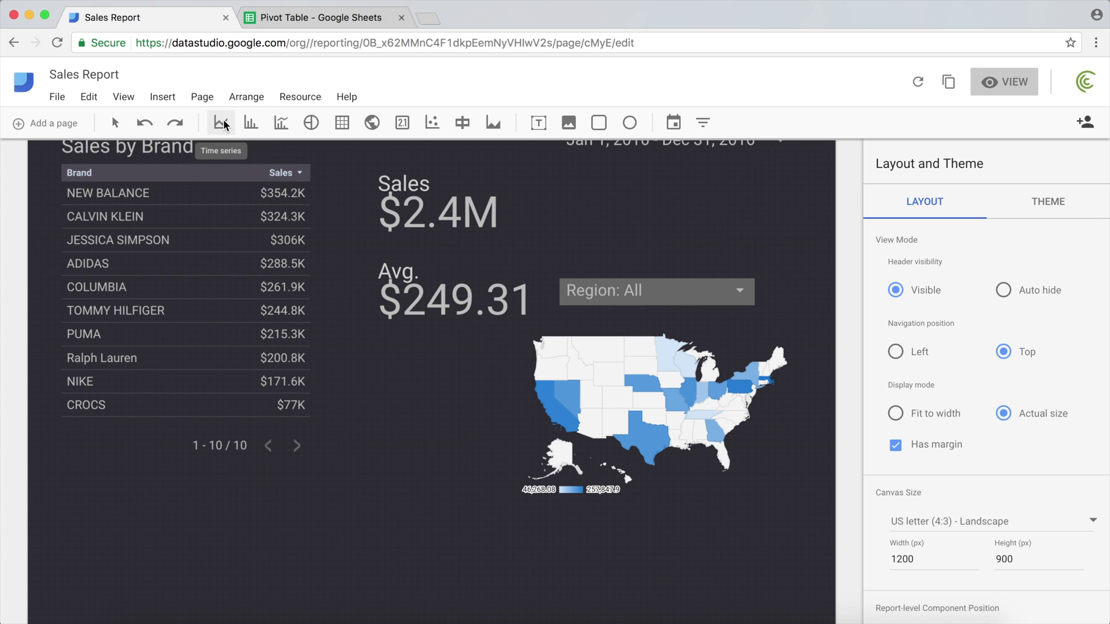
{"action": "scroll", "coordinate": [97, 491], "scroll_direction": "down", "scroll_amount": 3}
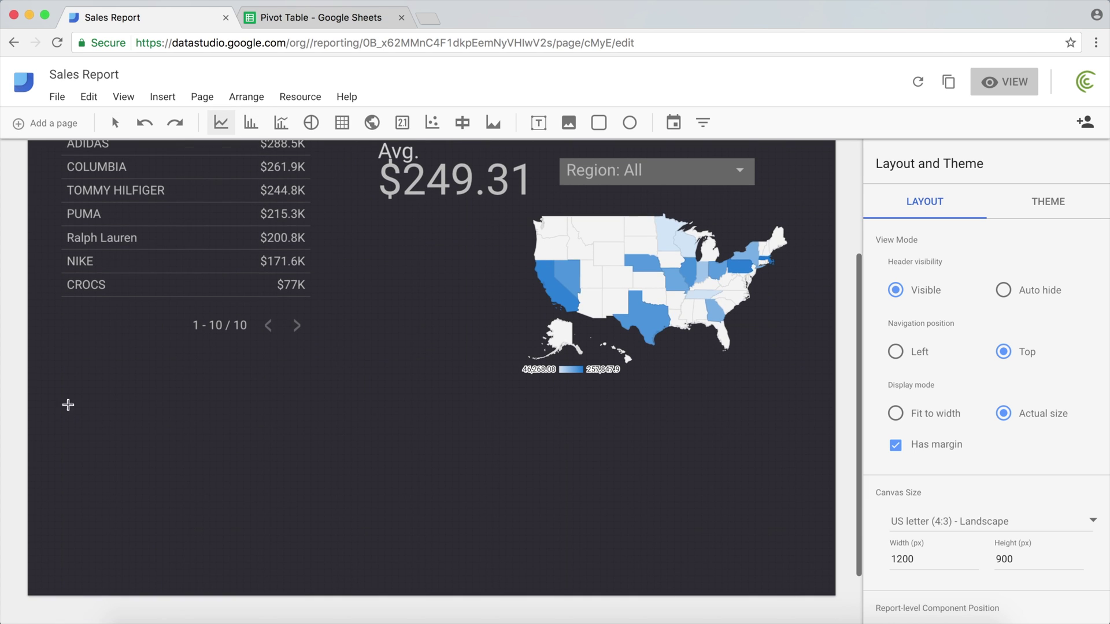
{"action": "left_click", "coordinate": [54, 384]}
{"action": "left_click_drag", "start_coordinate": [54, 385], "coordinate": [443, 572]}
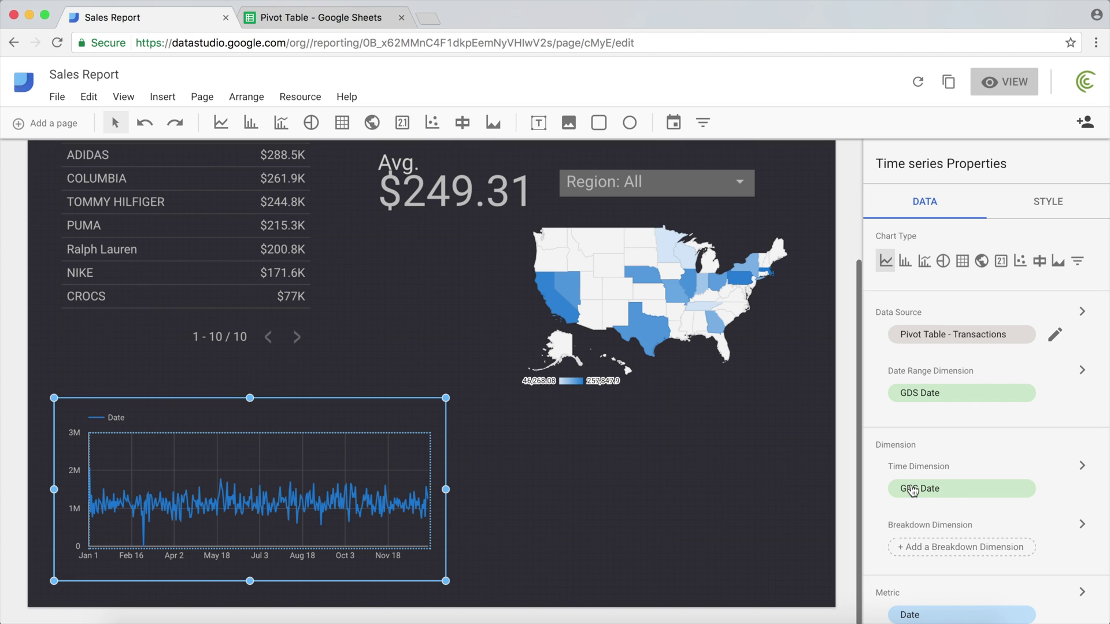
Set the time series chart's metric to Sales
{"action": "scroll", "coordinate": [914, 490], "scroll_direction": "down", "scroll_amount": 3}
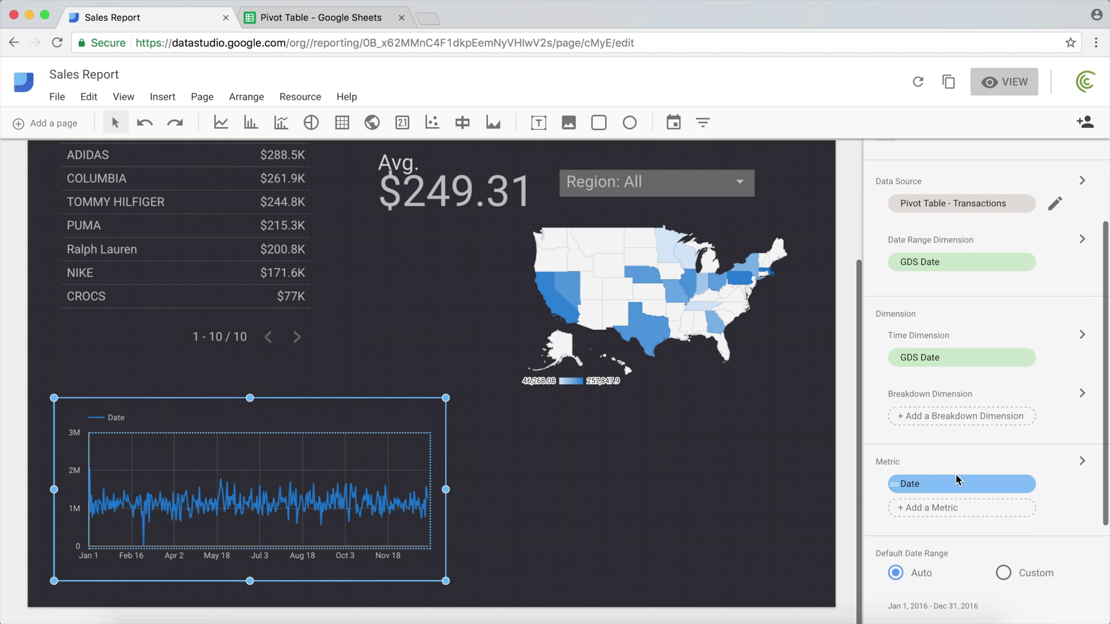
{"action": "left_click", "coordinate": [929, 489]}
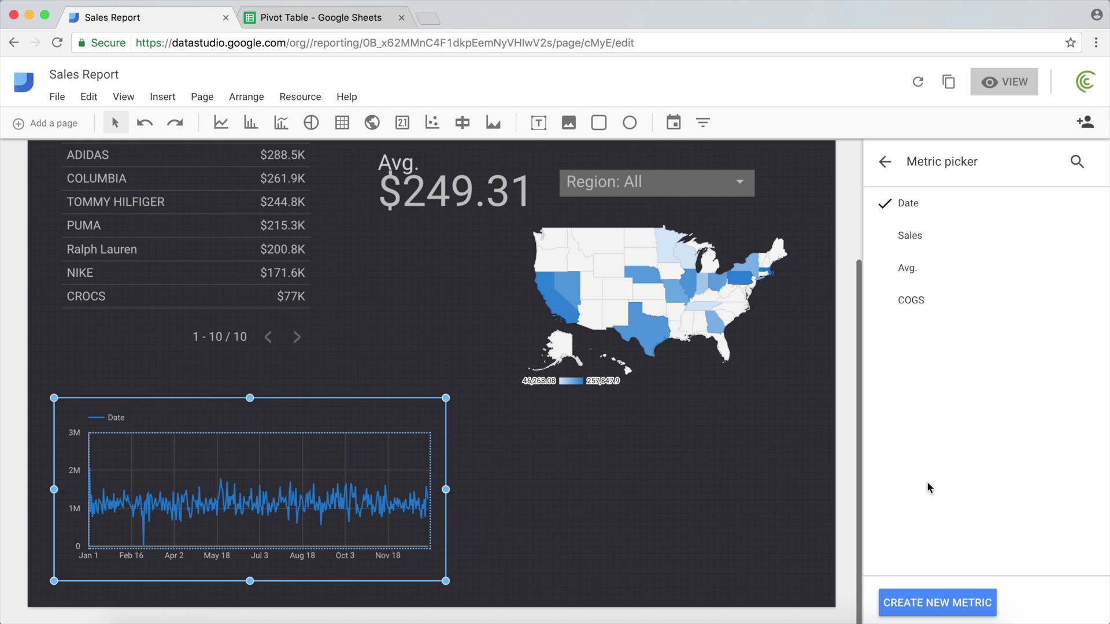
{"action": "left_click", "coordinate": [918, 237]}
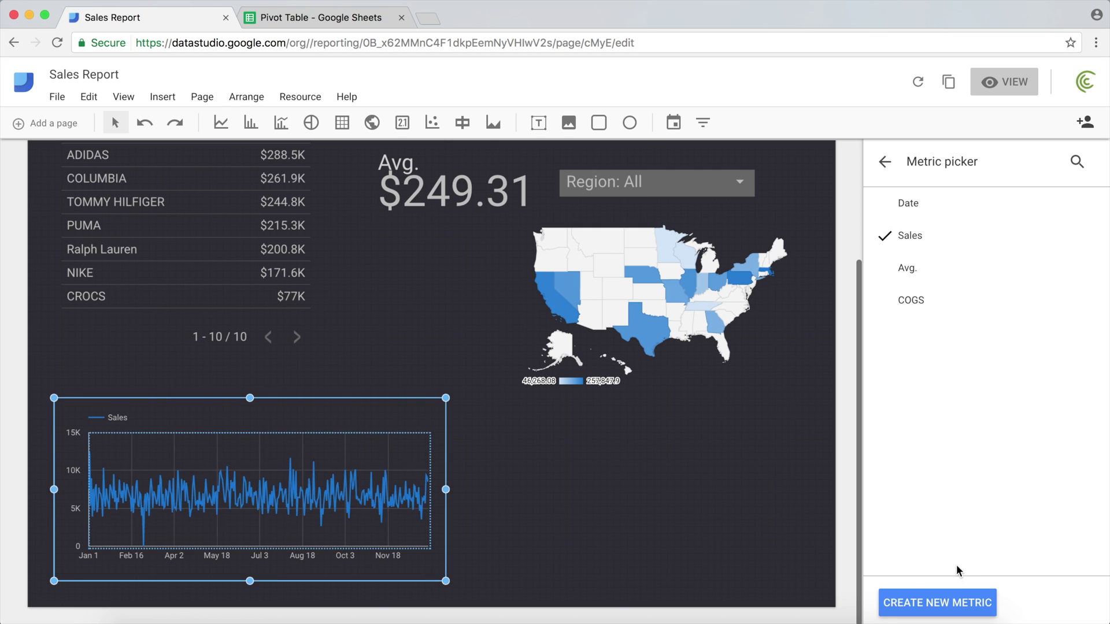
{"action": "left_click", "coordinate": [885, 162]}
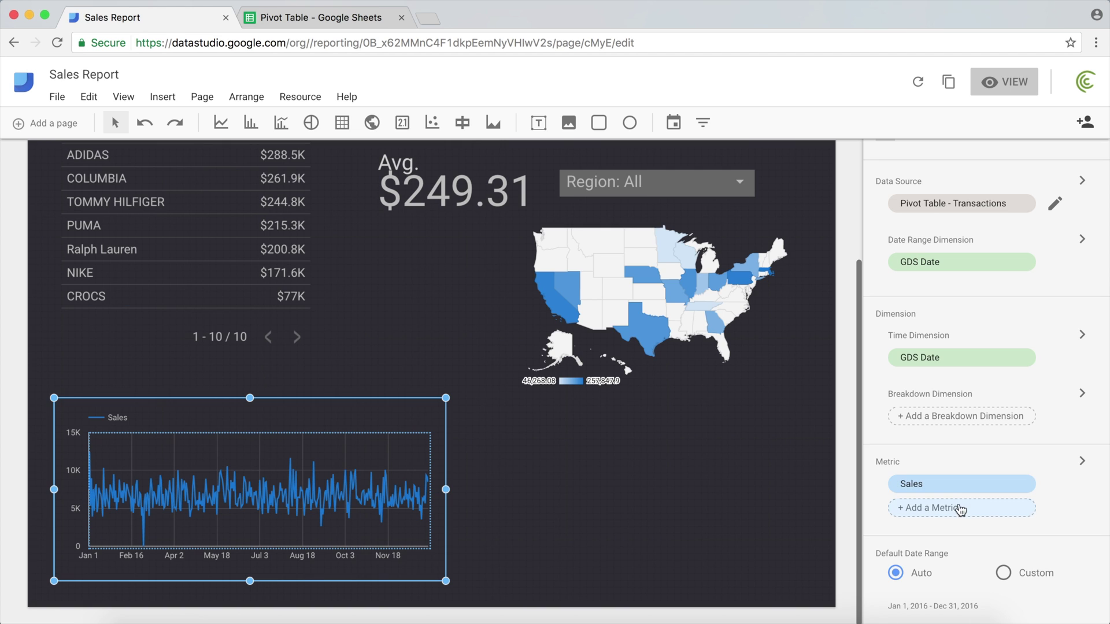
Set the time series chart's time dimension to GDS DateMonth
{"action": "scroll", "coordinate": [950, 355], "scroll_direction": "up", "scroll_amount": 1}
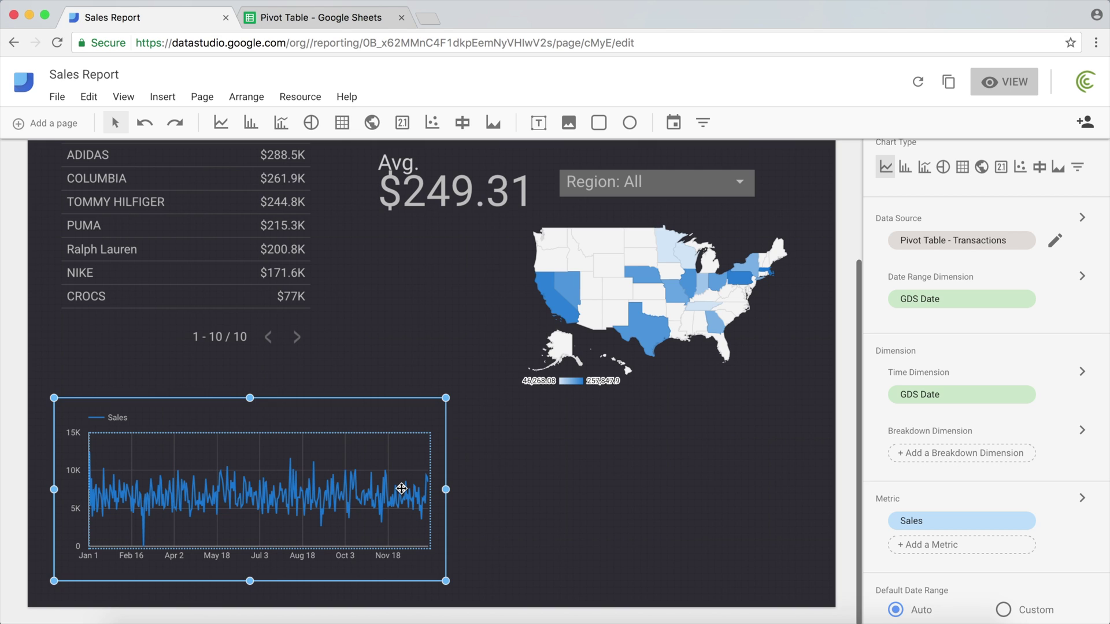
{"action": "left_click", "coordinate": [975, 399]}
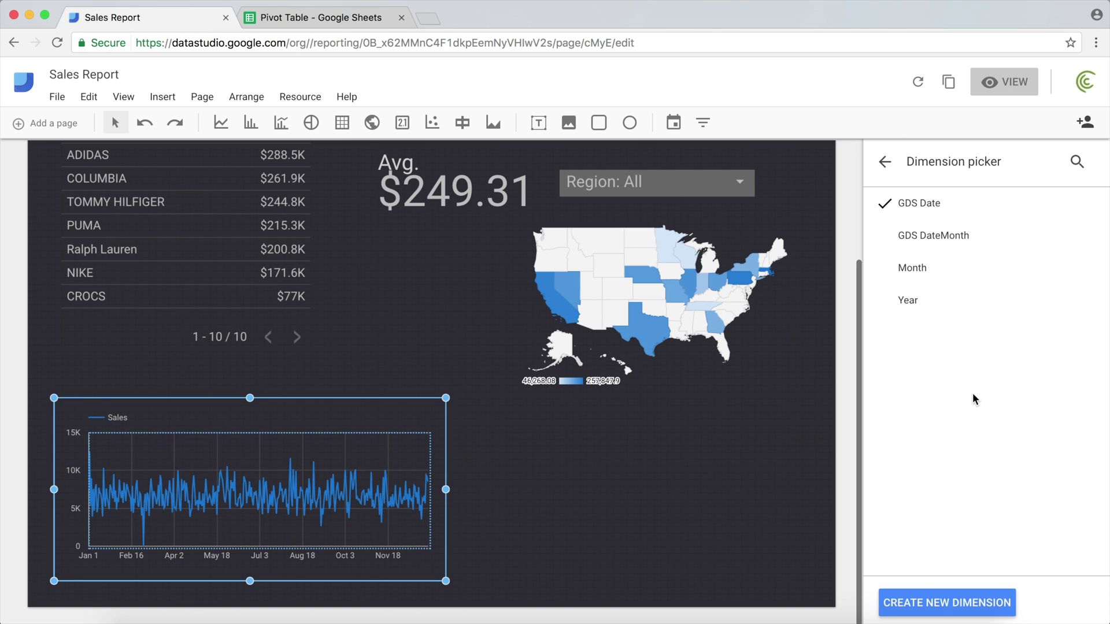
{"action": "left_click", "coordinate": [985, 246]}
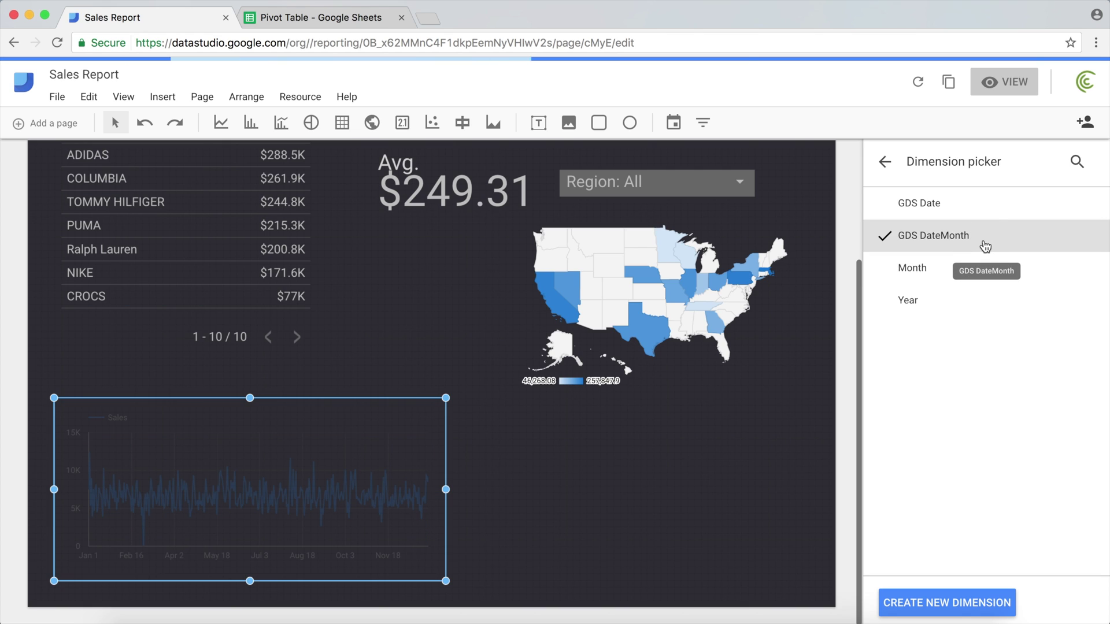
Try Month as the time series chart's time dimension and check it against the report's date range
{"action": "left_click", "coordinate": [946, 272]}
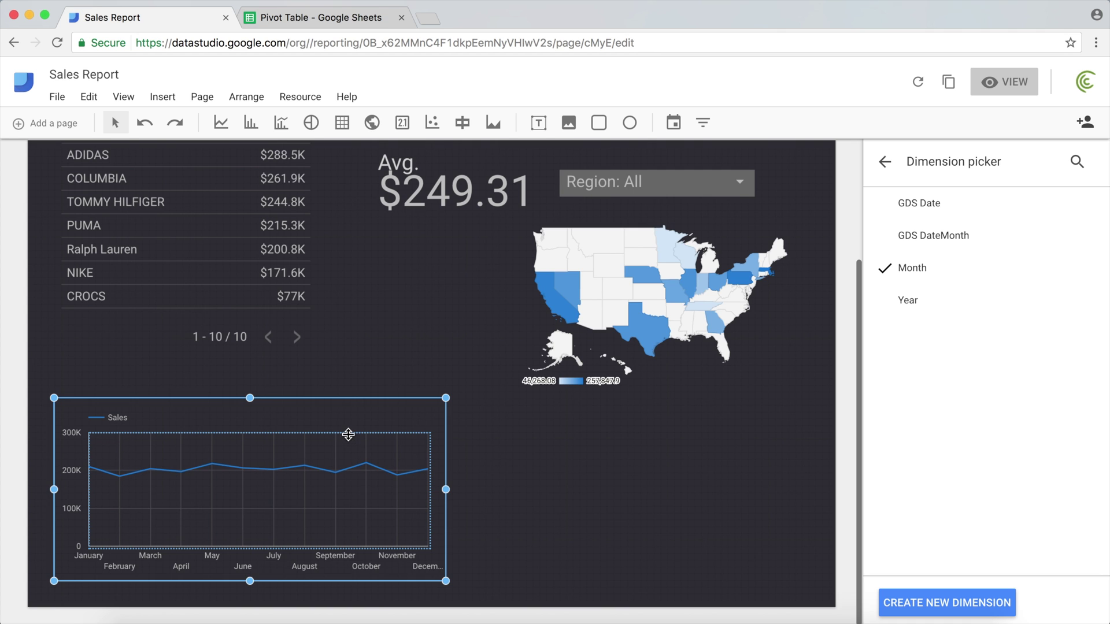
{"action": "scroll", "coordinate": [348, 435], "scroll_direction": "up", "scroll_amount": 3}
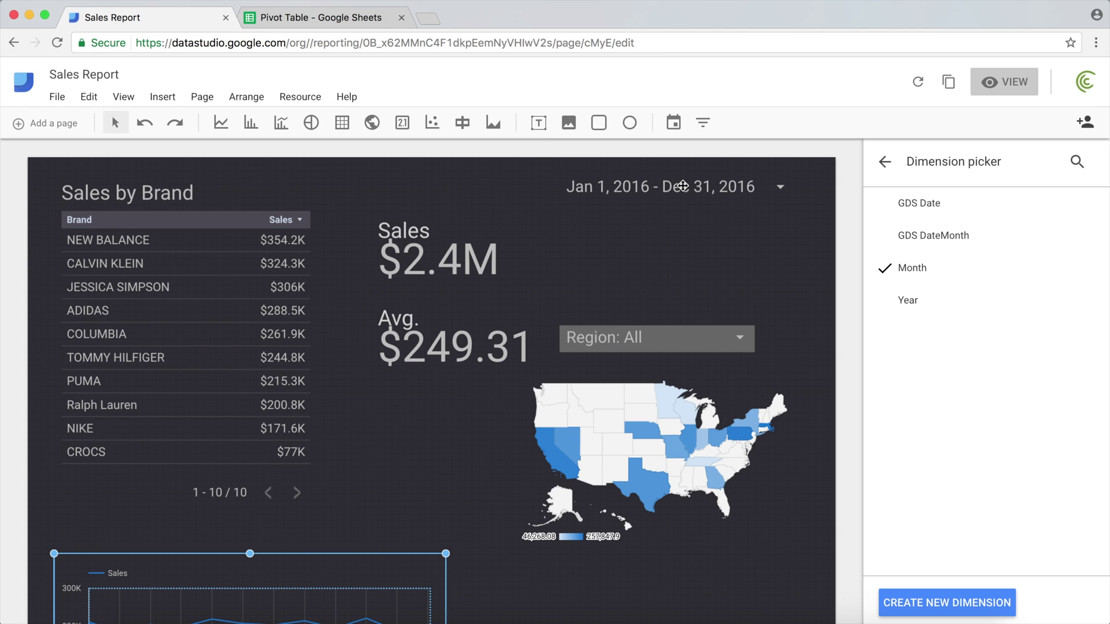
{"action": "scroll", "coordinate": [682, 185], "scroll_direction": "down", "scroll_amount": 3}
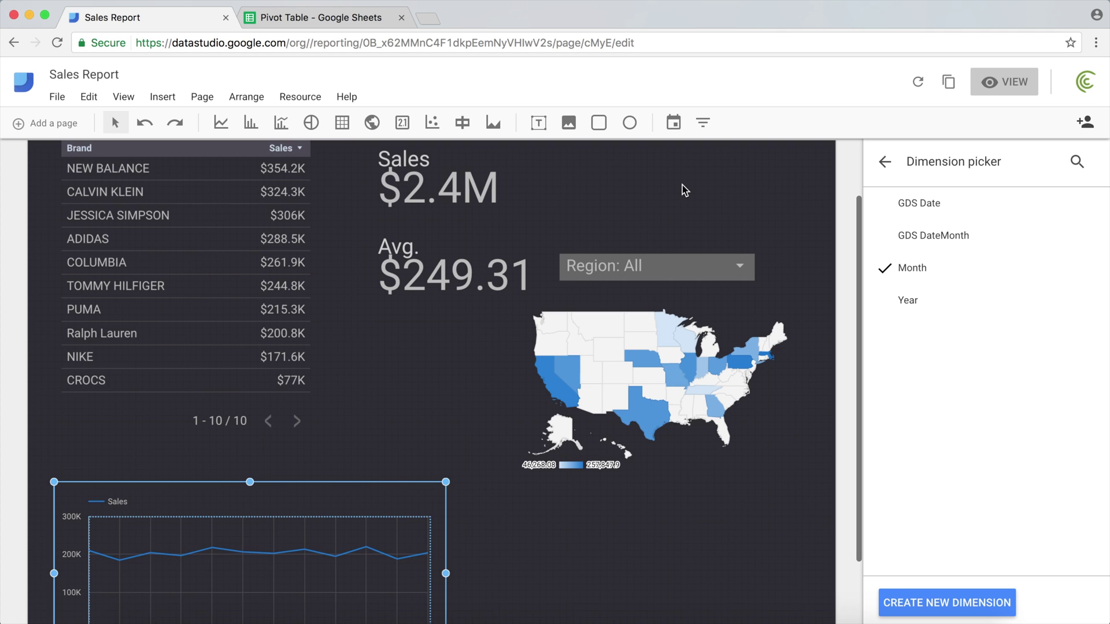
{"action": "scroll", "coordinate": [683, 185], "scroll_direction": "up", "scroll_amount": 3}
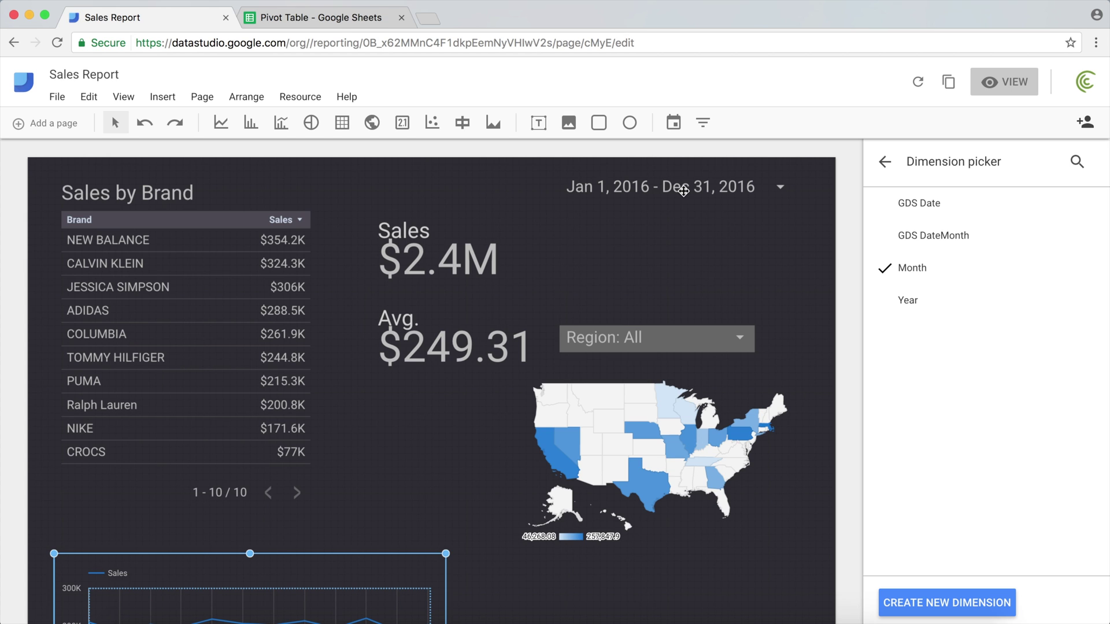
{"action": "scroll", "coordinate": [684, 189], "scroll_direction": "down", "scroll_amount": 2}
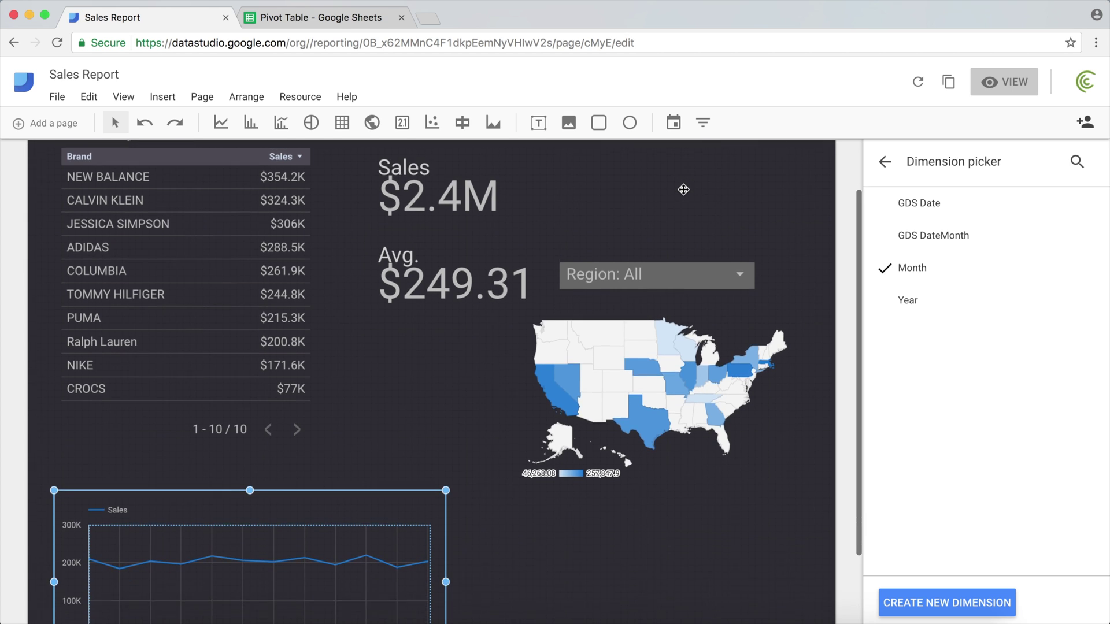
Switch the time series chart's time dimension back to GDS DateMonth and deselect the chart
{"action": "left_click", "coordinate": [942, 243]}
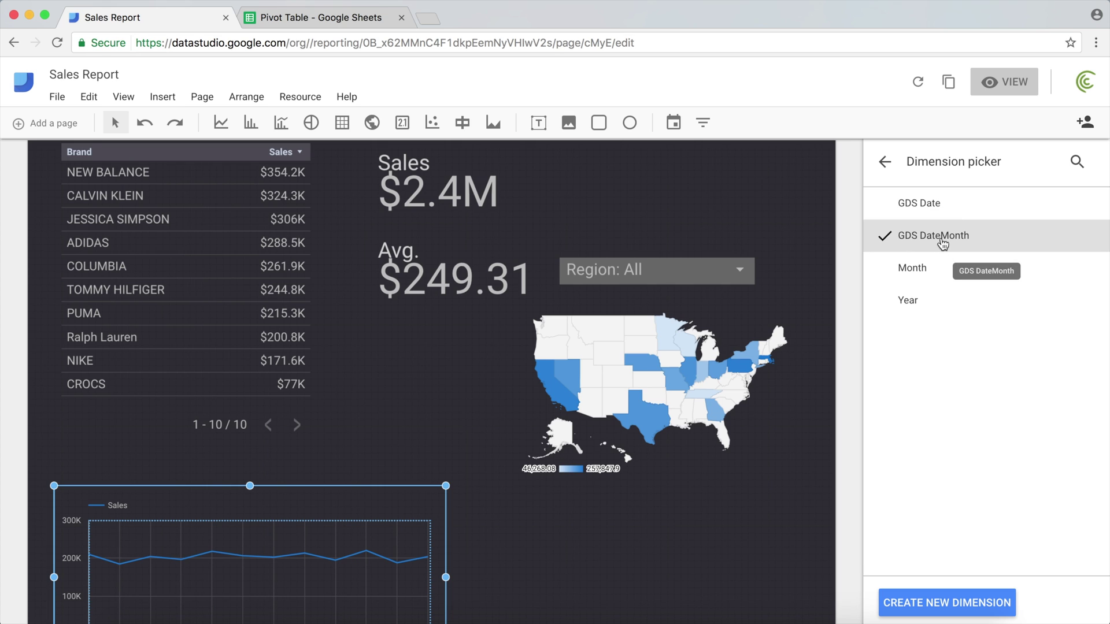
{"action": "left_click", "coordinate": [884, 163]}
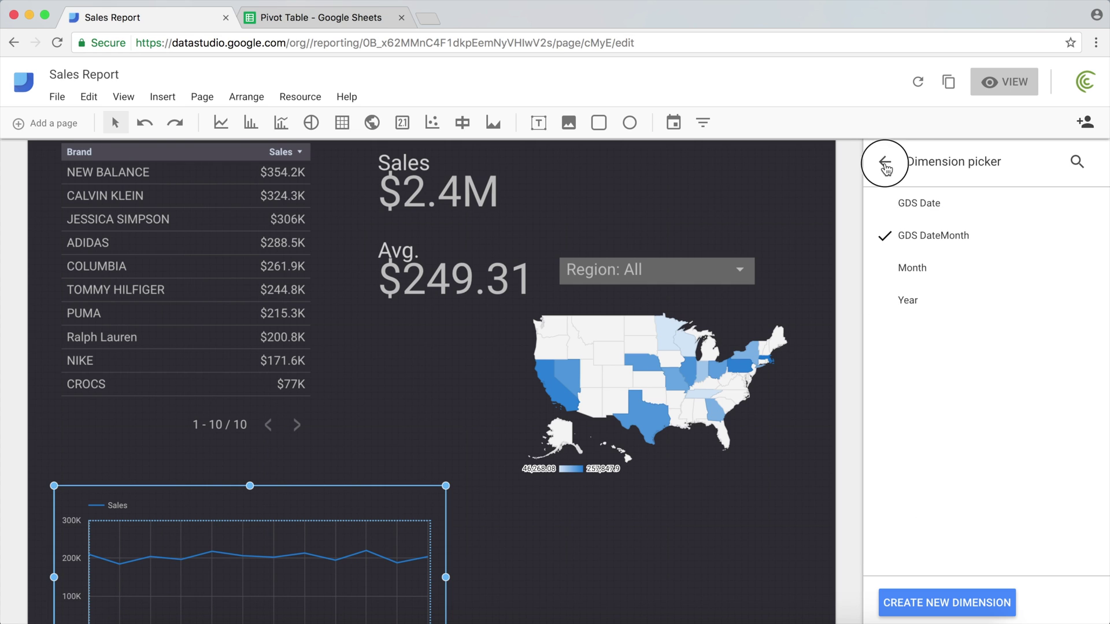
{"action": "scroll", "coordinate": [468, 365], "scroll_direction": "down", "scroll_amount": 3}
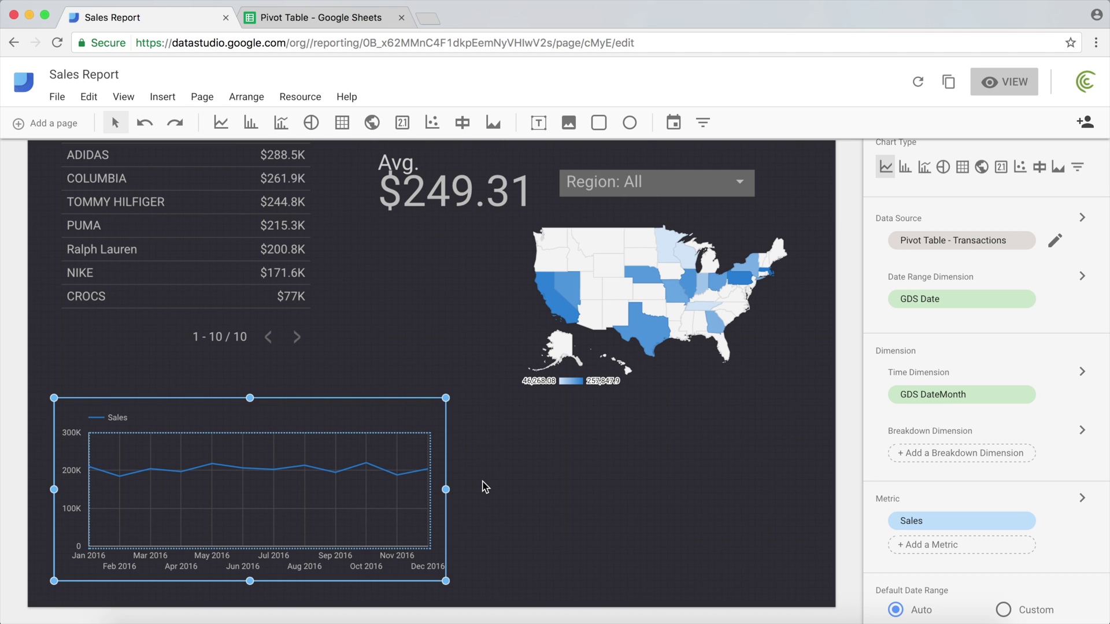
{"action": "left_click", "coordinate": [528, 480]}
Open the report in view mode and examine the monthly values in the Sales time series chart
{"action": "scroll", "coordinate": [527, 405], "scroll_direction": "up", "scroll_amount": 3}
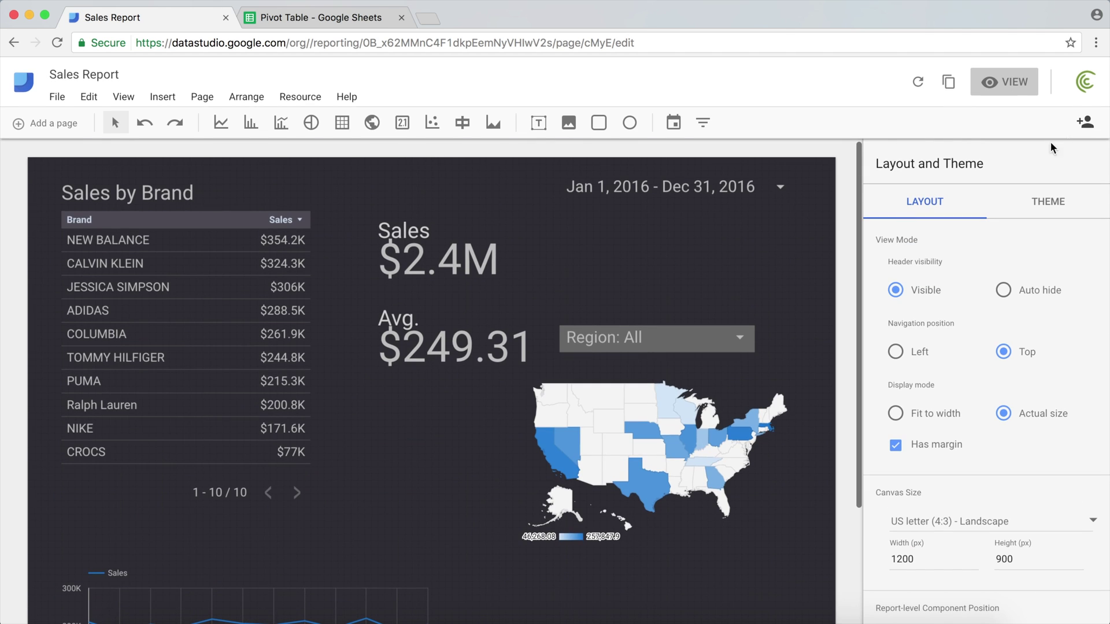
{"action": "left_click", "coordinate": [1022, 82]}
{"action": "scroll", "coordinate": [630, 334], "scroll_direction": "down", "scroll_amount": 4}
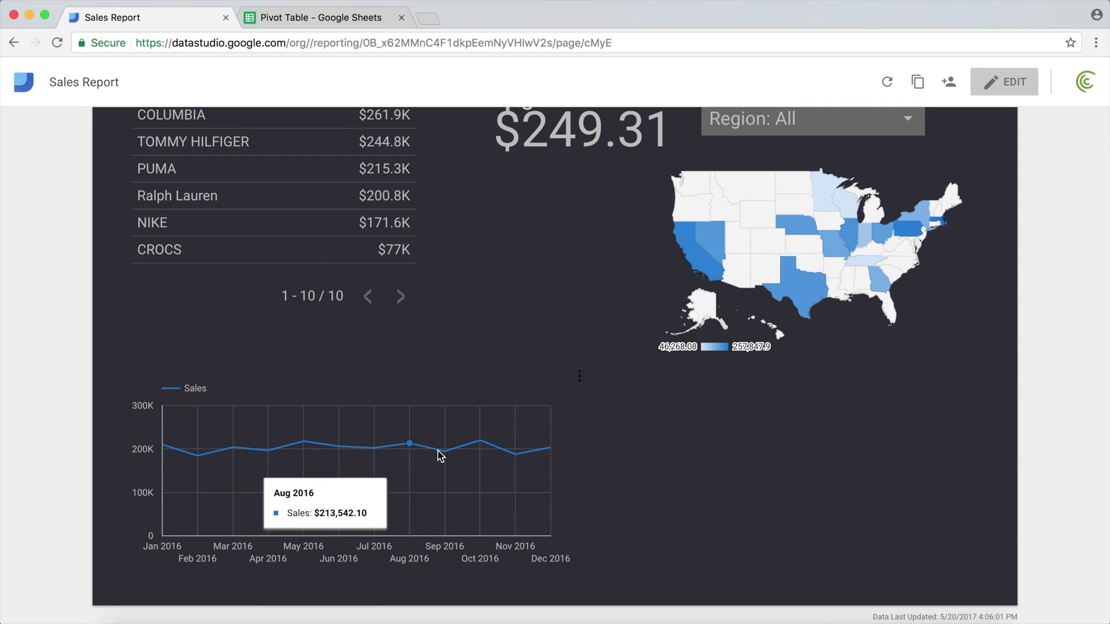
{"action": "scroll", "coordinate": [595, 395], "scroll_direction": "up", "scroll_amount": 4}
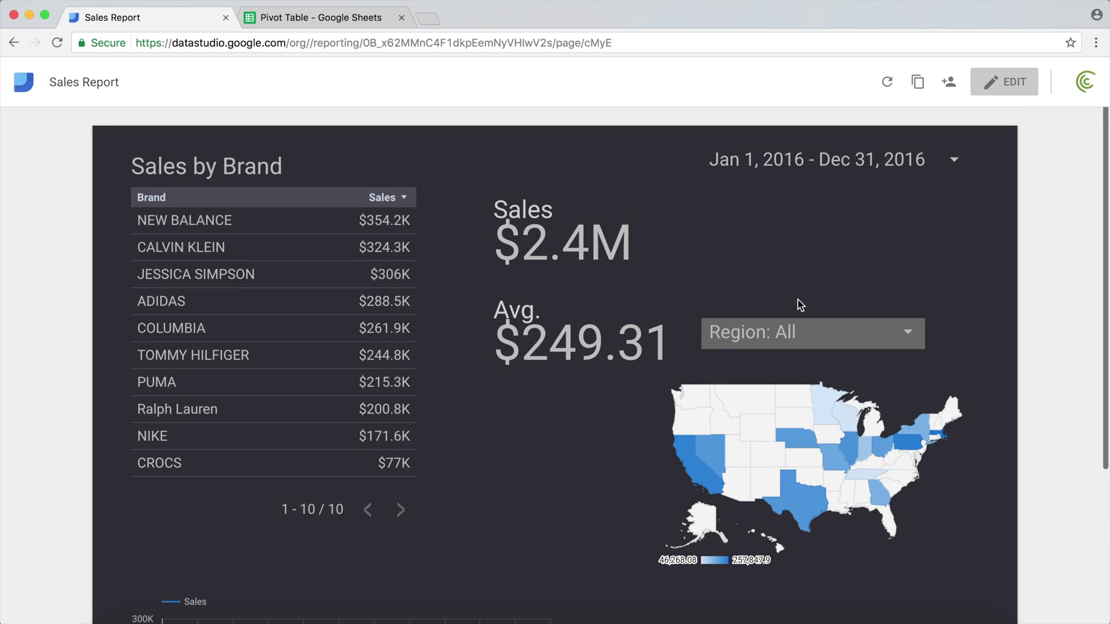
Apply the date range Jan 1, 2015 - Dec 31, 2016 to the viewed report and examine the monthly Sales time series chart
{"action": "left_click", "coordinate": [954, 162]}
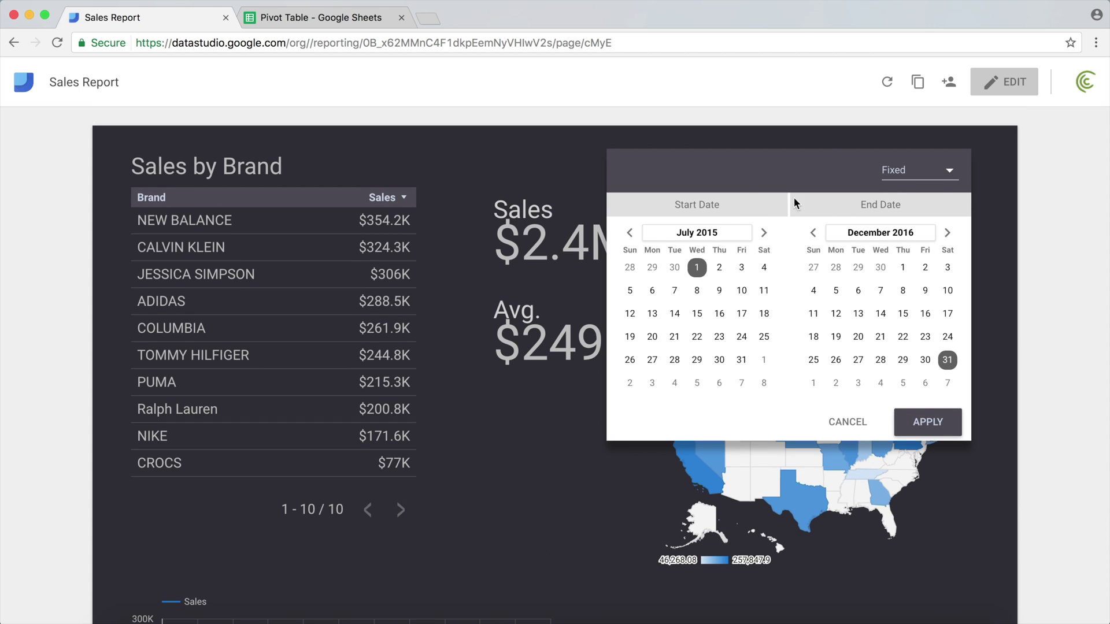
{"action": "left_click", "coordinate": [629, 233]}
{"action": "left_click", "coordinate": [630, 233]}
{"action": "left_click", "coordinate": [630, 233]}
{"action": "left_click", "coordinate": [629, 233]}
{"action": "left_click", "coordinate": [629, 233]}
{"action": "left_click", "coordinate": [630, 233]}
{"action": "left_click", "coordinate": [629, 233]}
{"action": "left_click", "coordinate": [629, 233]}
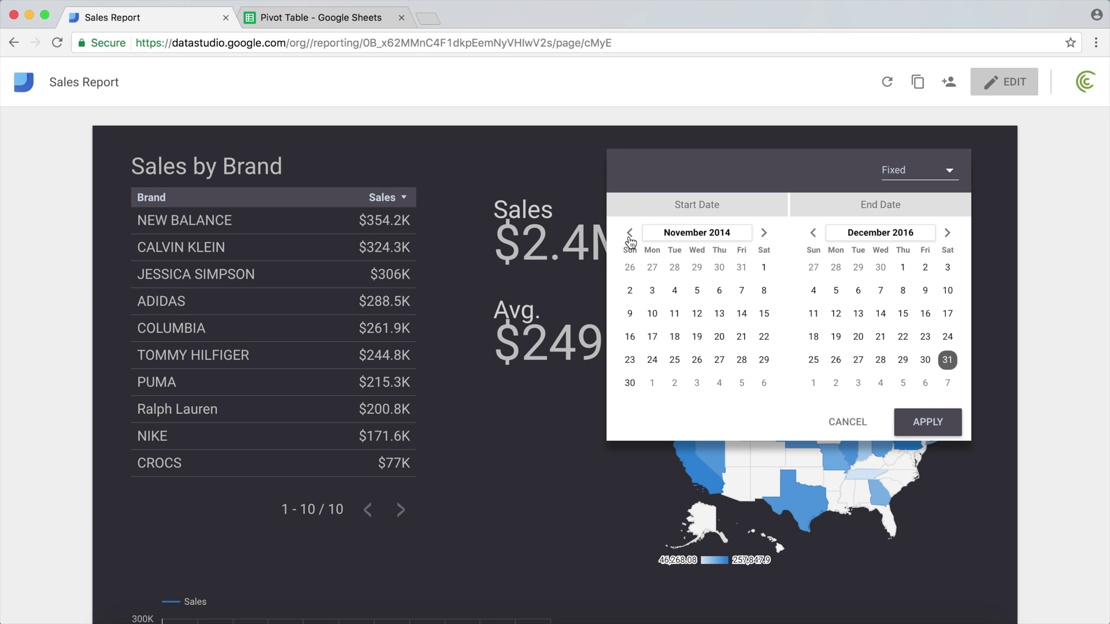
{"action": "left_click", "coordinate": [763, 233]}
{"action": "left_click", "coordinate": [763, 233]}
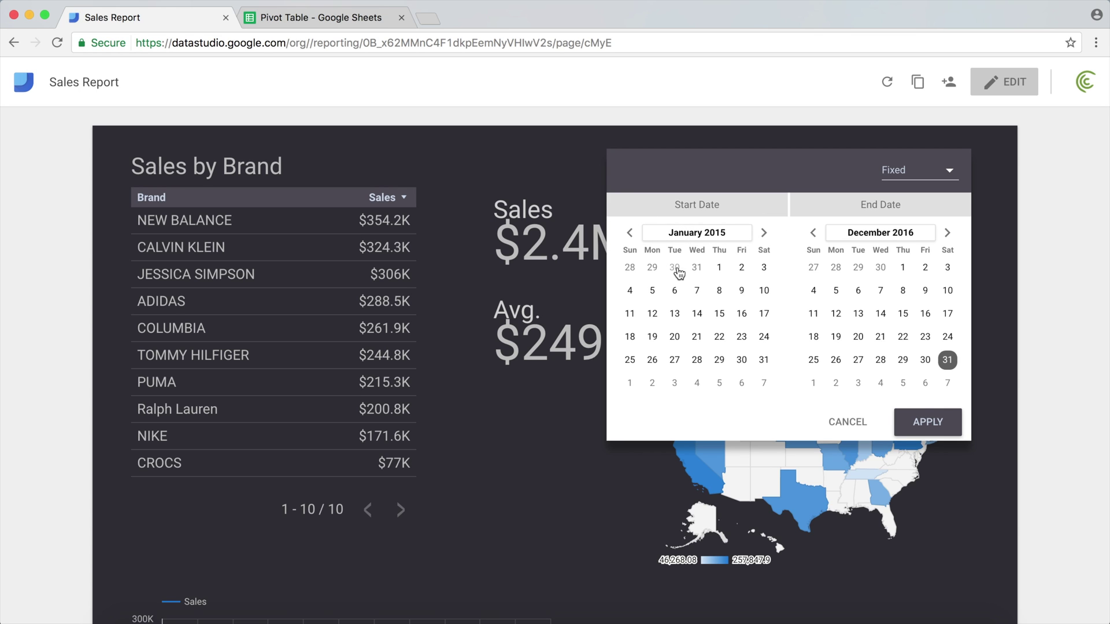
{"action": "left_click", "coordinate": [719, 267]}
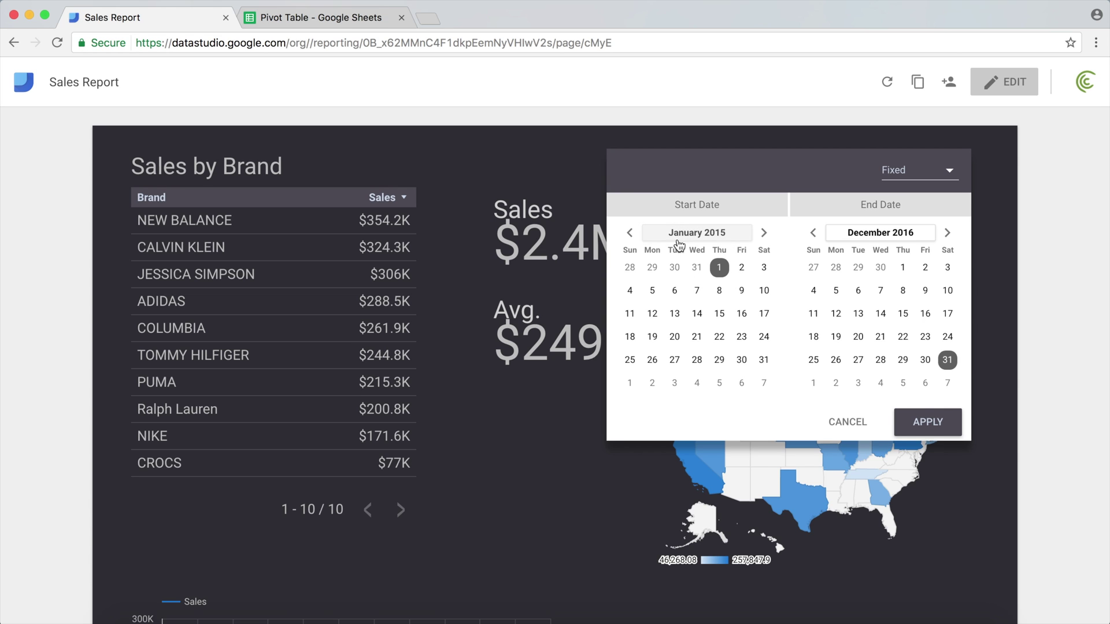
{"action": "left_click", "coordinate": [926, 439]}
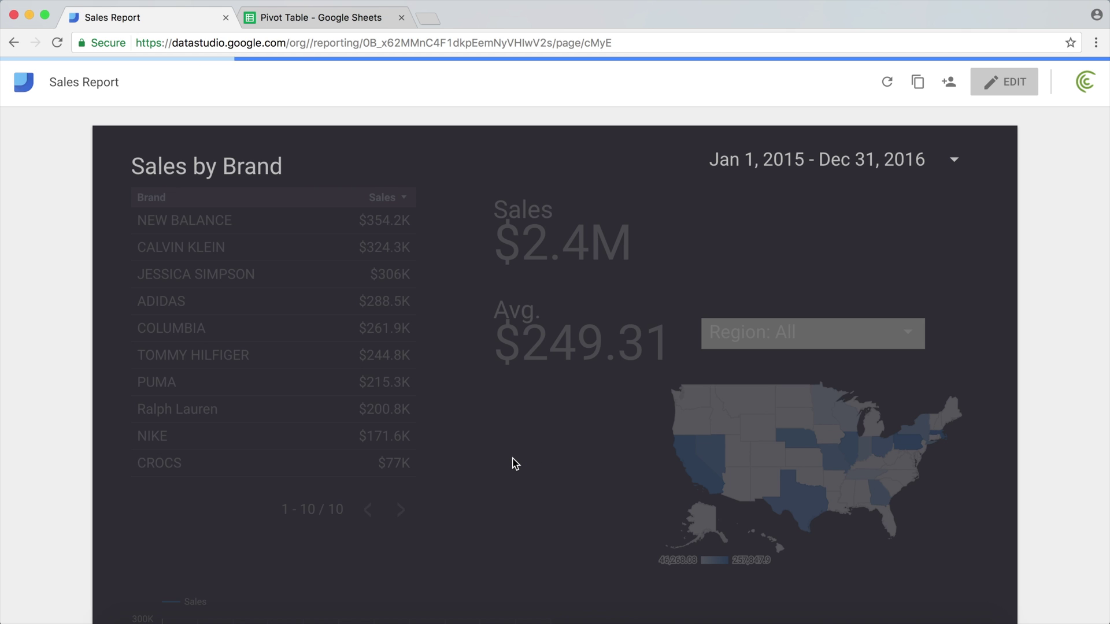
{"action": "scroll", "coordinate": [515, 464], "scroll_direction": "down", "scroll_amount": 3}
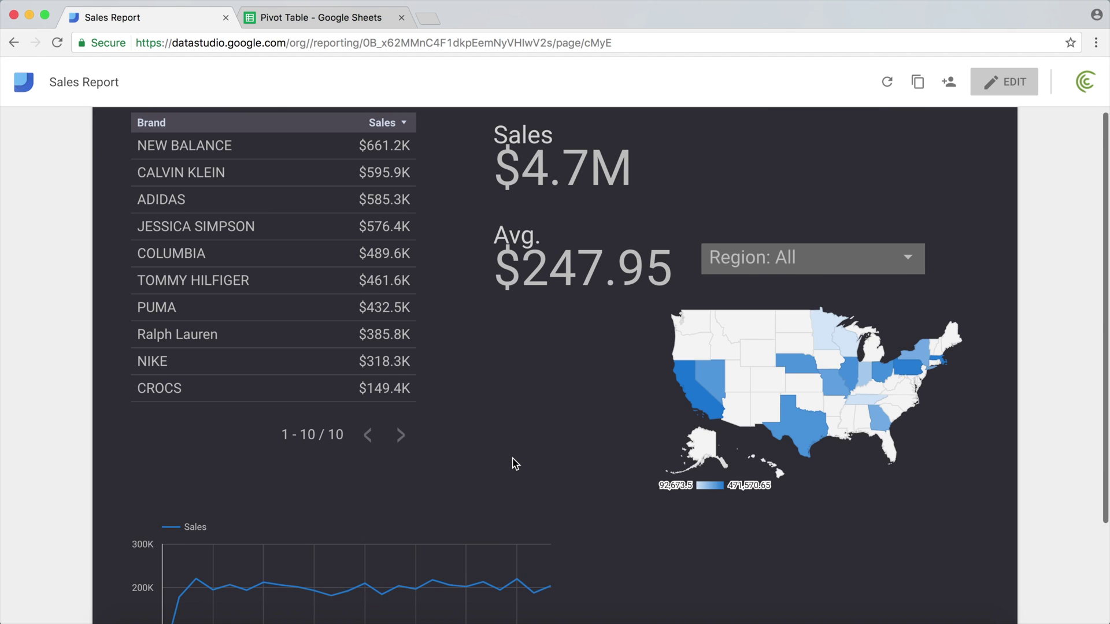
{"action": "scroll", "coordinate": [515, 465], "scroll_direction": "down", "scroll_amount": 5}
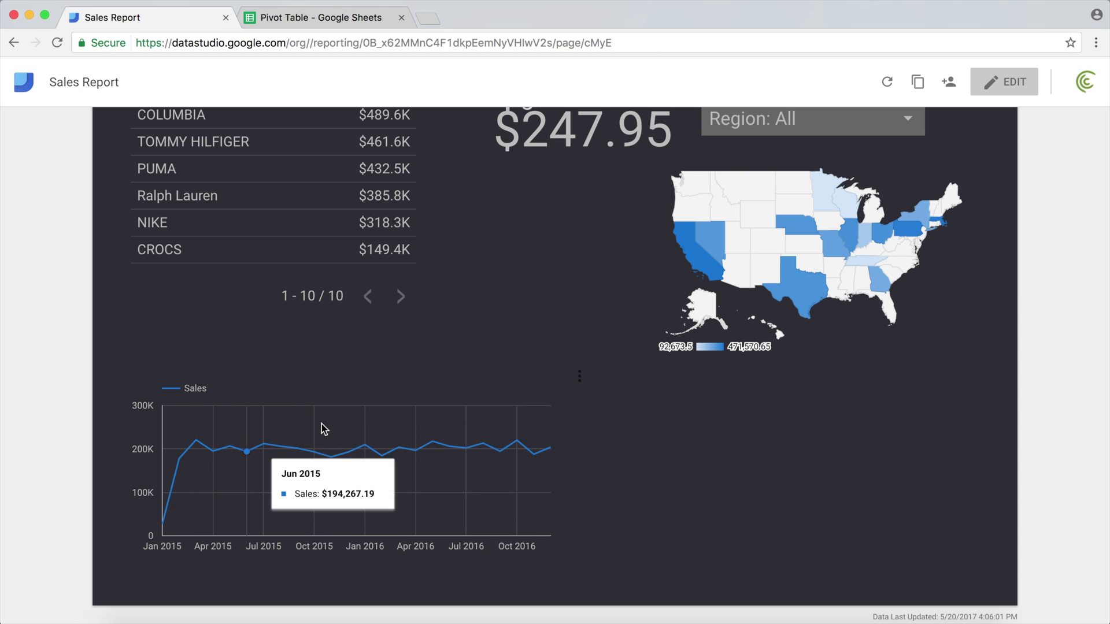
{"action": "scroll", "coordinate": [523, 433], "scroll_direction": "up", "scroll_amount": 2}
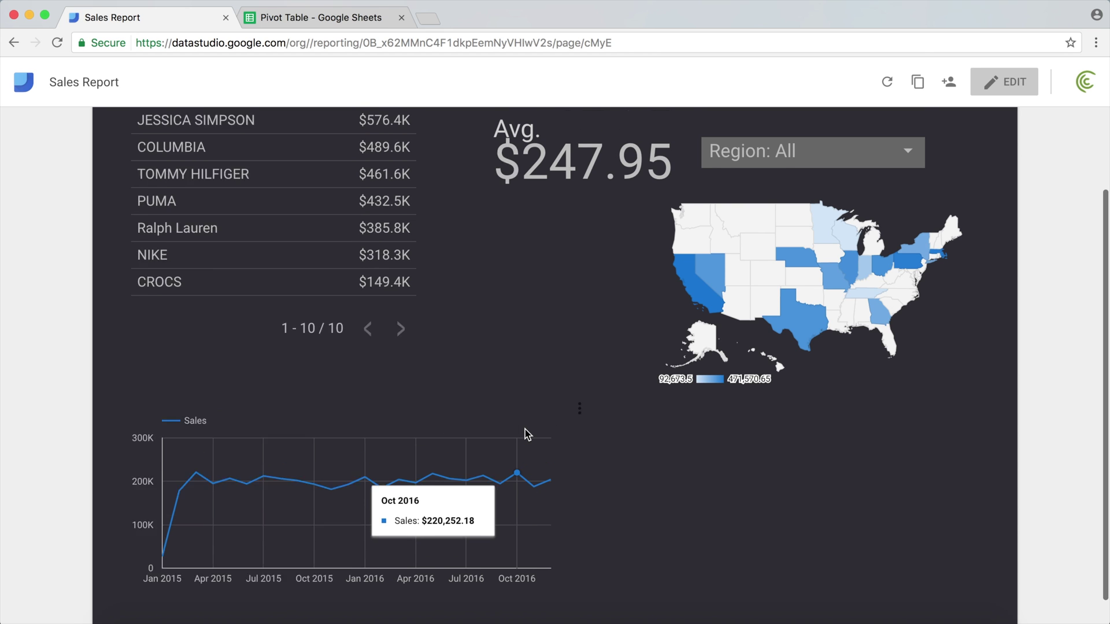
Return the report to edit mode and convert the Sales time series chart into a bar chart
{"action": "left_click", "coordinate": [1005, 89]}
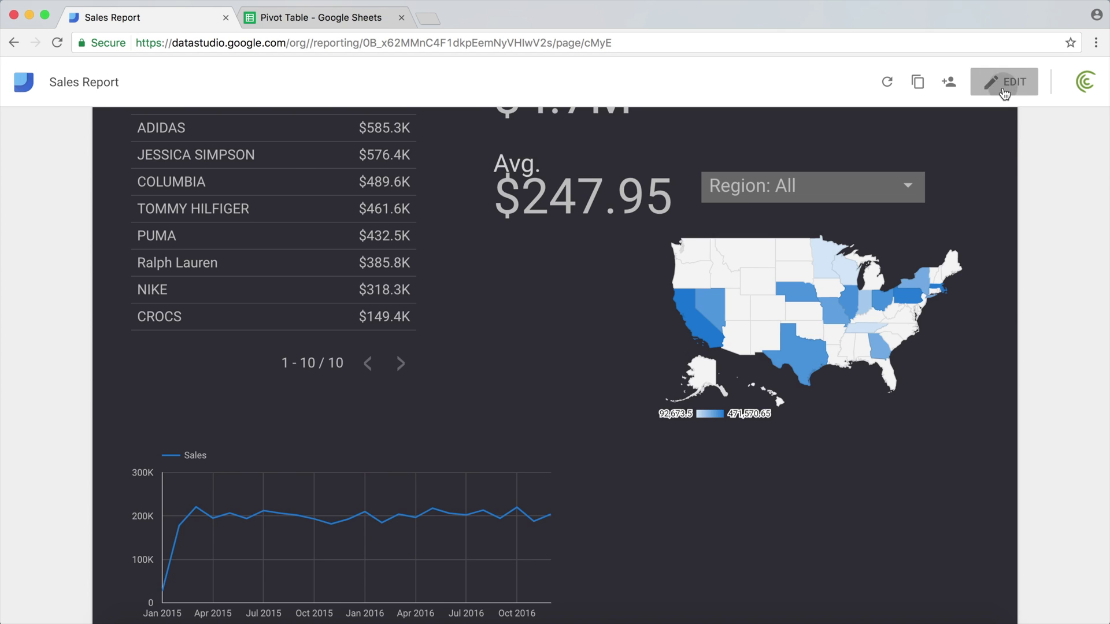
{"action": "left_click", "coordinate": [237, 469]}
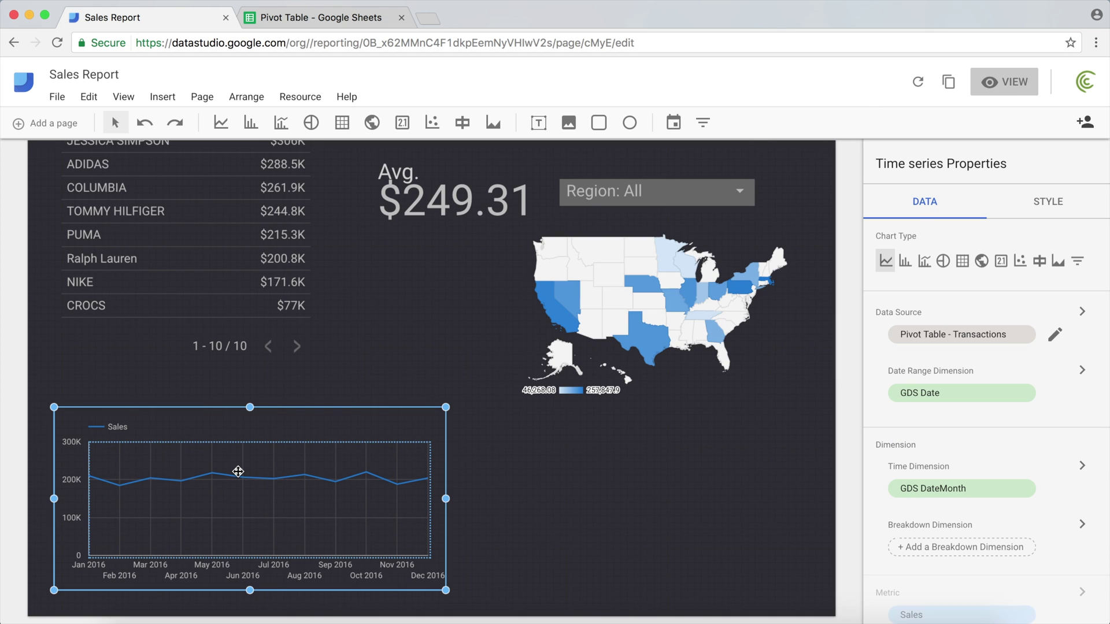
{"action": "left_click", "coordinate": [906, 266]}
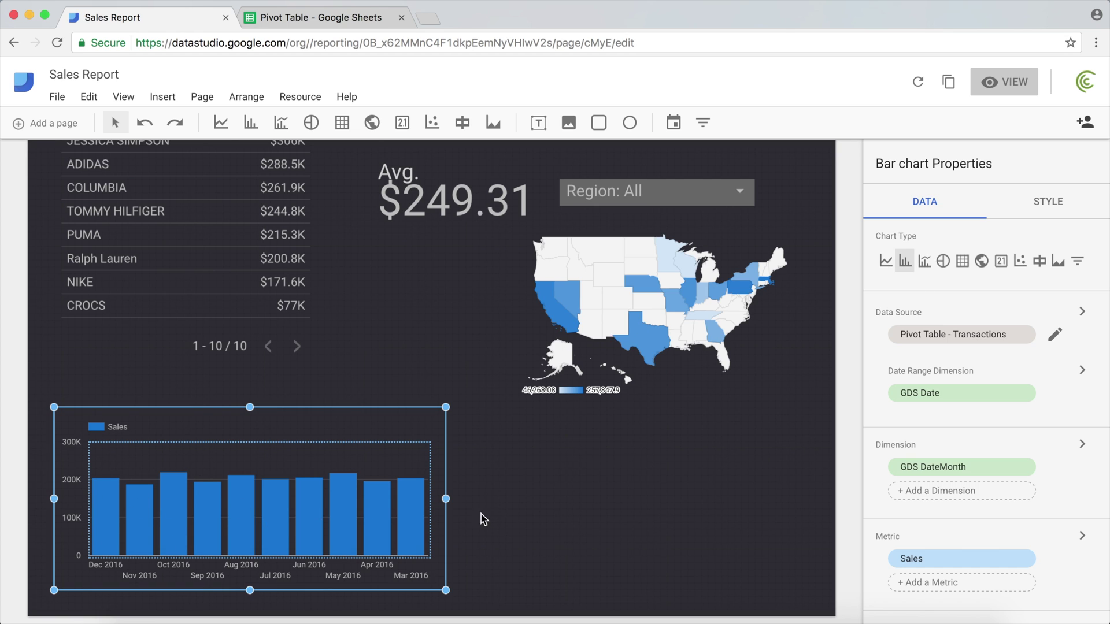
Set the Sales bar chart to show 12 bars and deselect the chart
{"action": "left_click", "coordinate": [1035, 202]}
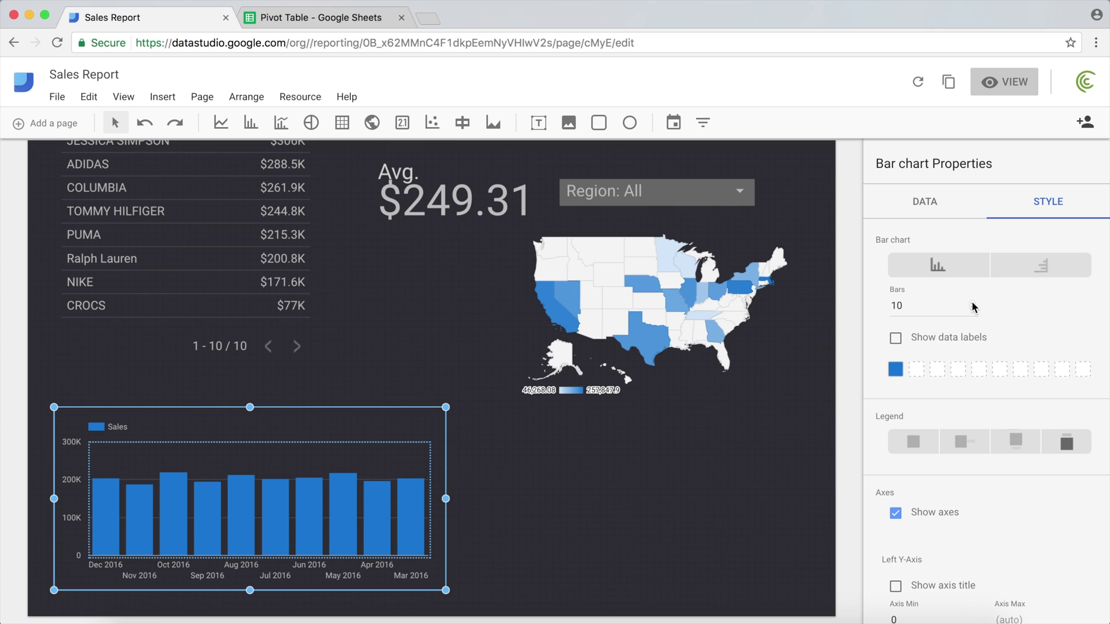
{"action": "left_click", "coordinate": [973, 304]}
{"action": "left_click", "coordinate": [973, 304]}
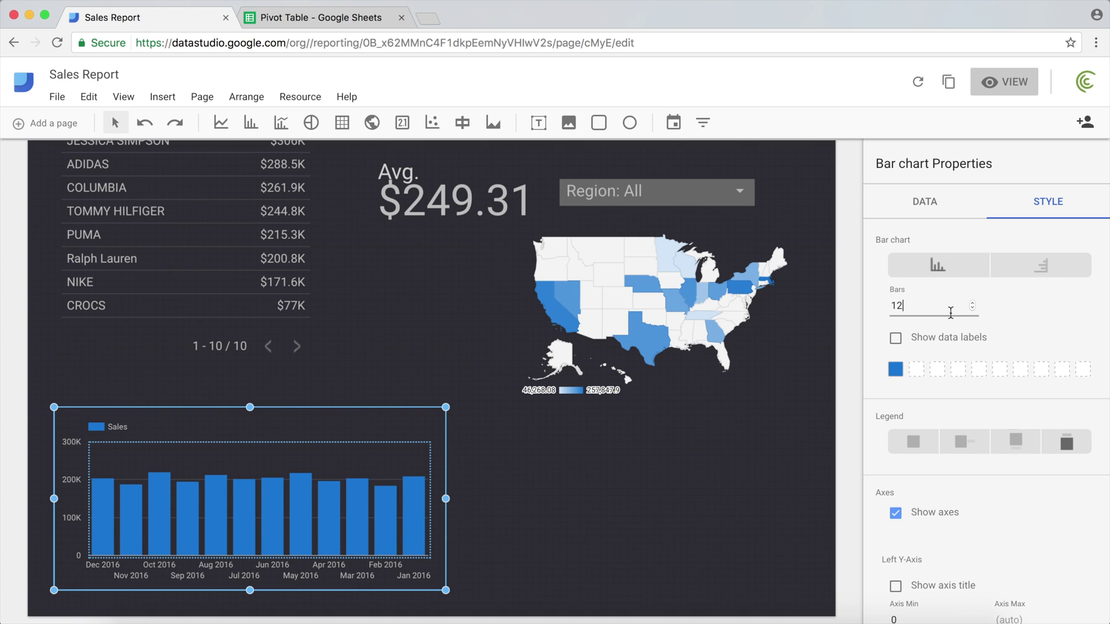
{"action": "left_click", "coordinate": [292, 409]}
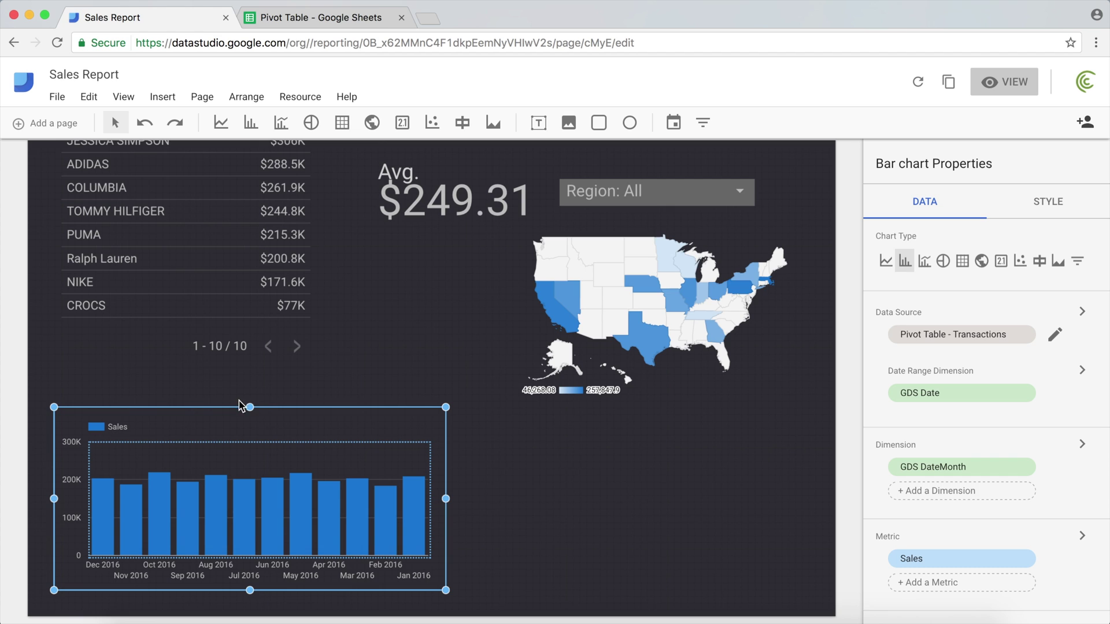
{"action": "left_click", "coordinate": [264, 393]}
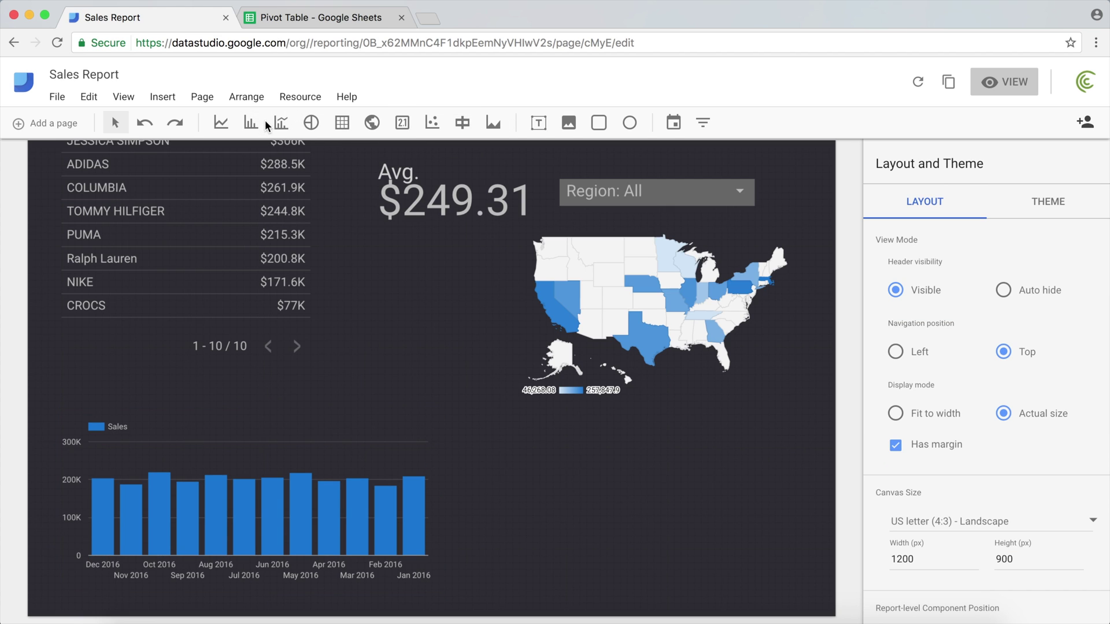
Add a text box reading "Sales: Latest 12 Months" across the top of the Sales bar chart and deselect it
{"action": "left_click", "coordinate": [539, 123]}
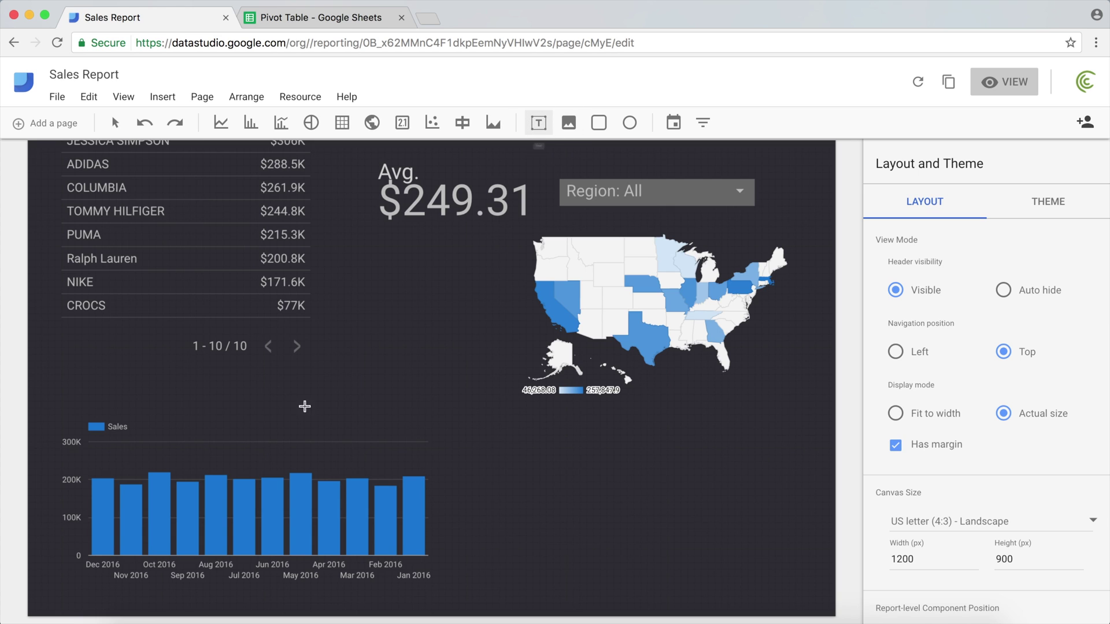
{"action": "left_click_drag", "start_coordinate": [162, 414], "coordinate": [398, 437]}
{"action": "type", "text": "Sales: Latest 12 Months"}
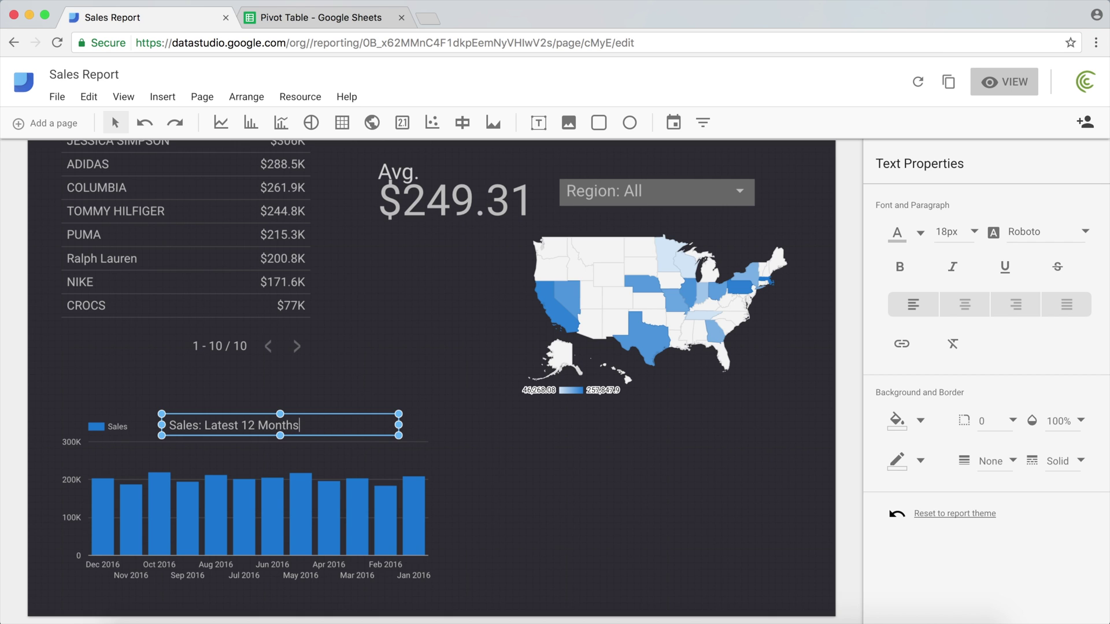
{"action": "left_click", "coordinate": [517, 522]}
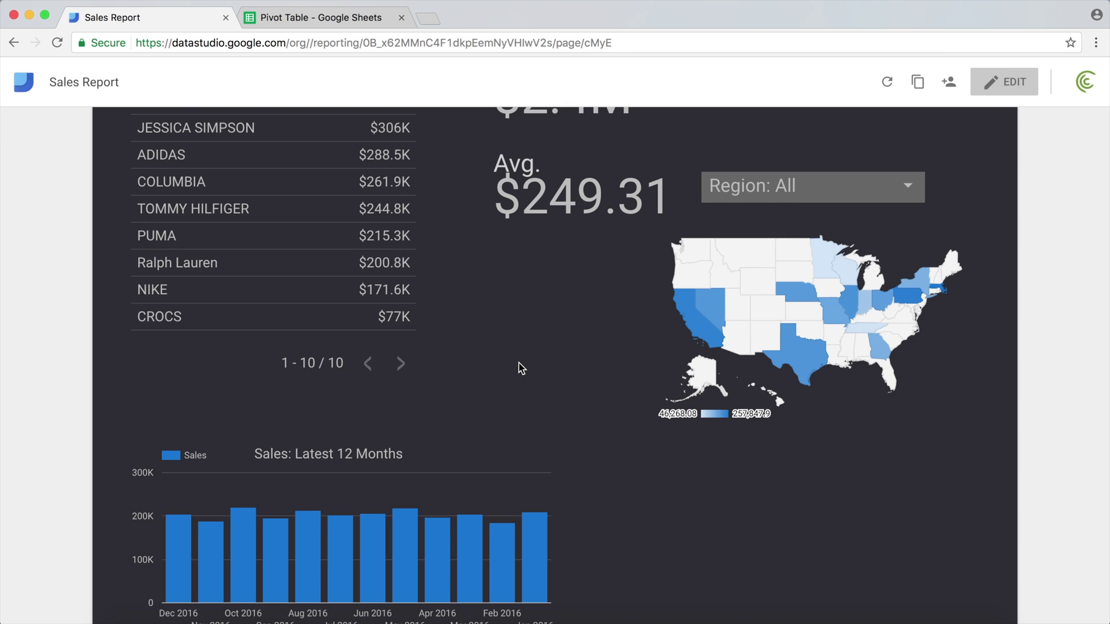
Examine the monthly bars of the Sales chart in view mode and compare them with the report's date range
{"action": "scroll", "coordinate": [522, 368], "scroll_direction": "down", "scroll_amount": 1}
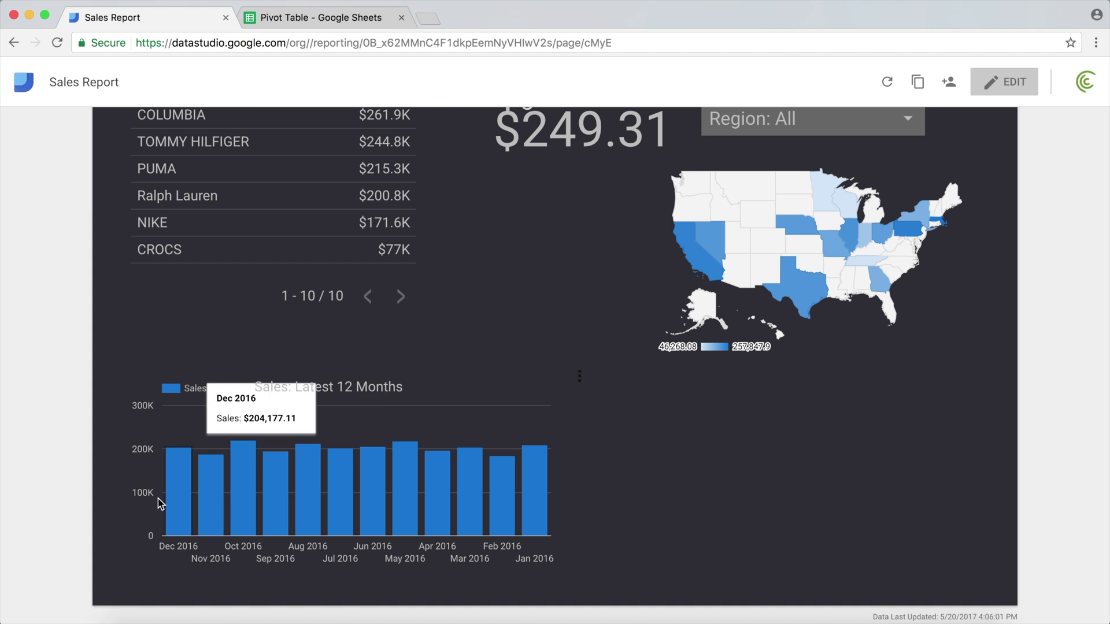
{"action": "mouse_move", "coordinate": [508, 482]}
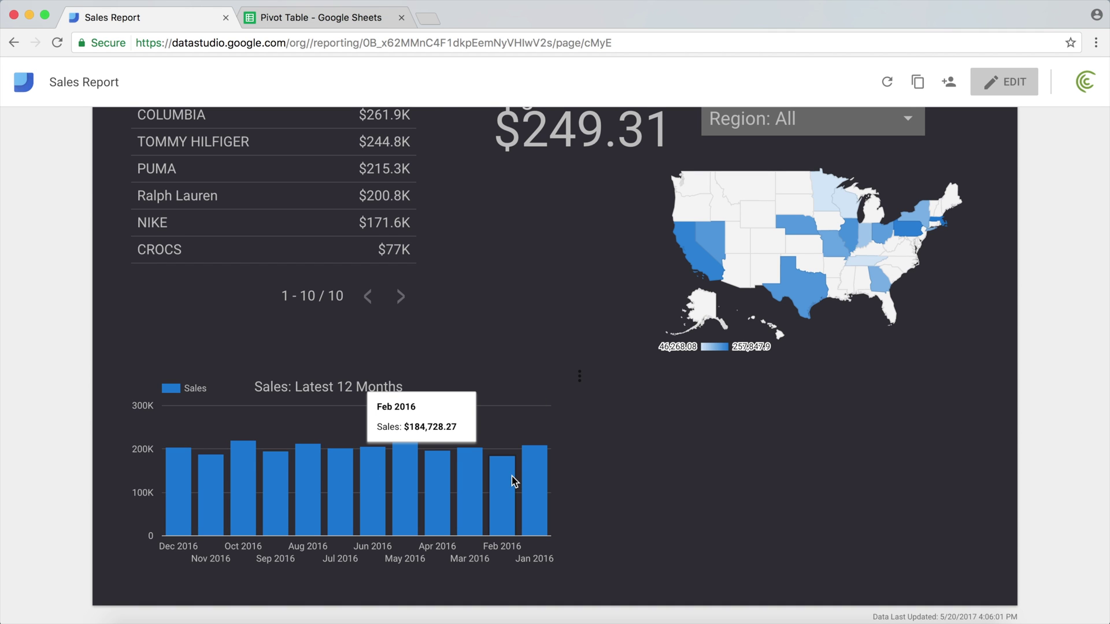
{"action": "scroll", "coordinate": [514, 481], "scroll_direction": "up", "scroll_amount": 4}
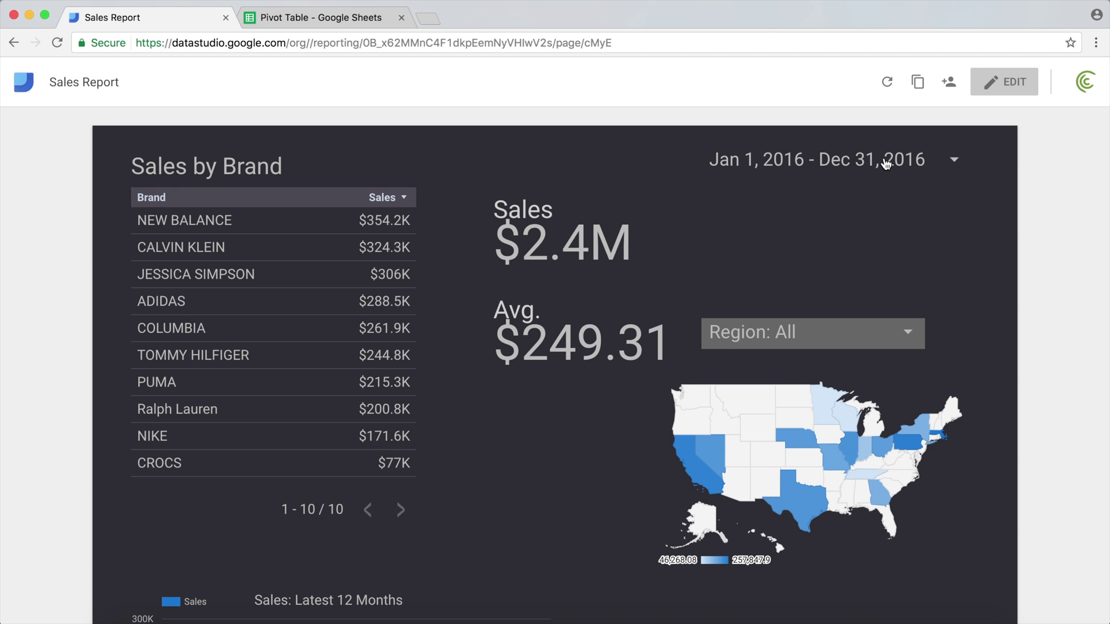
{"action": "scroll", "coordinate": [879, 166], "scroll_direction": "down", "scroll_amount": 4}
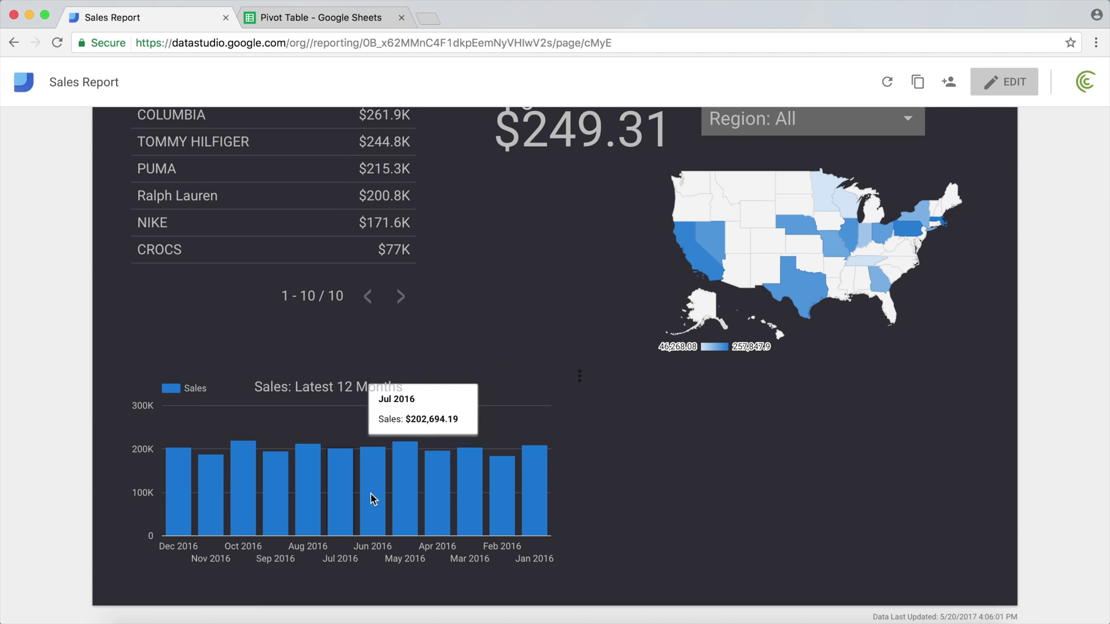
{"action": "scroll", "coordinate": [535, 509], "scroll_direction": "up", "scroll_amount": 4}
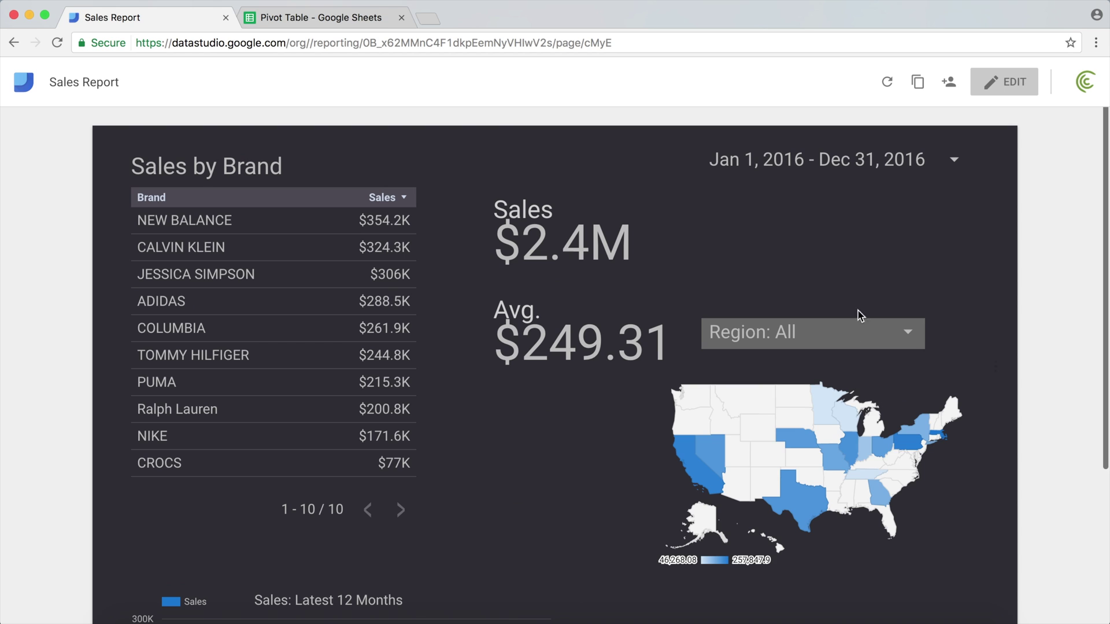
Apply the date range Jan 1, 2016 - Feb 28, 2017 to the report in view mode
{"action": "left_click", "coordinate": [955, 165]}
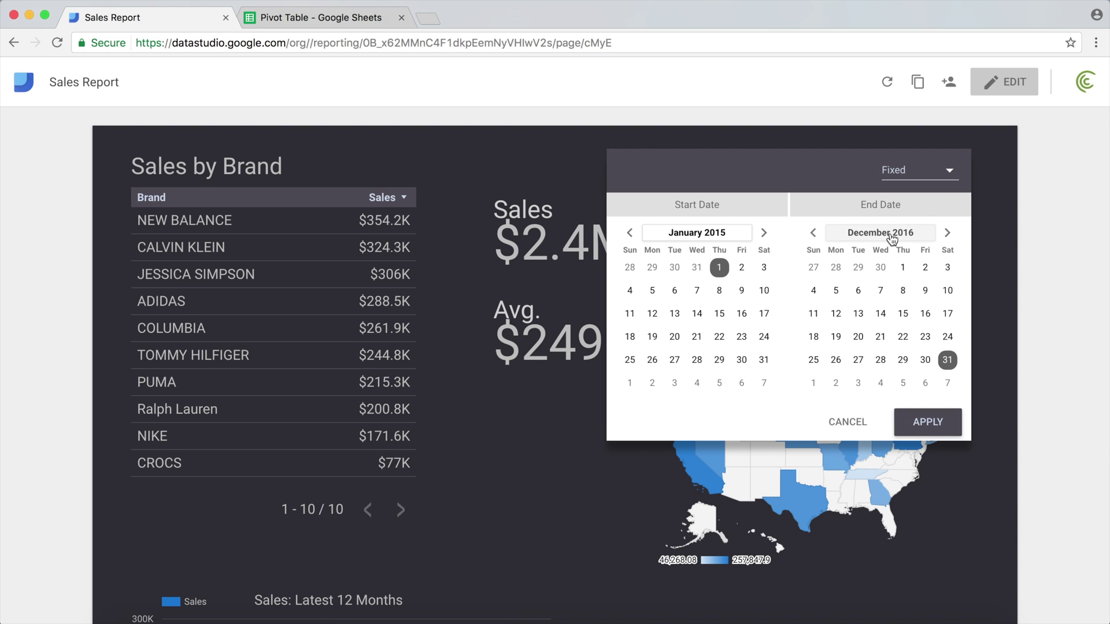
{"action": "left_click", "coordinate": [948, 234]}
{"action": "left_click", "coordinate": [948, 233]}
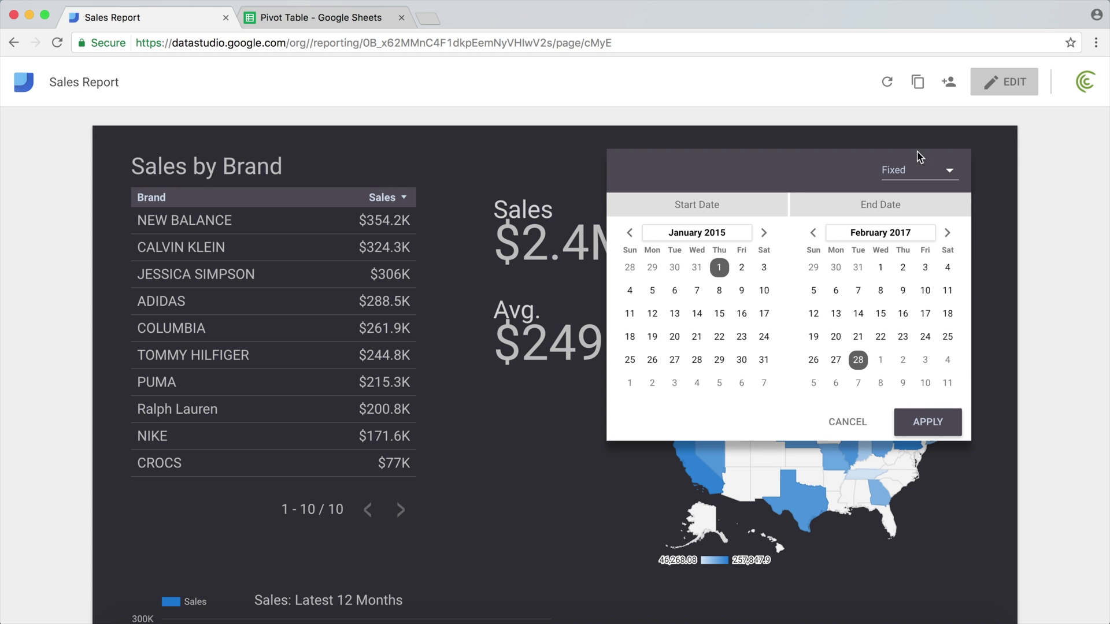
{"action": "left_click", "coordinate": [927, 423]}
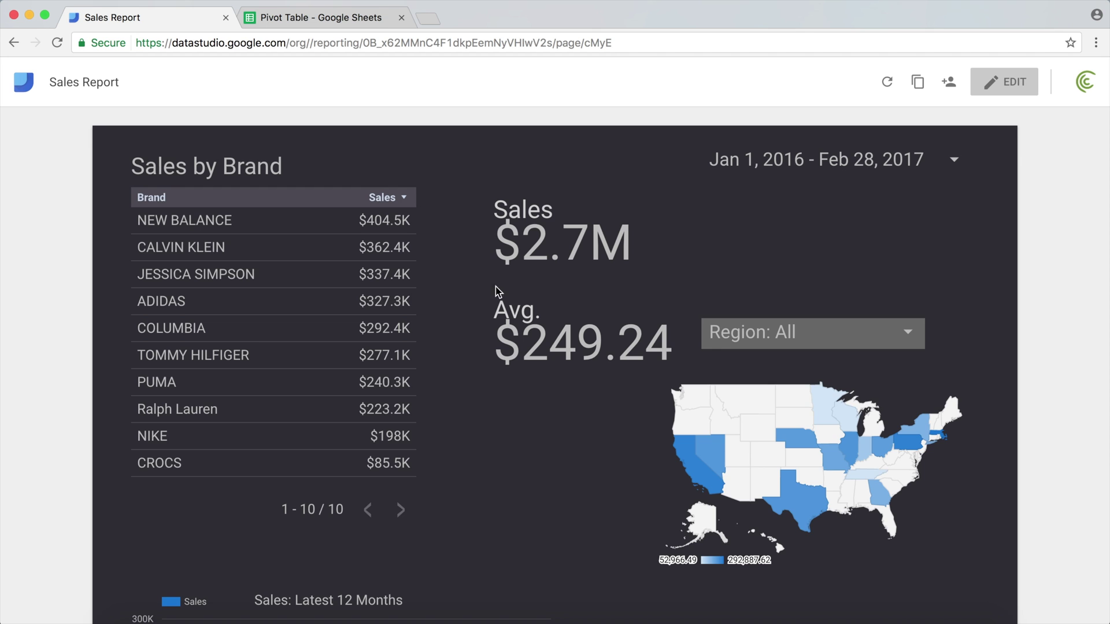
Examine the month-by-month Sales values in the Latest 12 Months bar chart for the extended date range
{"action": "scroll", "coordinate": [429, 325], "scroll_direction": "down", "scroll_amount": 5}
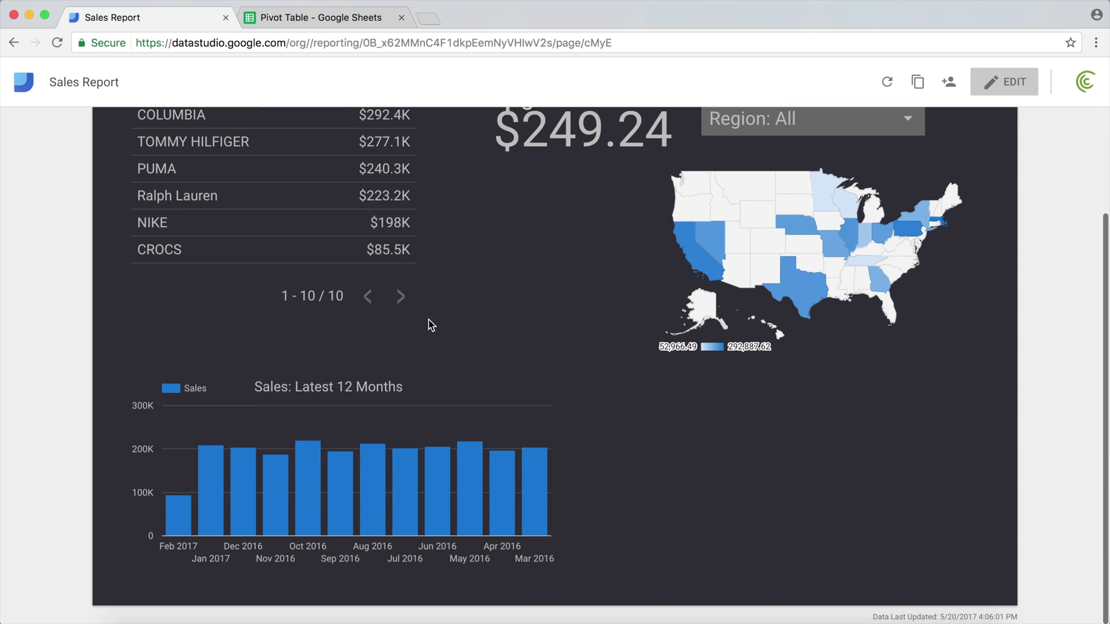
{"action": "mouse_move", "coordinate": [176, 507]}
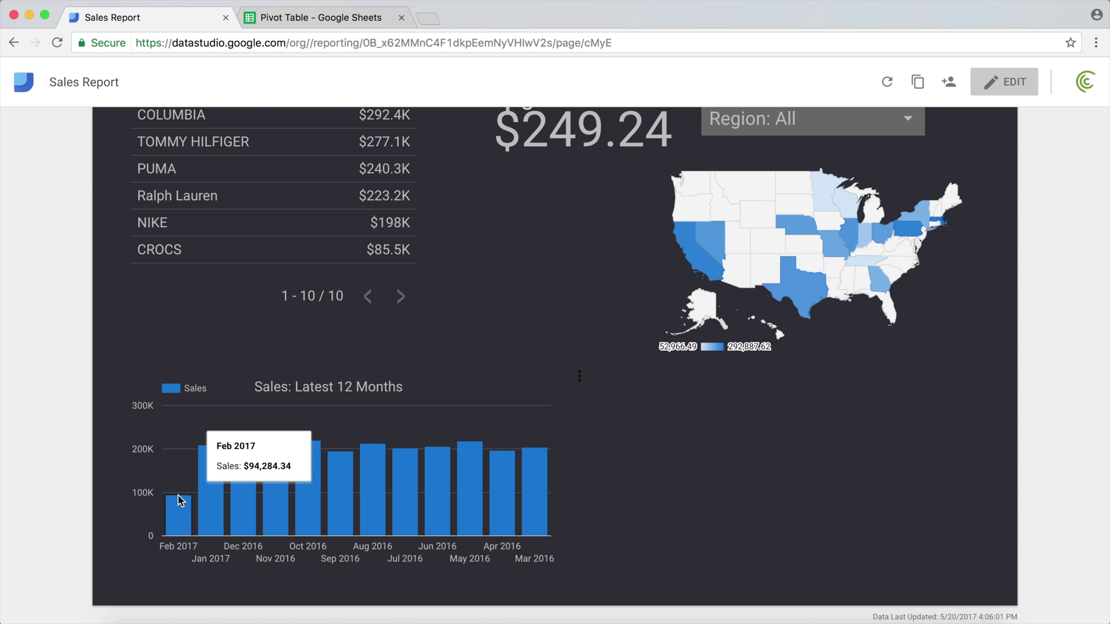
{"action": "mouse_move", "coordinate": [206, 469]}
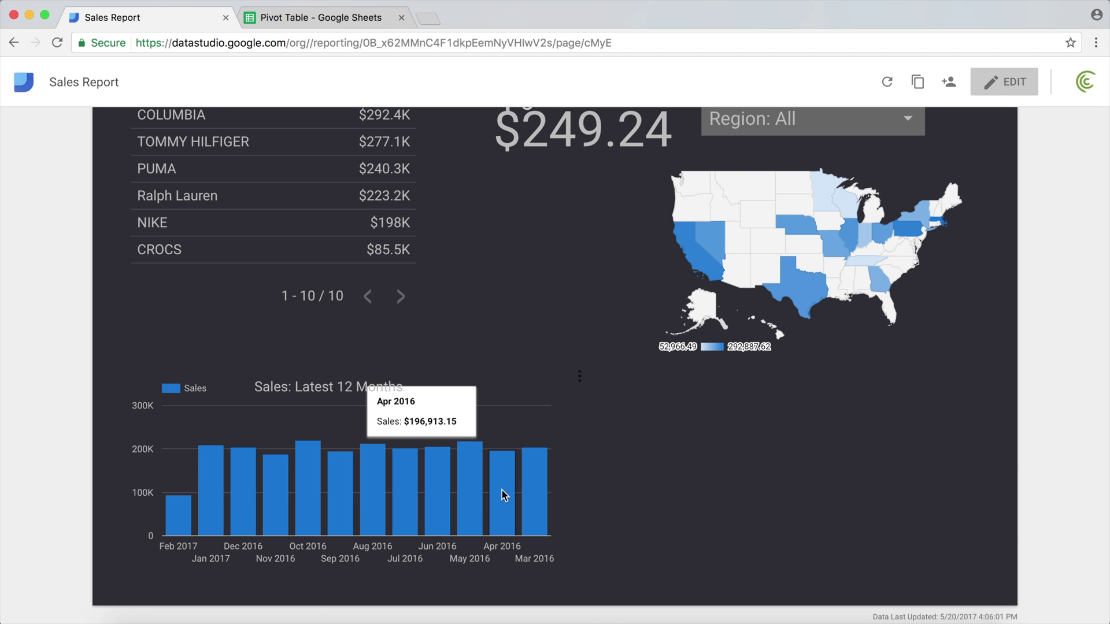
{"action": "mouse_move", "coordinate": [345, 484]}
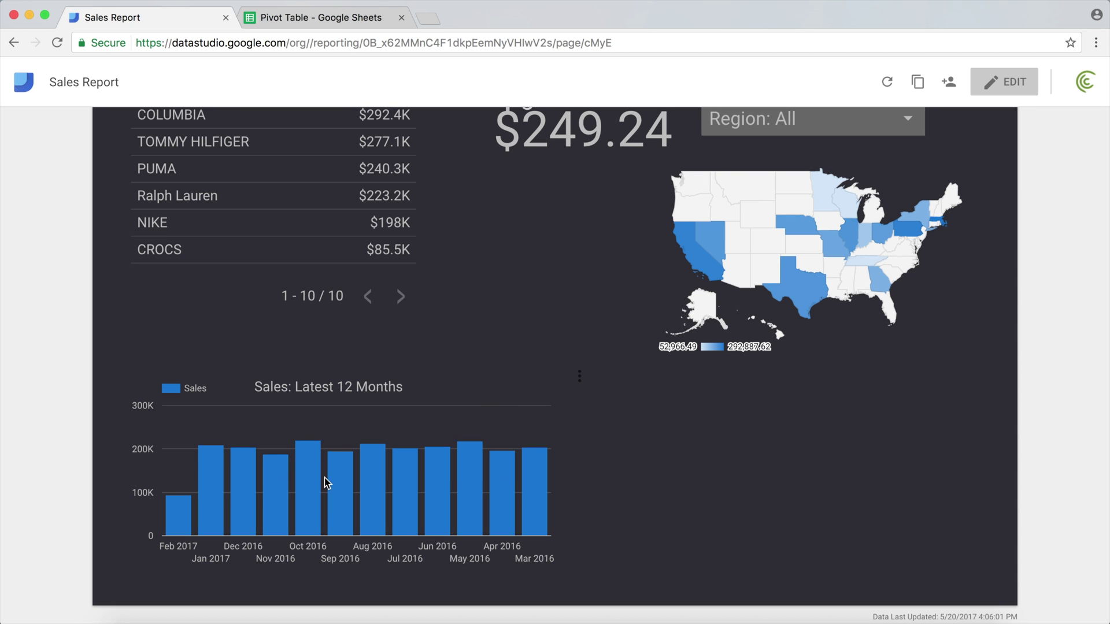
{"action": "mouse_move", "coordinate": [316, 471]}
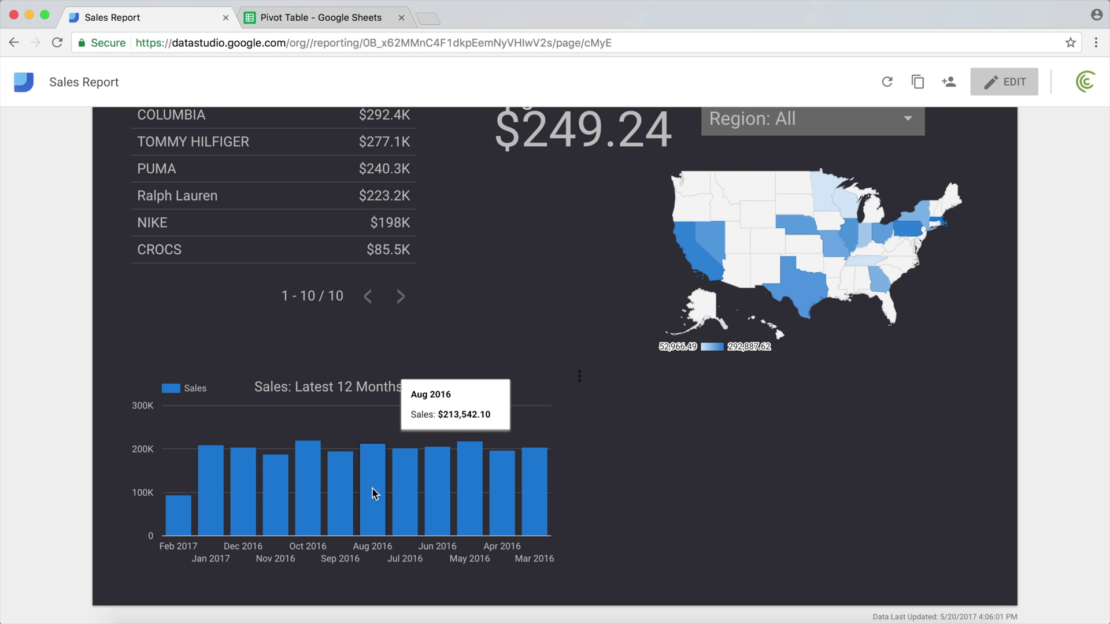
{"action": "mouse_move", "coordinate": [288, 483]}
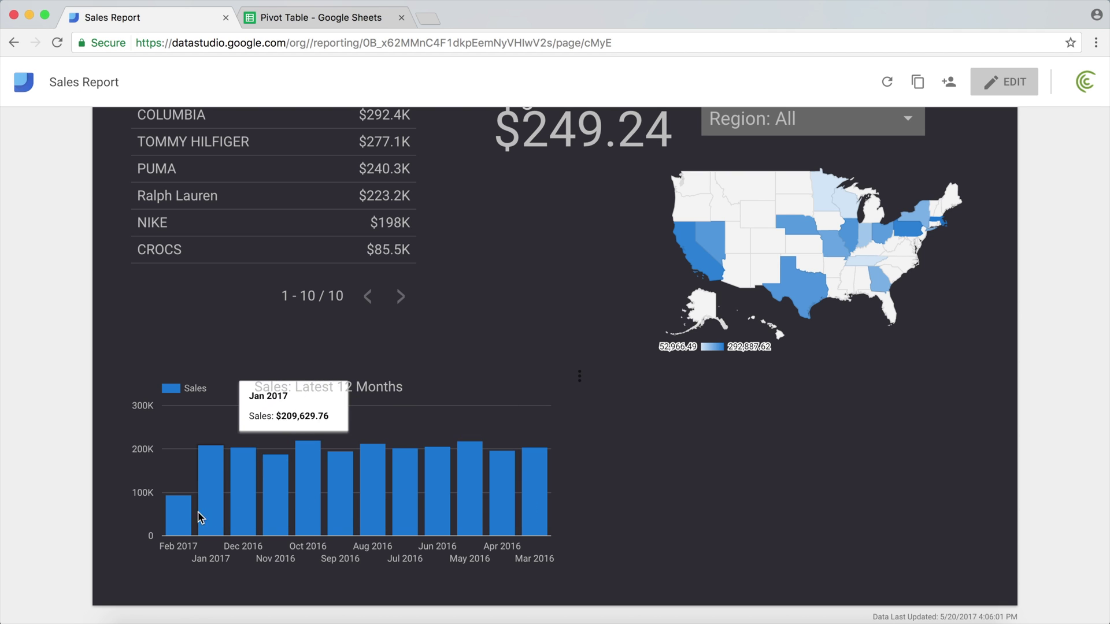
{"action": "mouse_move", "coordinate": [541, 505]}
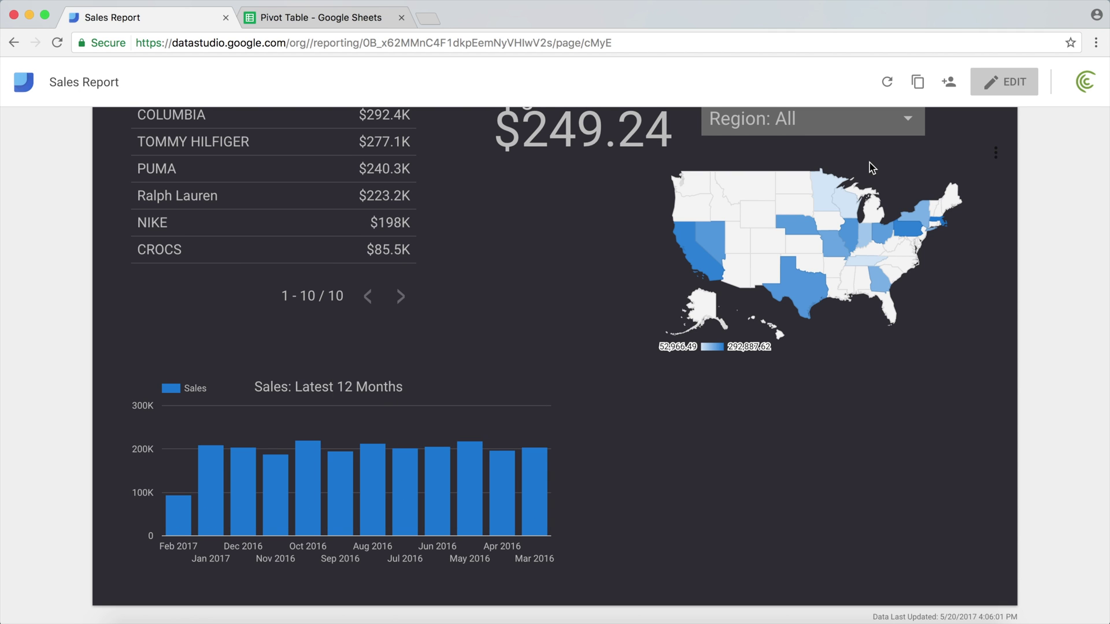
Return to edit mode and send the "Sales: Latest 12 Months" text box to the back, behind the bar chart
{"action": "scroll", "coordinate": [891, 150], "scroll_direction": "up", "scroll_amount": 2}
{"action": "left_click", "coordinate": [990, 84]}
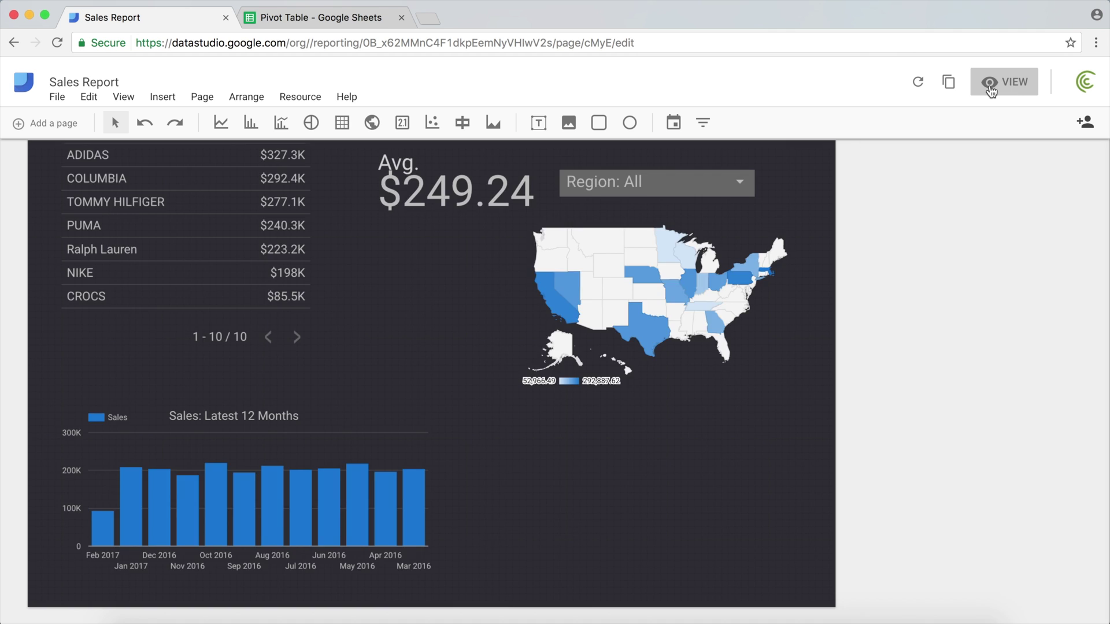
{"action": "left_click", "coordinate": [260, 422]}
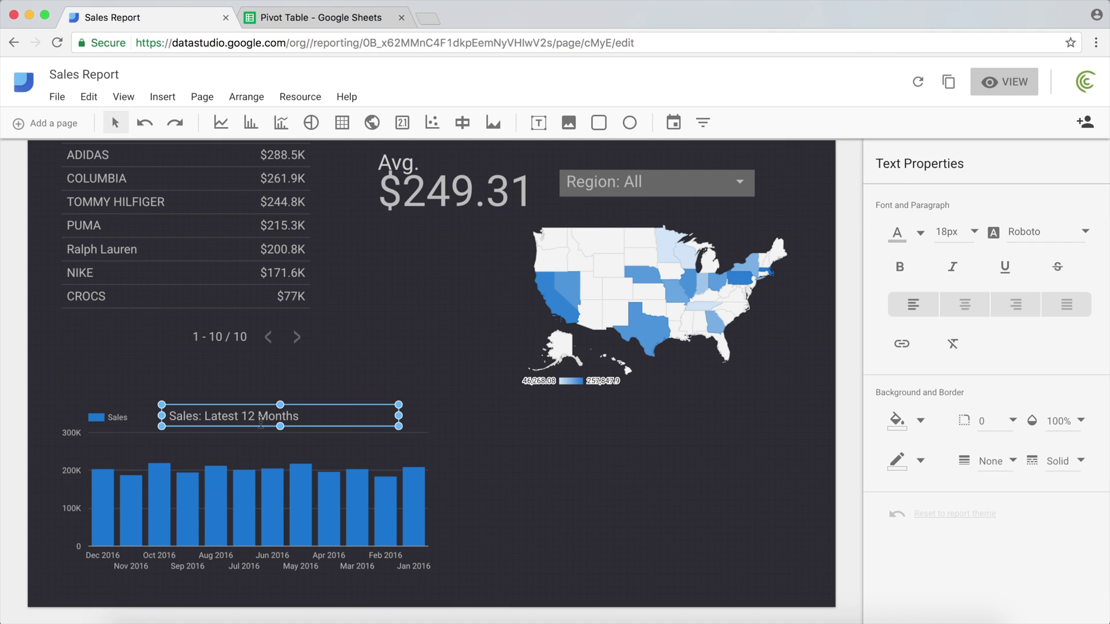
{"action": "right_click", "coordinate": [261, 422]}
{"action": "mouse_move", "coordinate": [317, 390]}
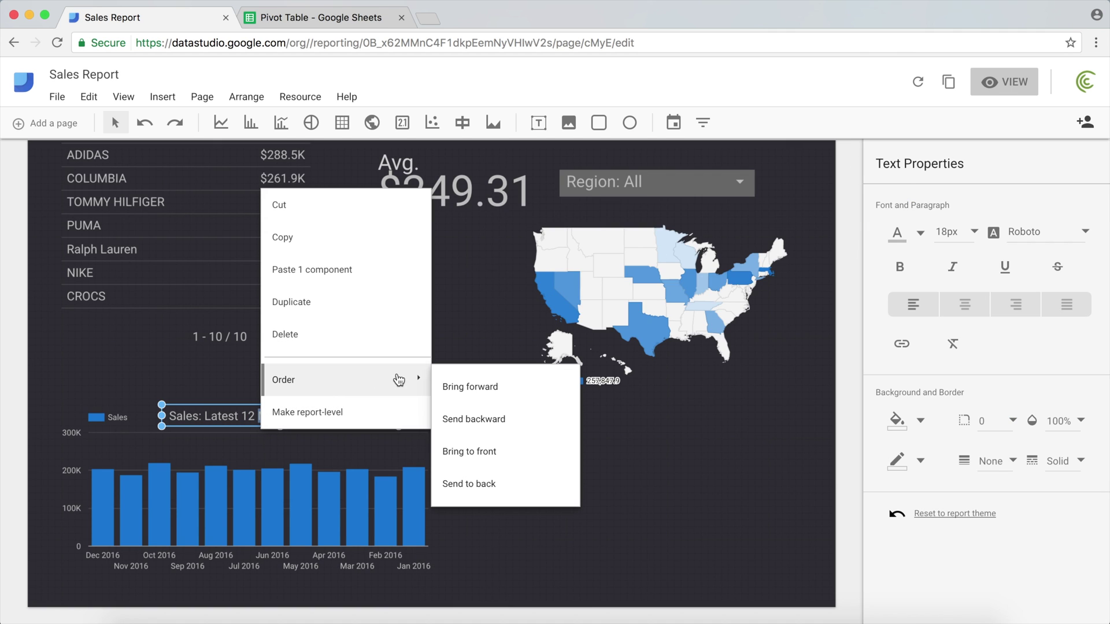
{"action": "left_click", "coordinate": [470, 484]}
{"action": "left_click", "coordinate": [510, 489]}
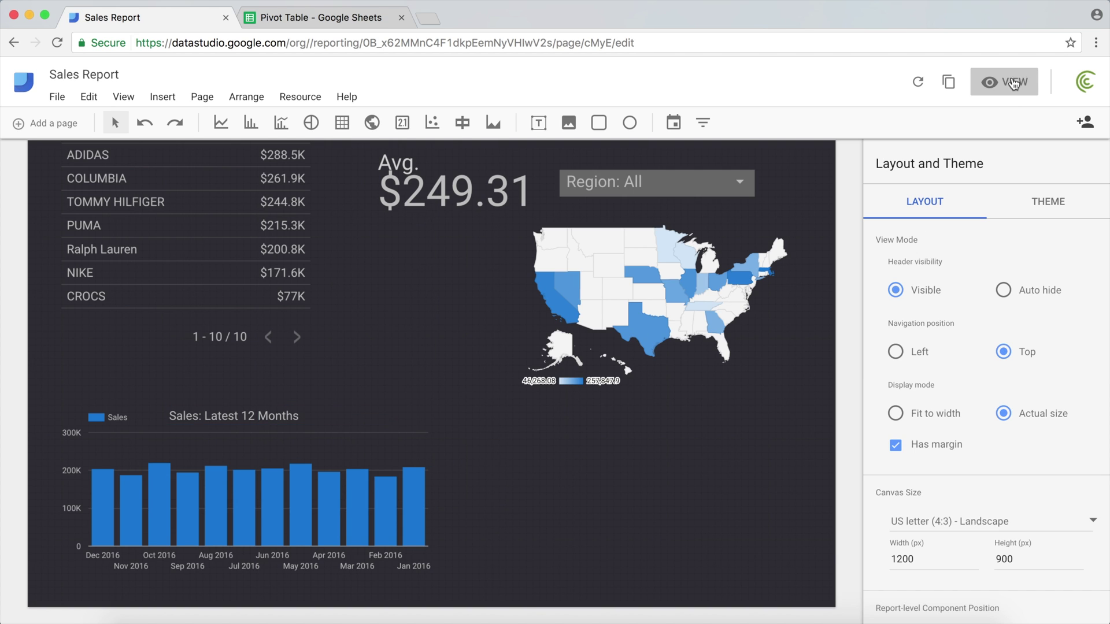
Open the report in view mode and check how the bar chart's tooltips display over the chart title
{"action": "left_click", "coordinate": [994, 87]}
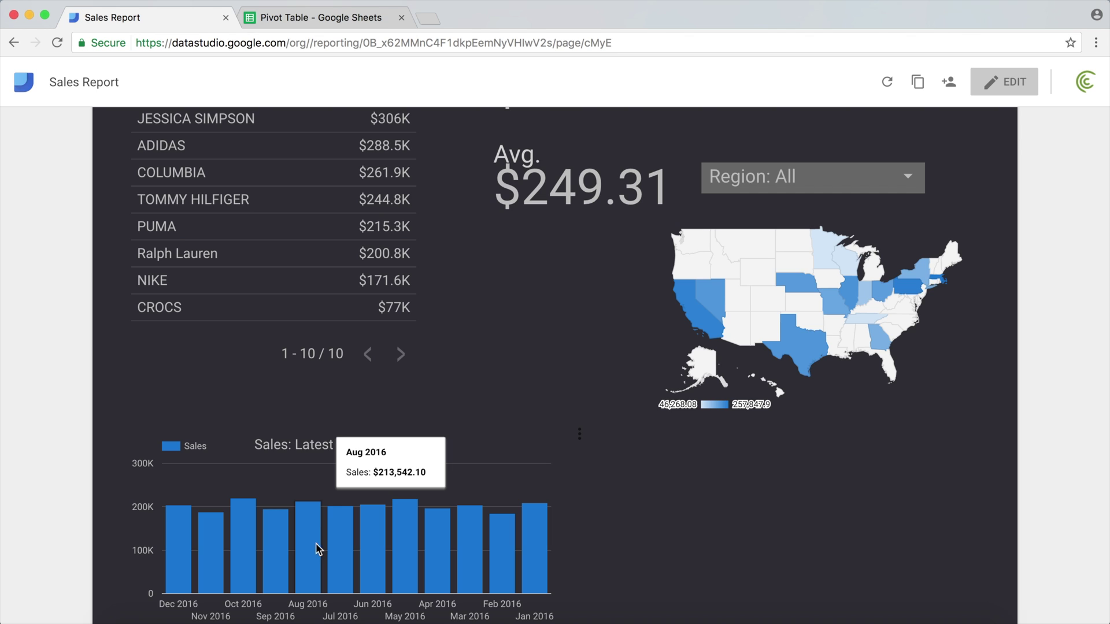
{"action": "mouse_move", "coordinate": [208, 553]}
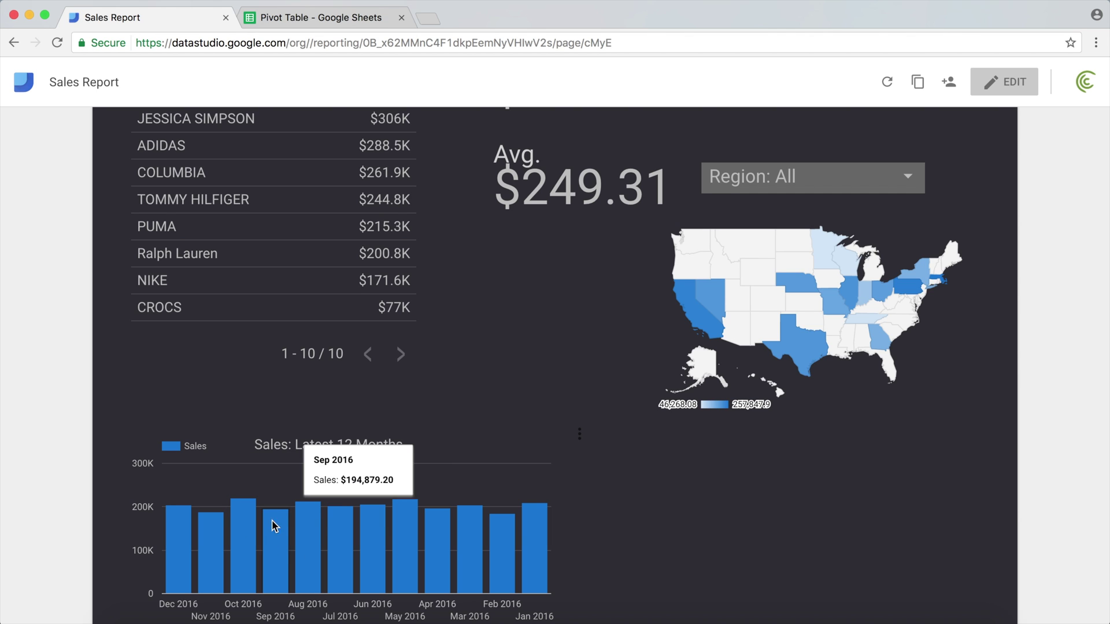
{"action": "mouse_move", "coordinate": [307, 524]}
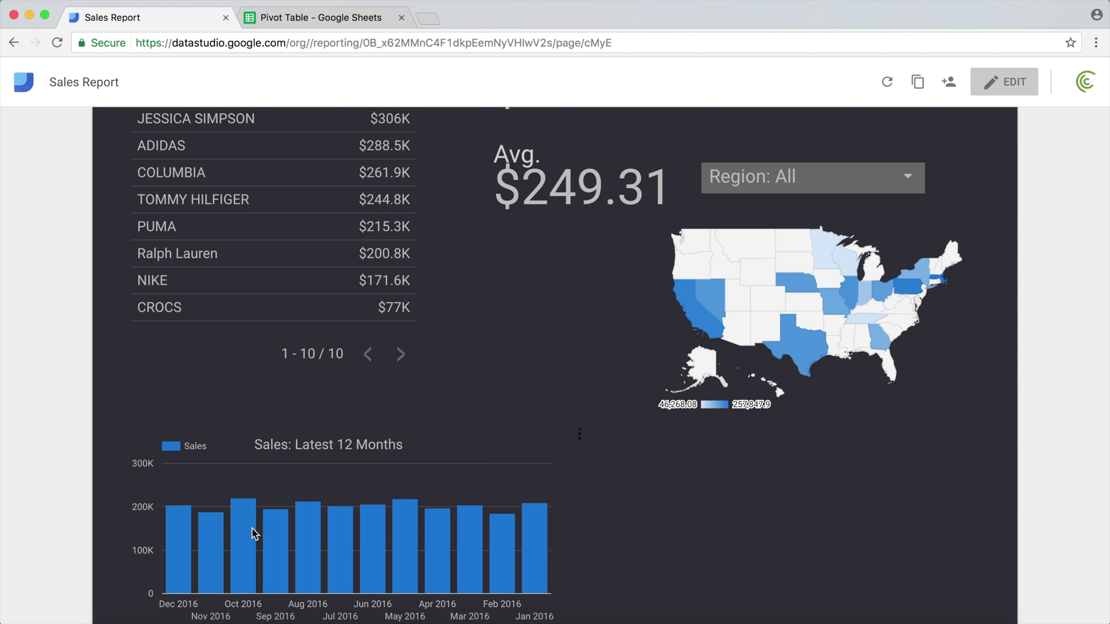